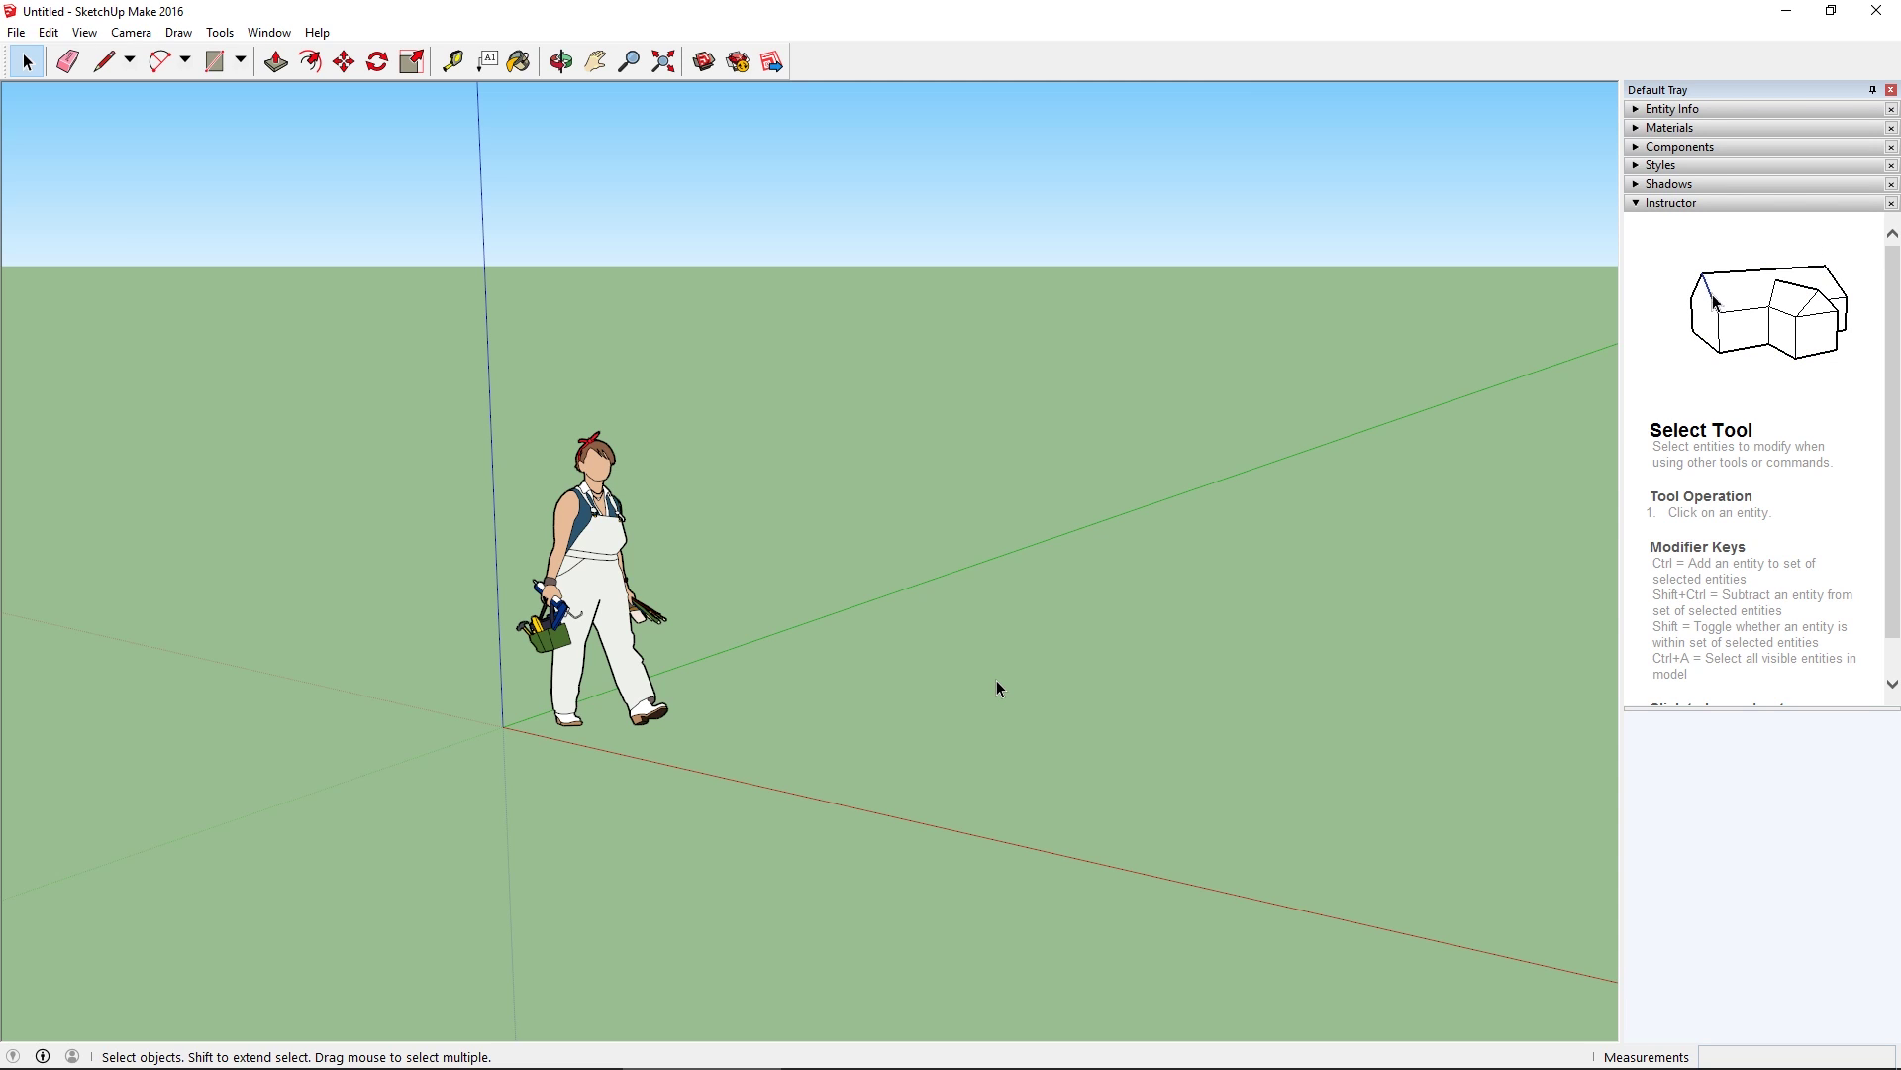
Swap the Getting Started toolbar for the Large Tool Set and Layers toolbars
{"action": "left_click", "coordinate": [84, 34]}
{"action": "left_click", "coordinate": [125, 55]}
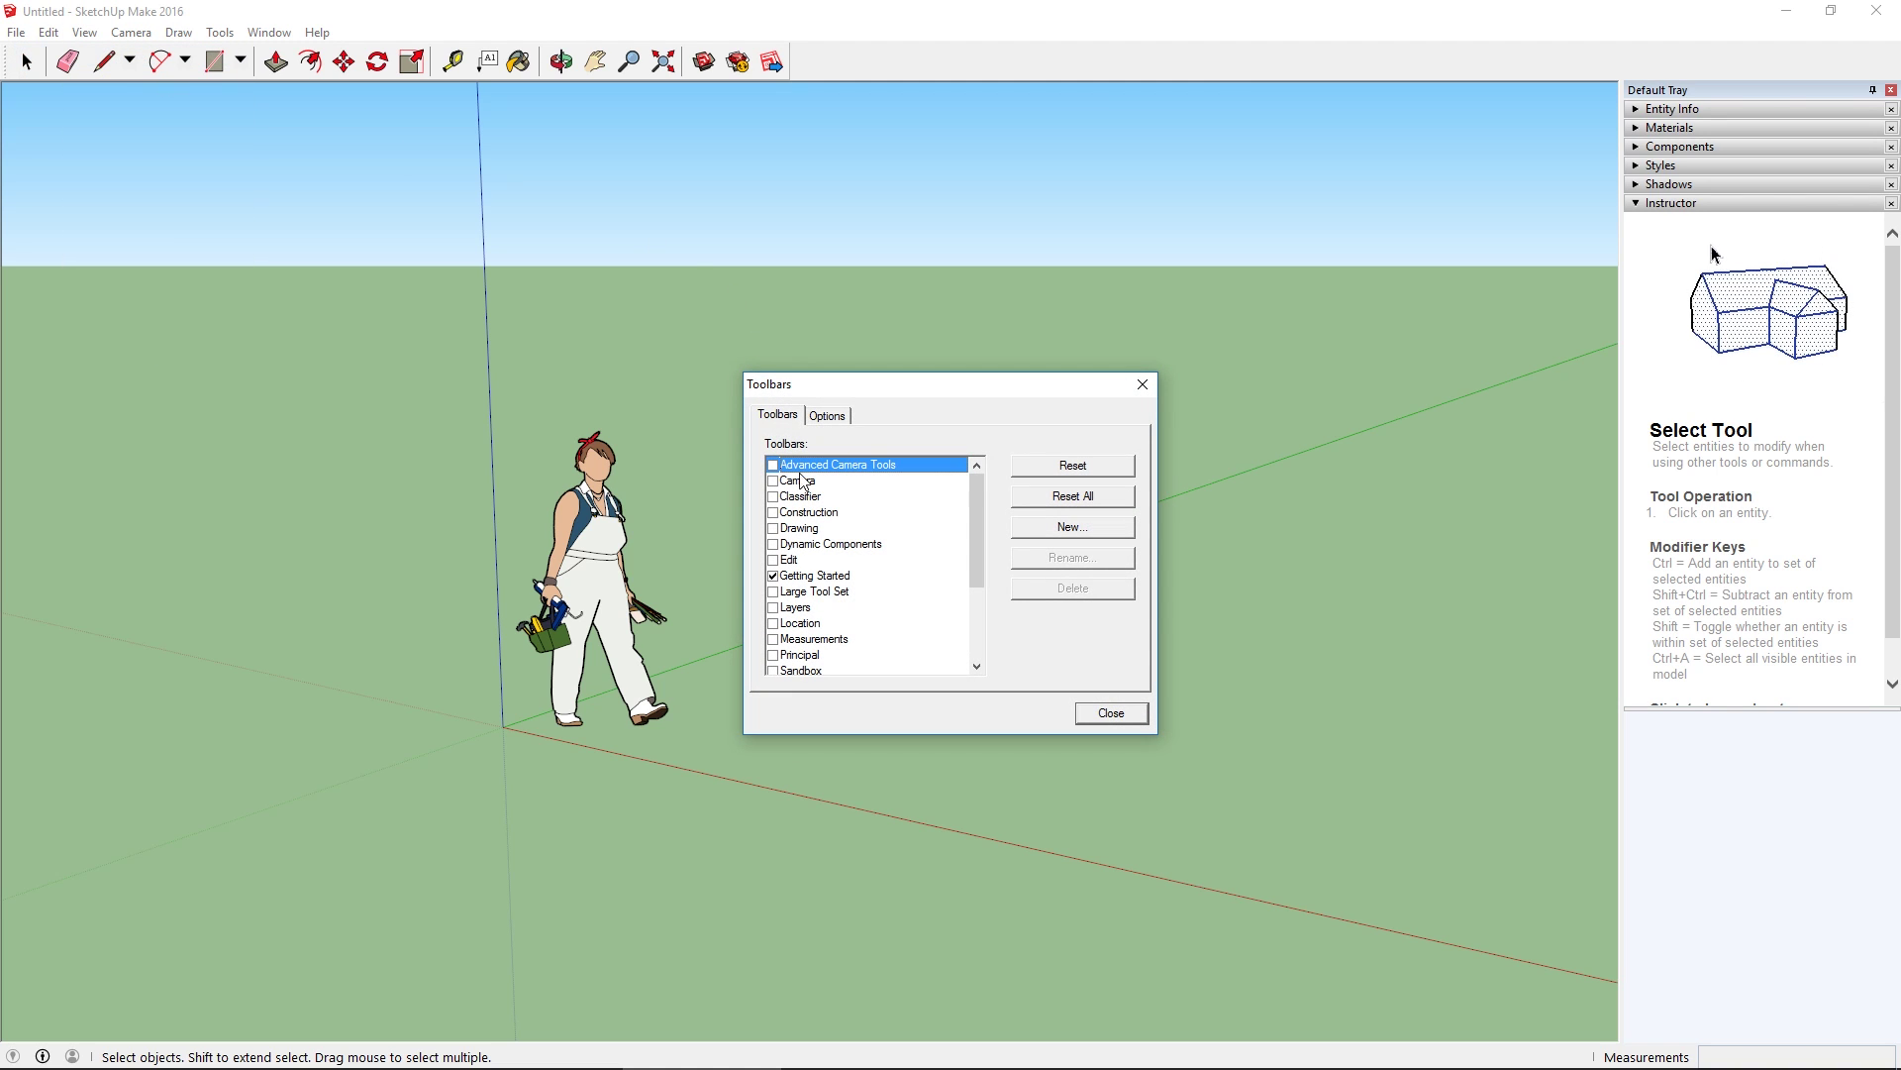
{"action": "left_click", "coordinate": [774, 575]}
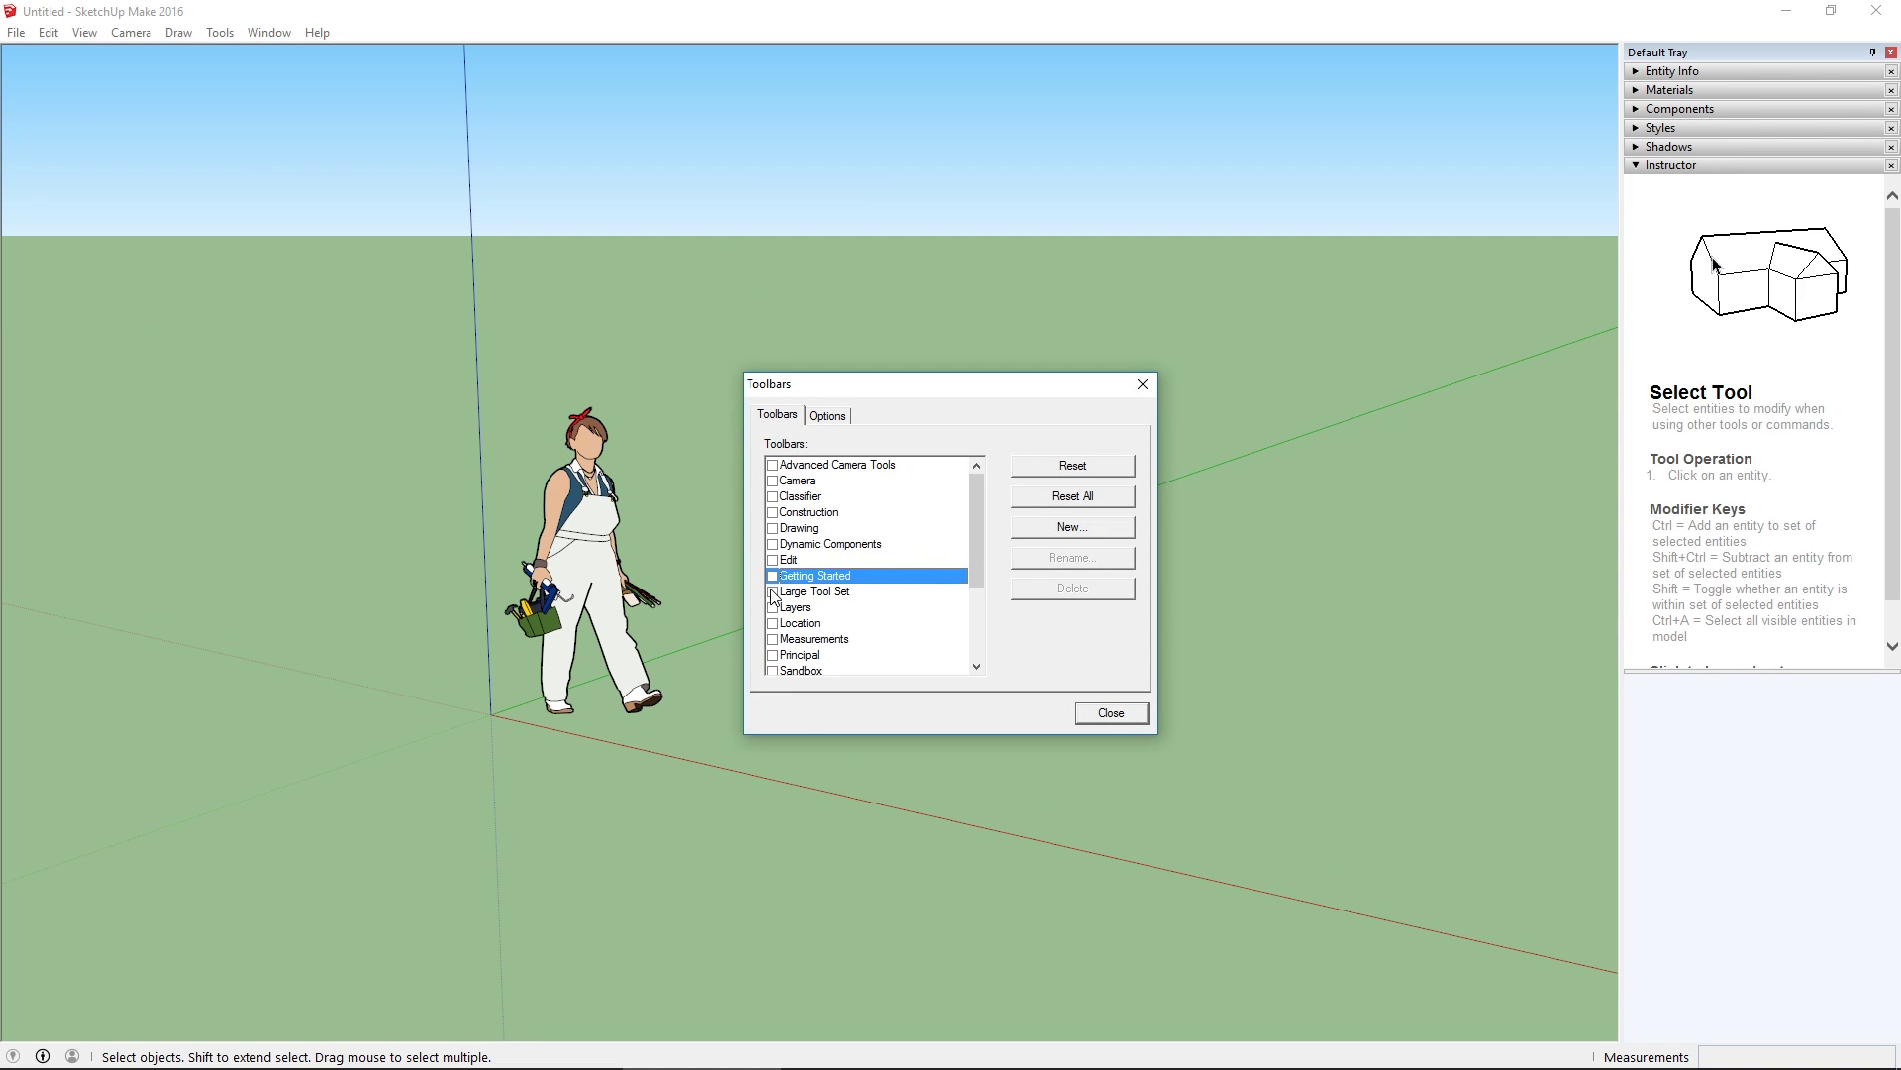
{"action": "left_click", "coordinate": [774, 592]}
{"action": "left_click", "coordinate": [773, 607]}
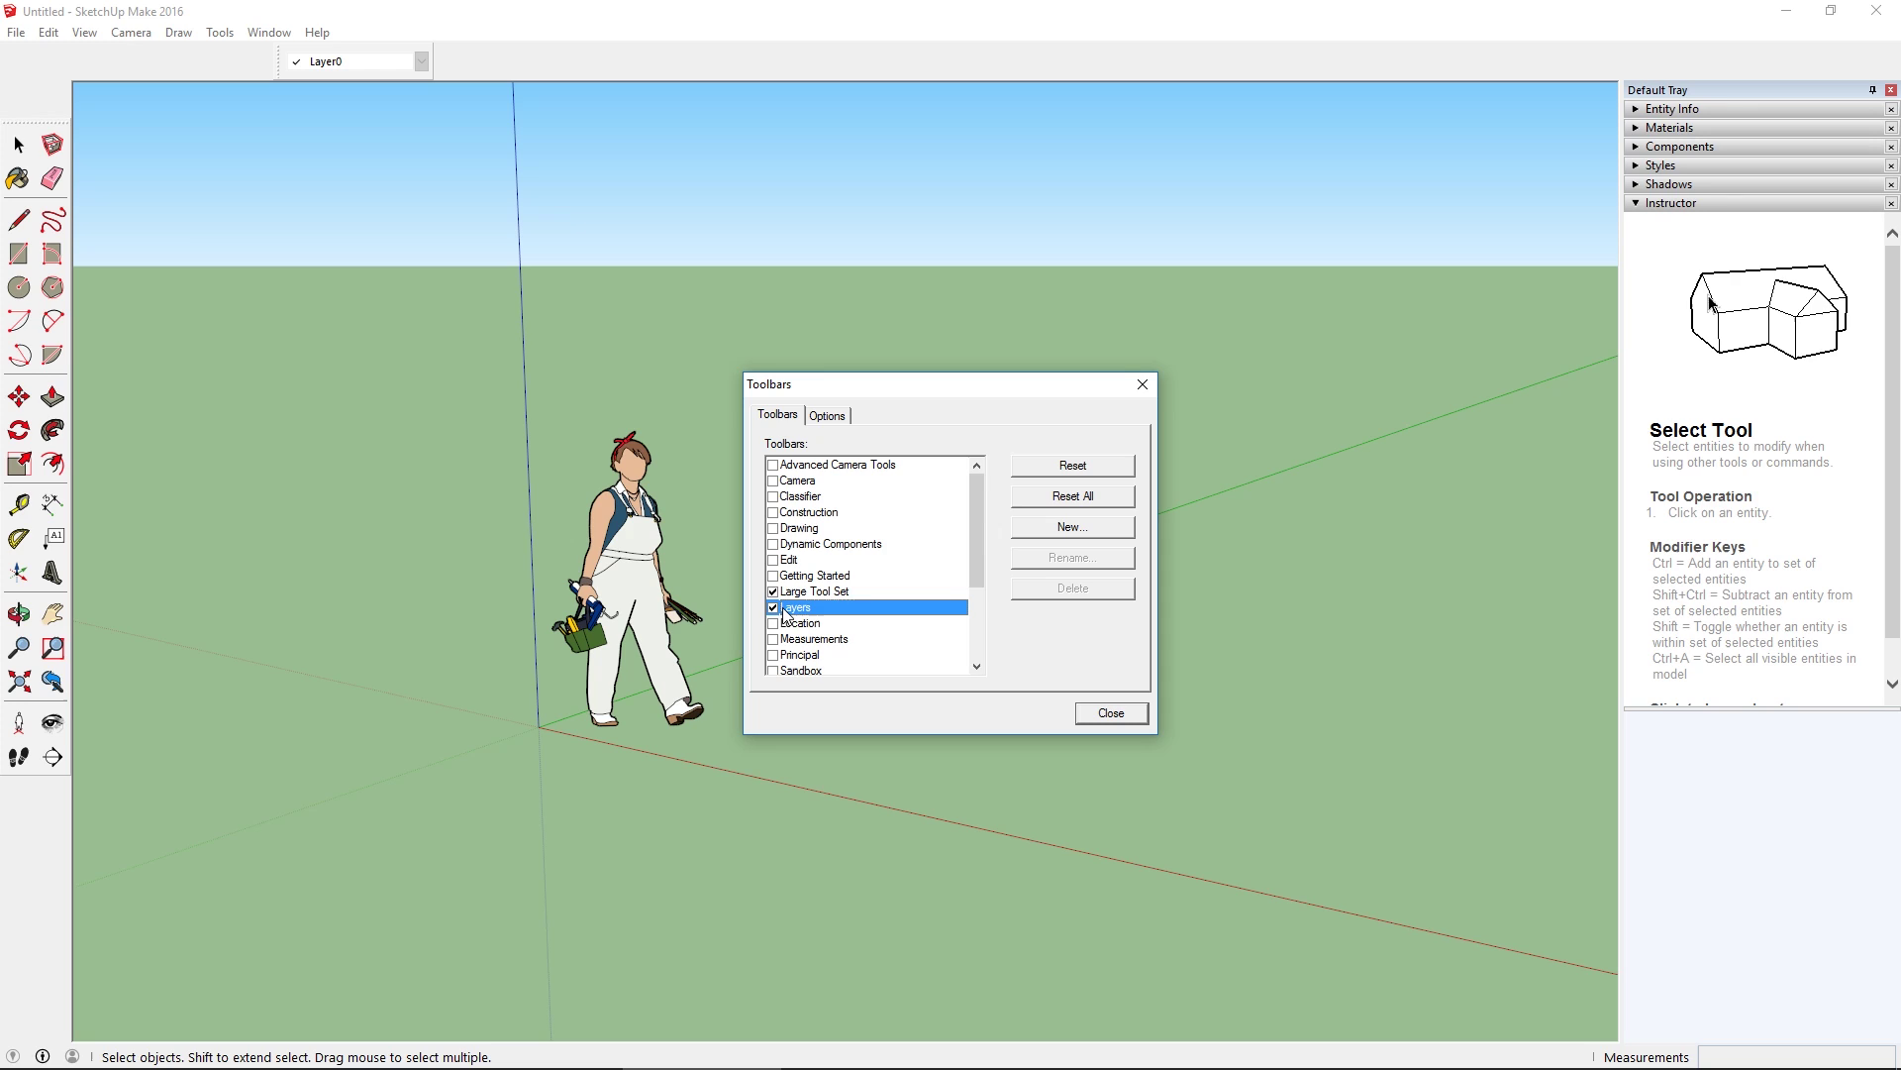
{"action": "left_click", "coordinate": [1109, 713]}
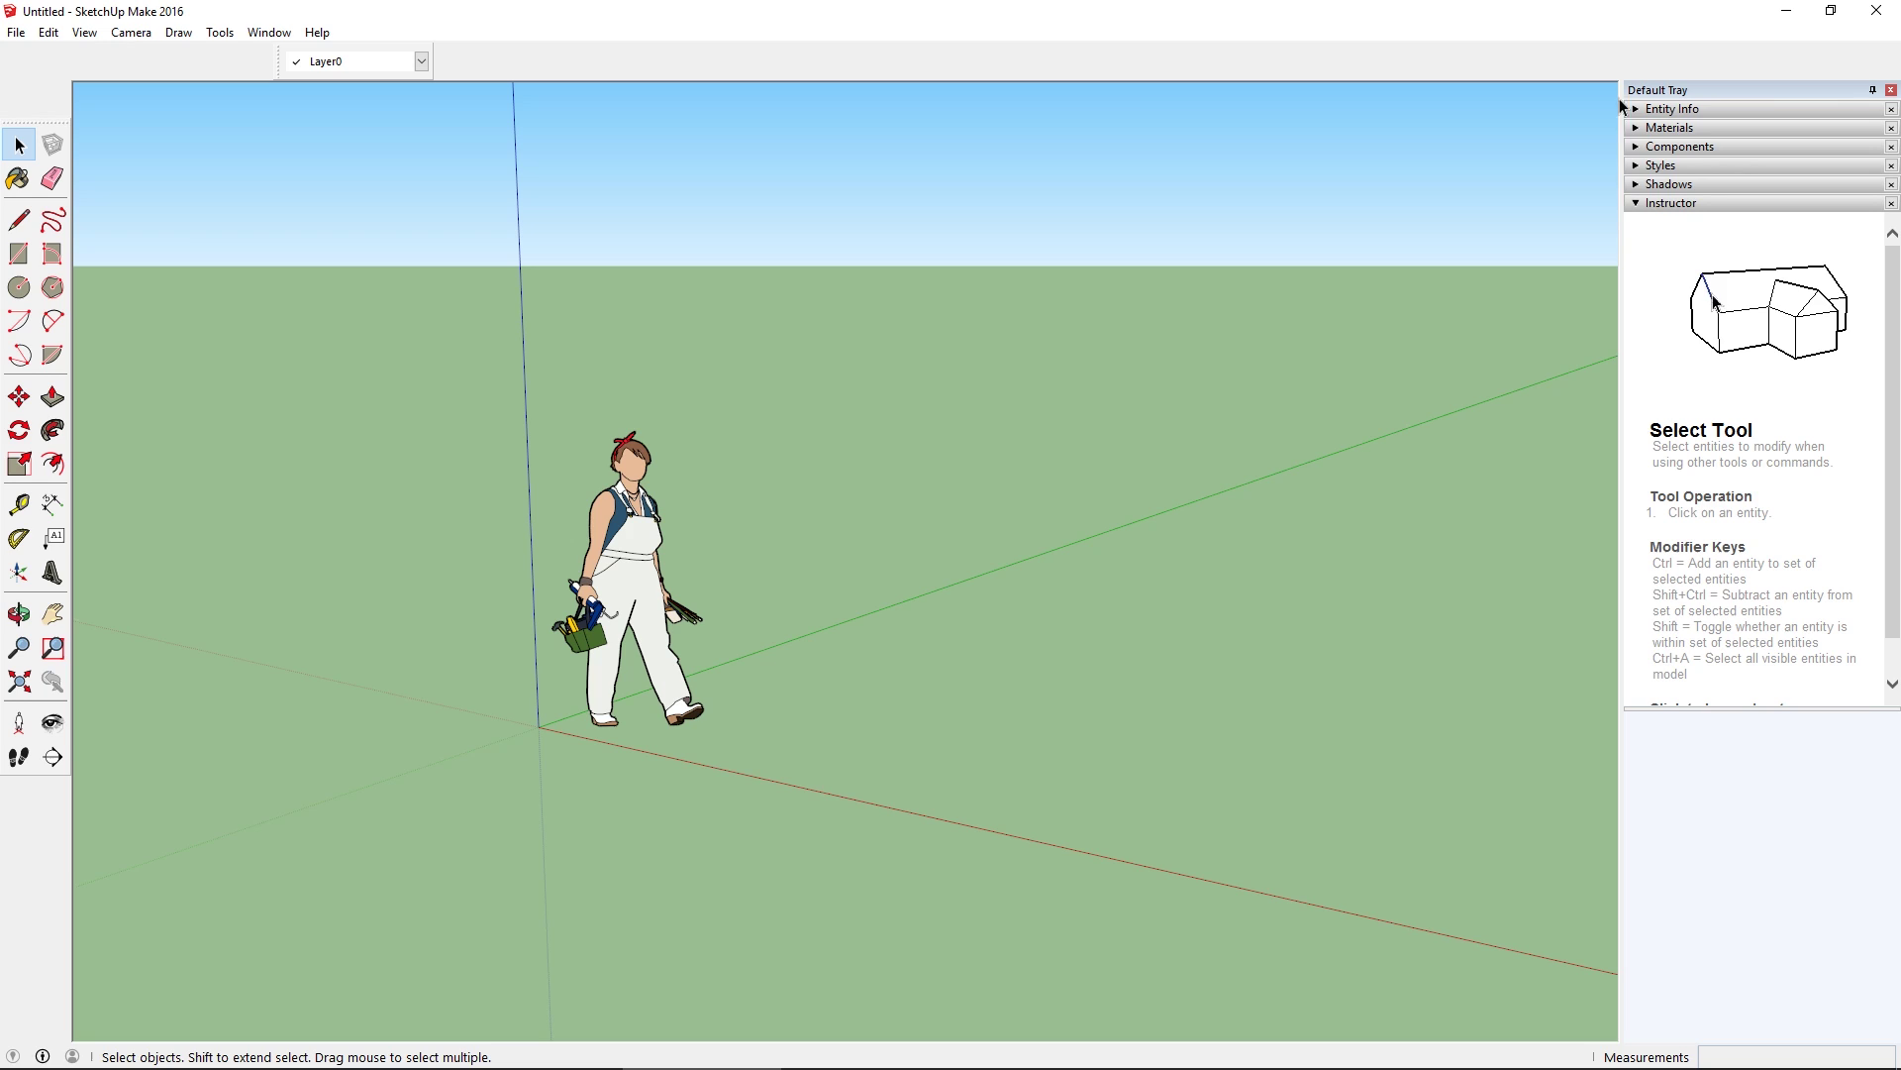
Collapse the Instructor, Shadows and Styles panels and expand the Materials panel in the tray
{"action": "left_click", "coordinate": [1638, 204]}
{"action": "left_click", "coordinate": [1634, 183]}
{"action": "left_click", "coordinate": [1634, 184]}
{"action": "left_click", "coordinate": [1638, 166]}
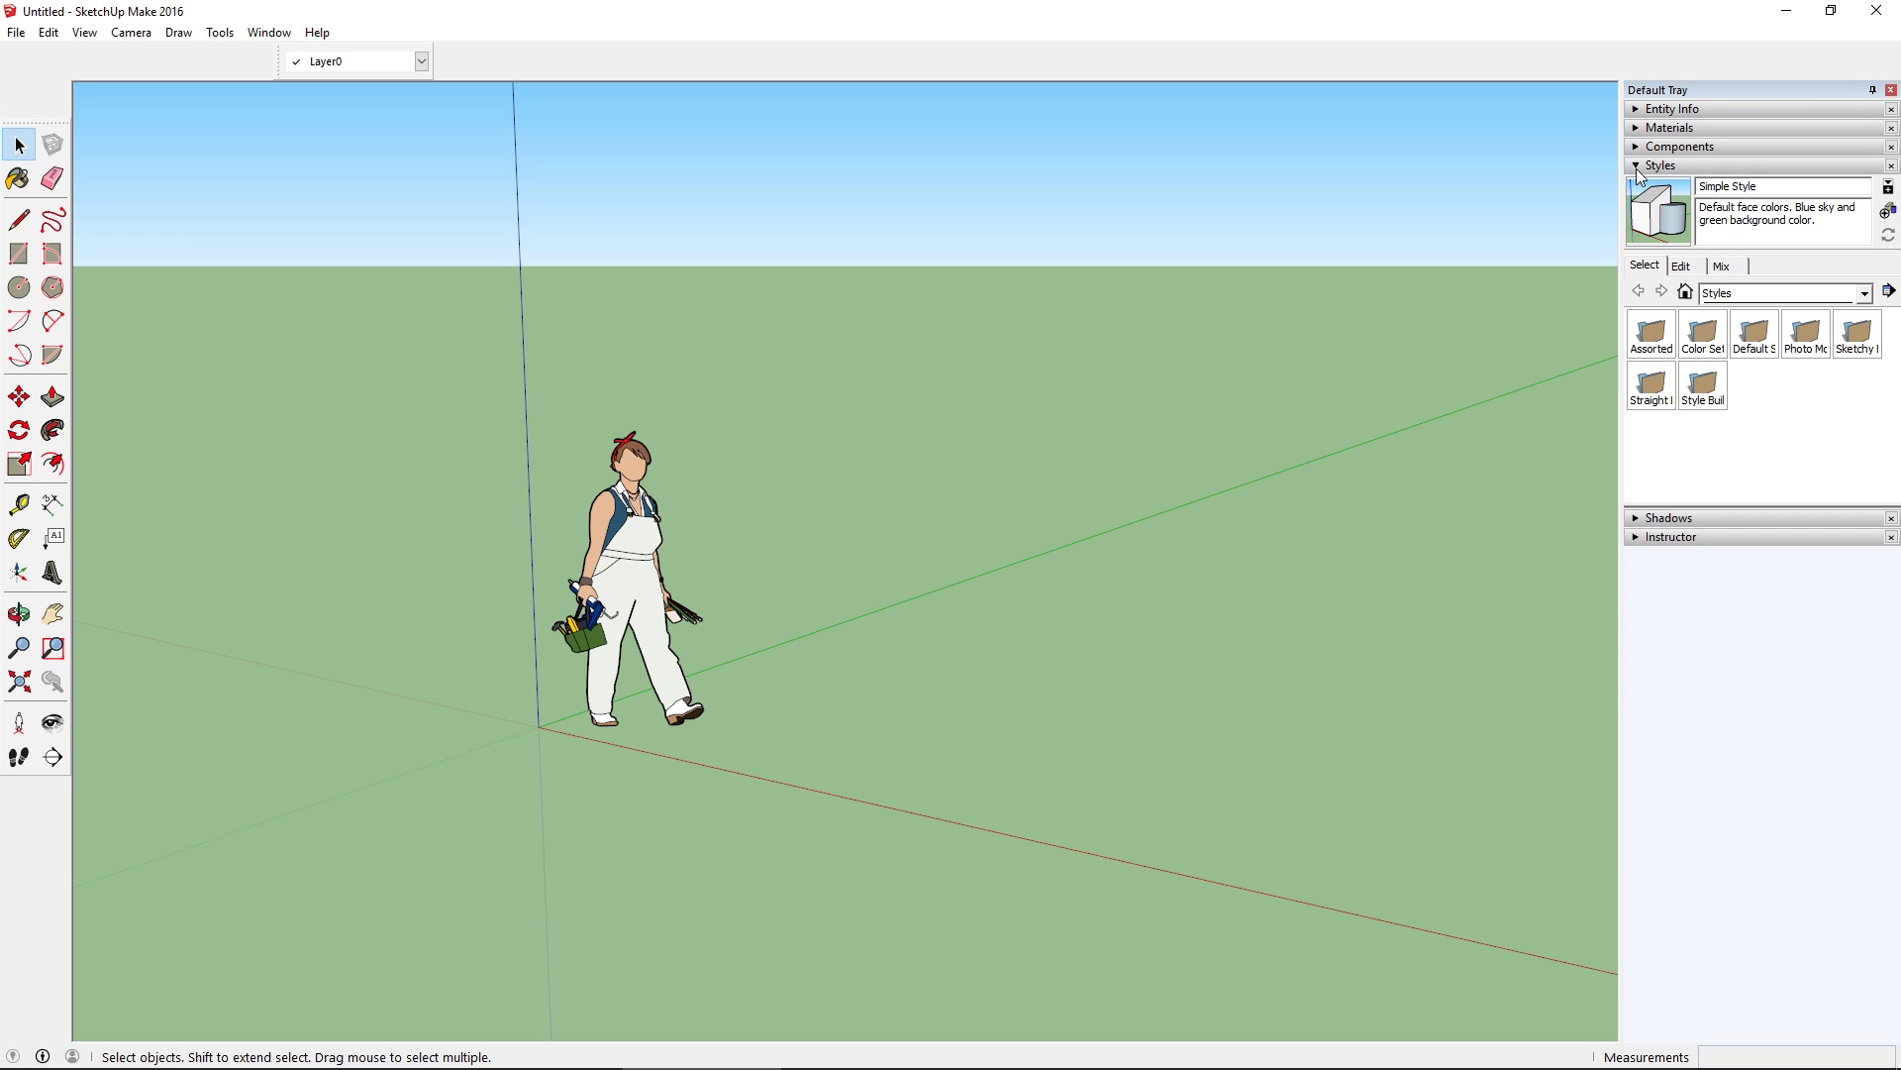
{"action": "left_click", "coordinate": [1639, 168]}
{"action": "left_click", "coordinate": [1640, 130]}
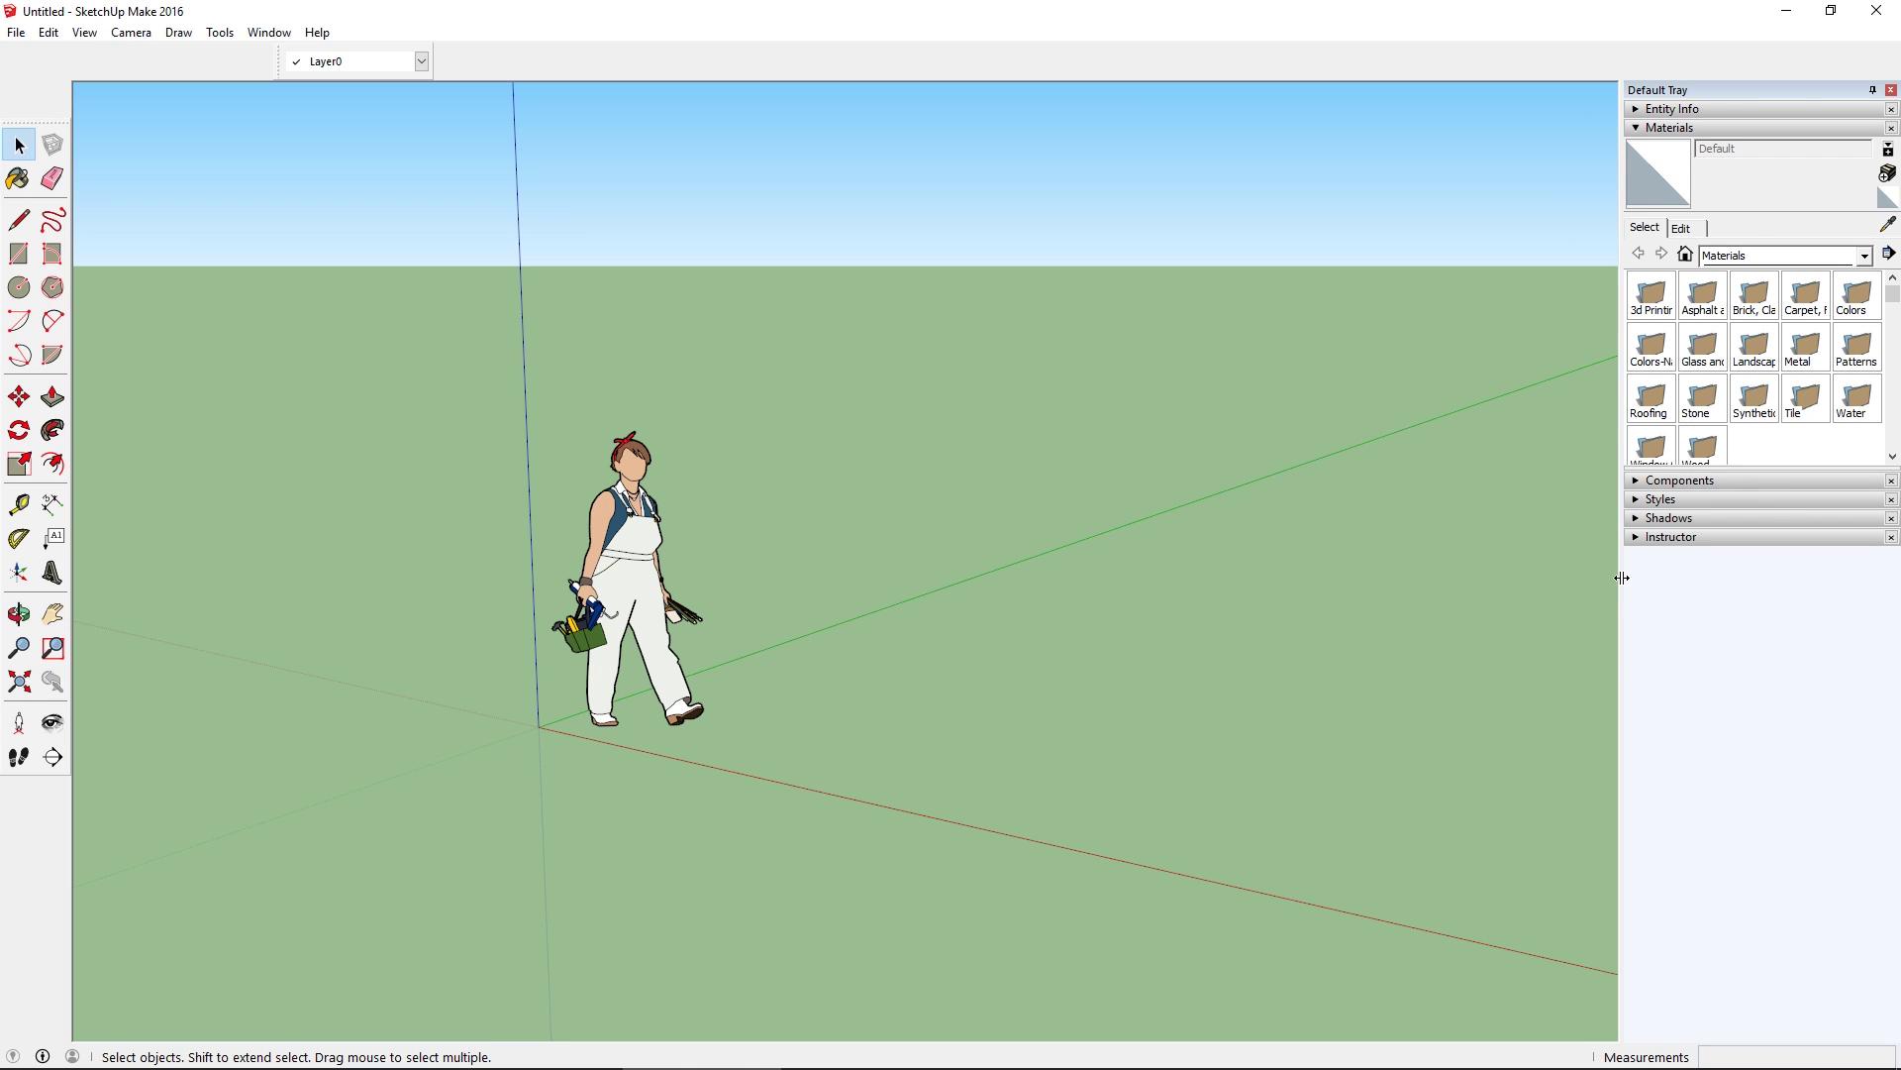
Uncheck Shadows and then Styles under Window > Default Tray
{"action": "left_click", "coordinate": [268, 31]}
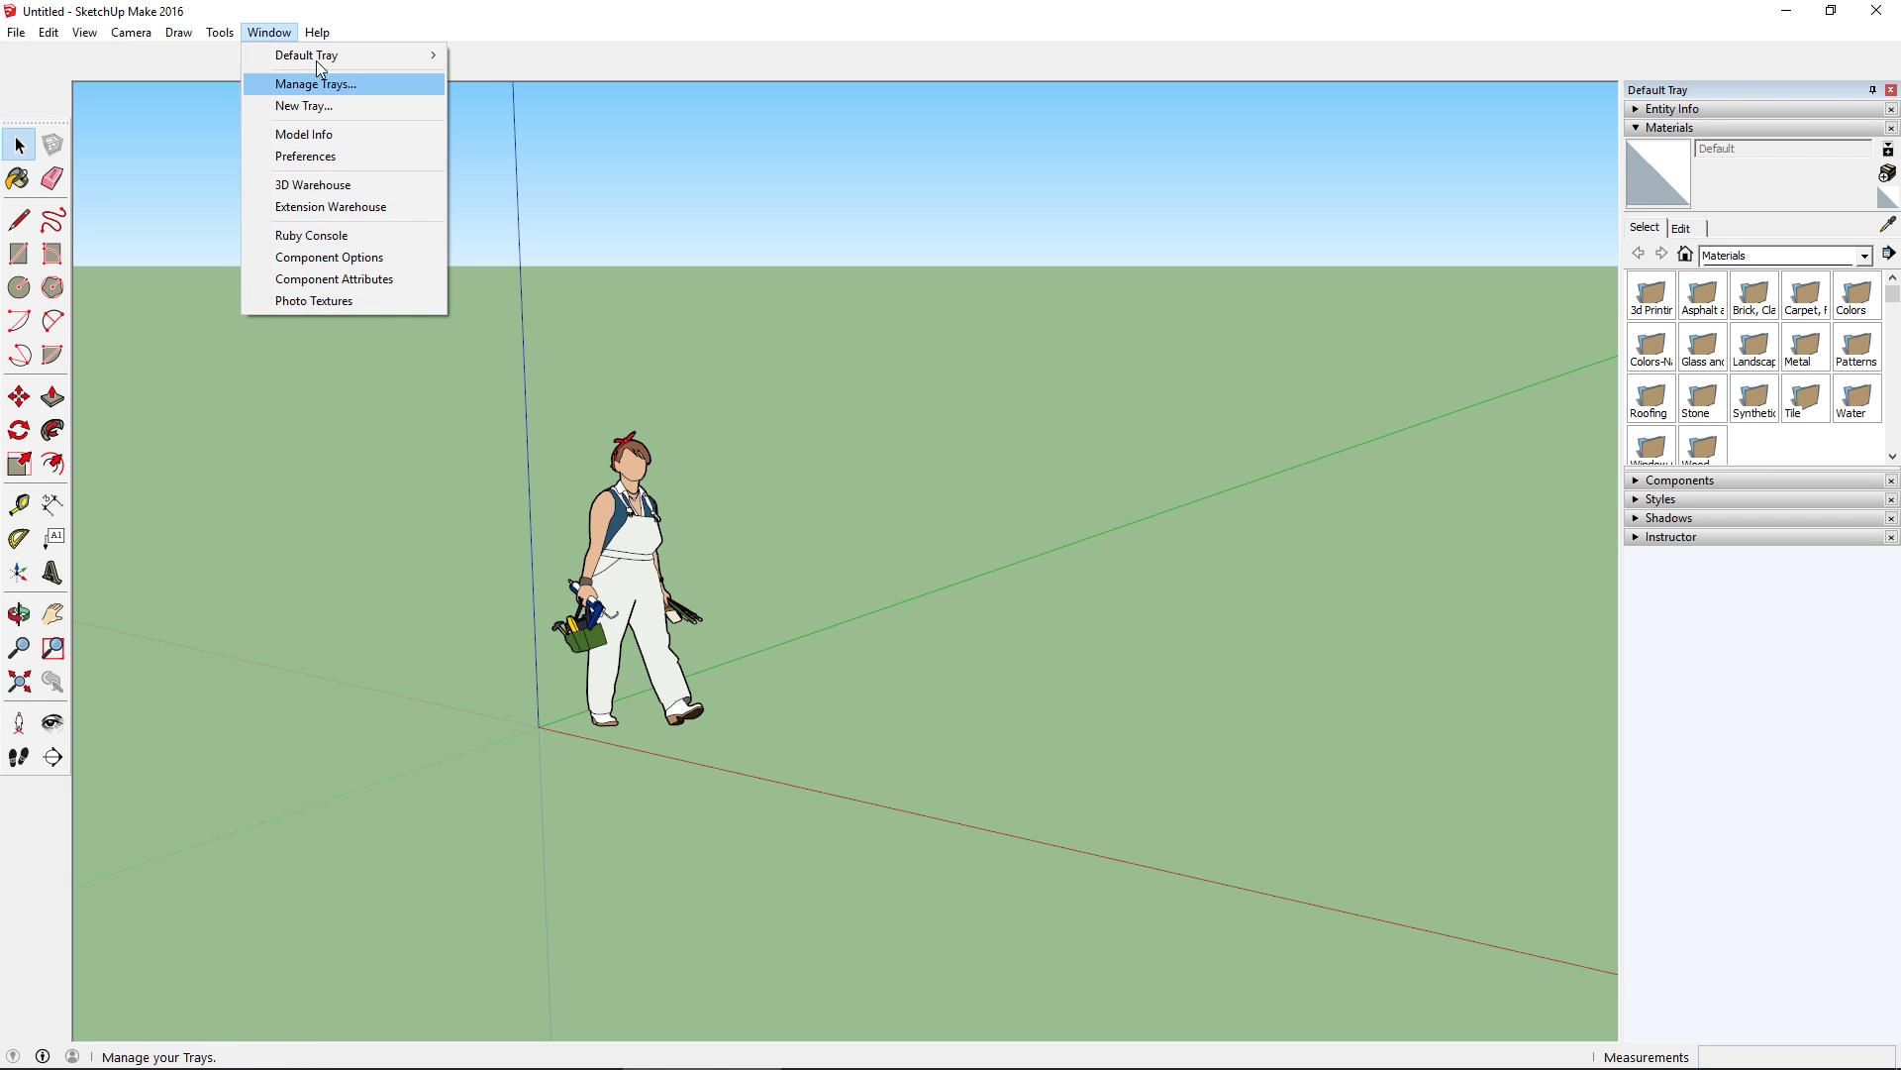
{"action": "left_click", "coordinate": [319, 208]}
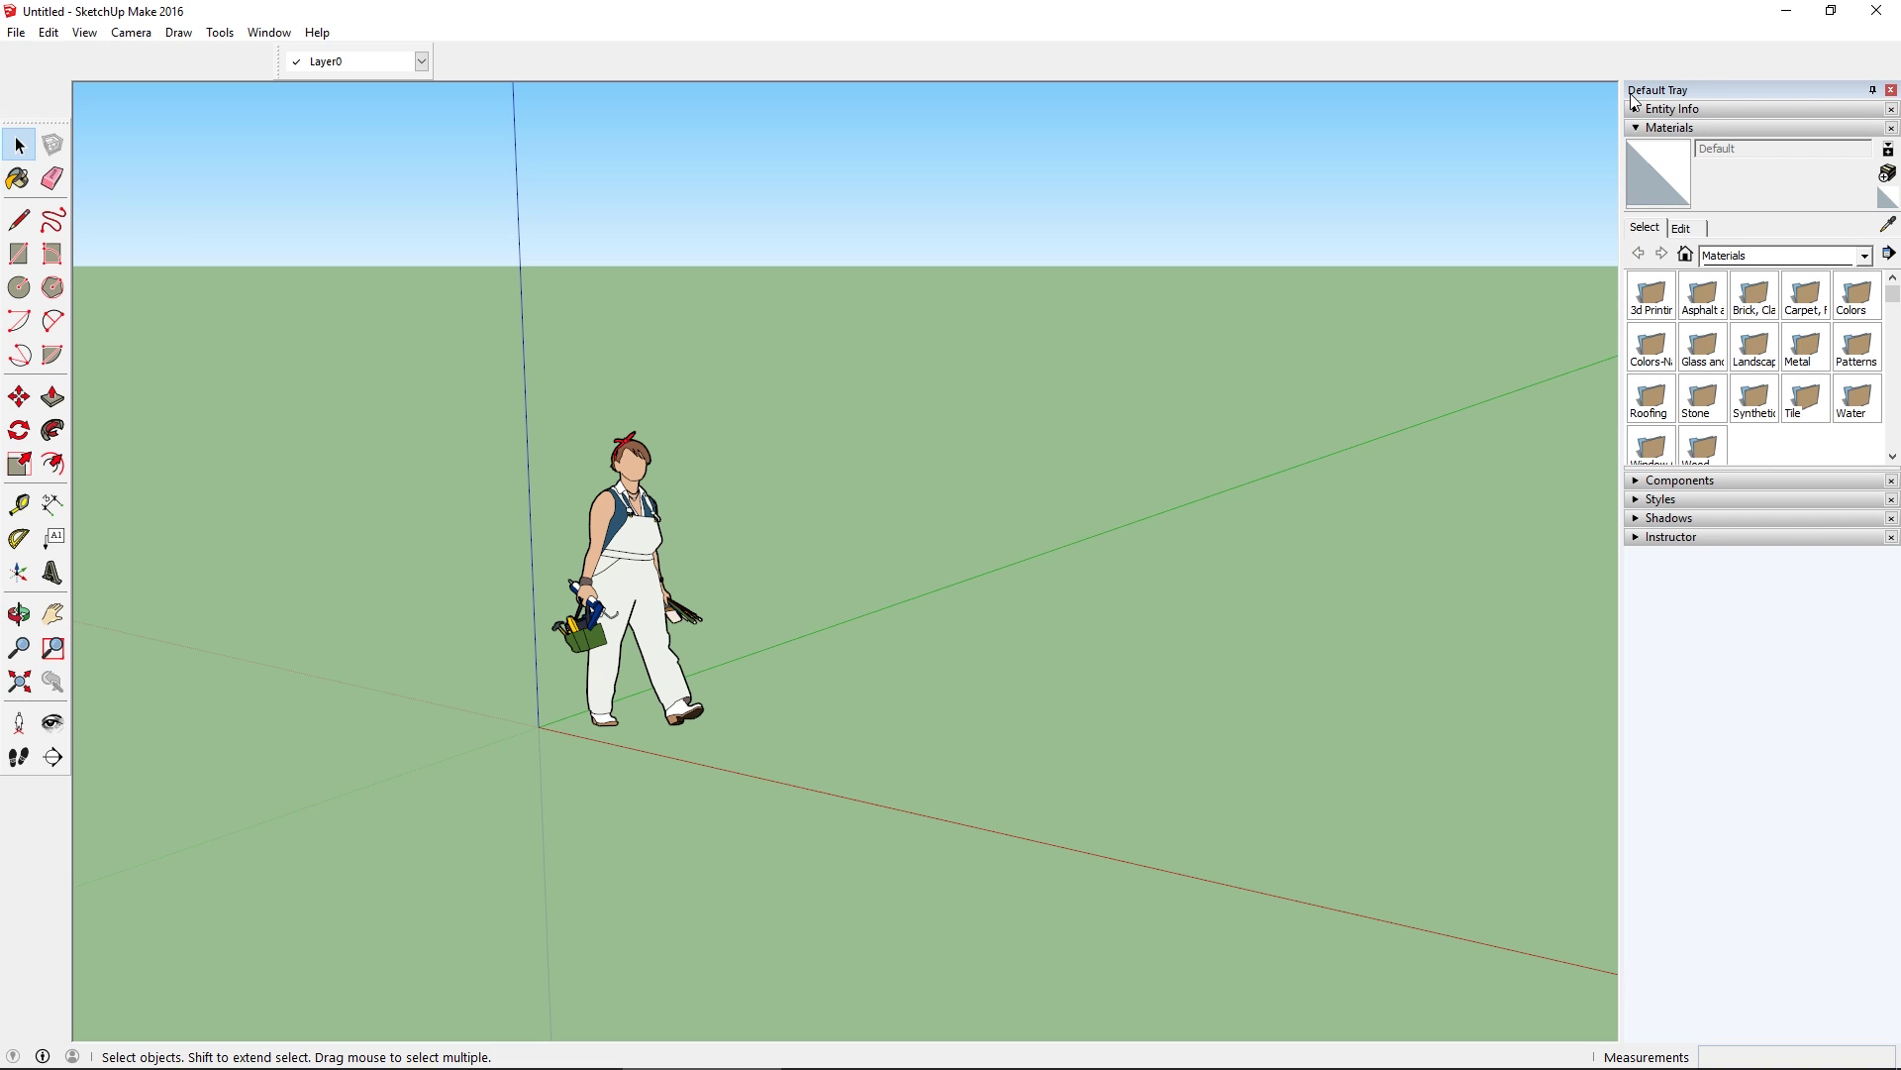
{"action": "left_click", "coordinate": [268, 33]}
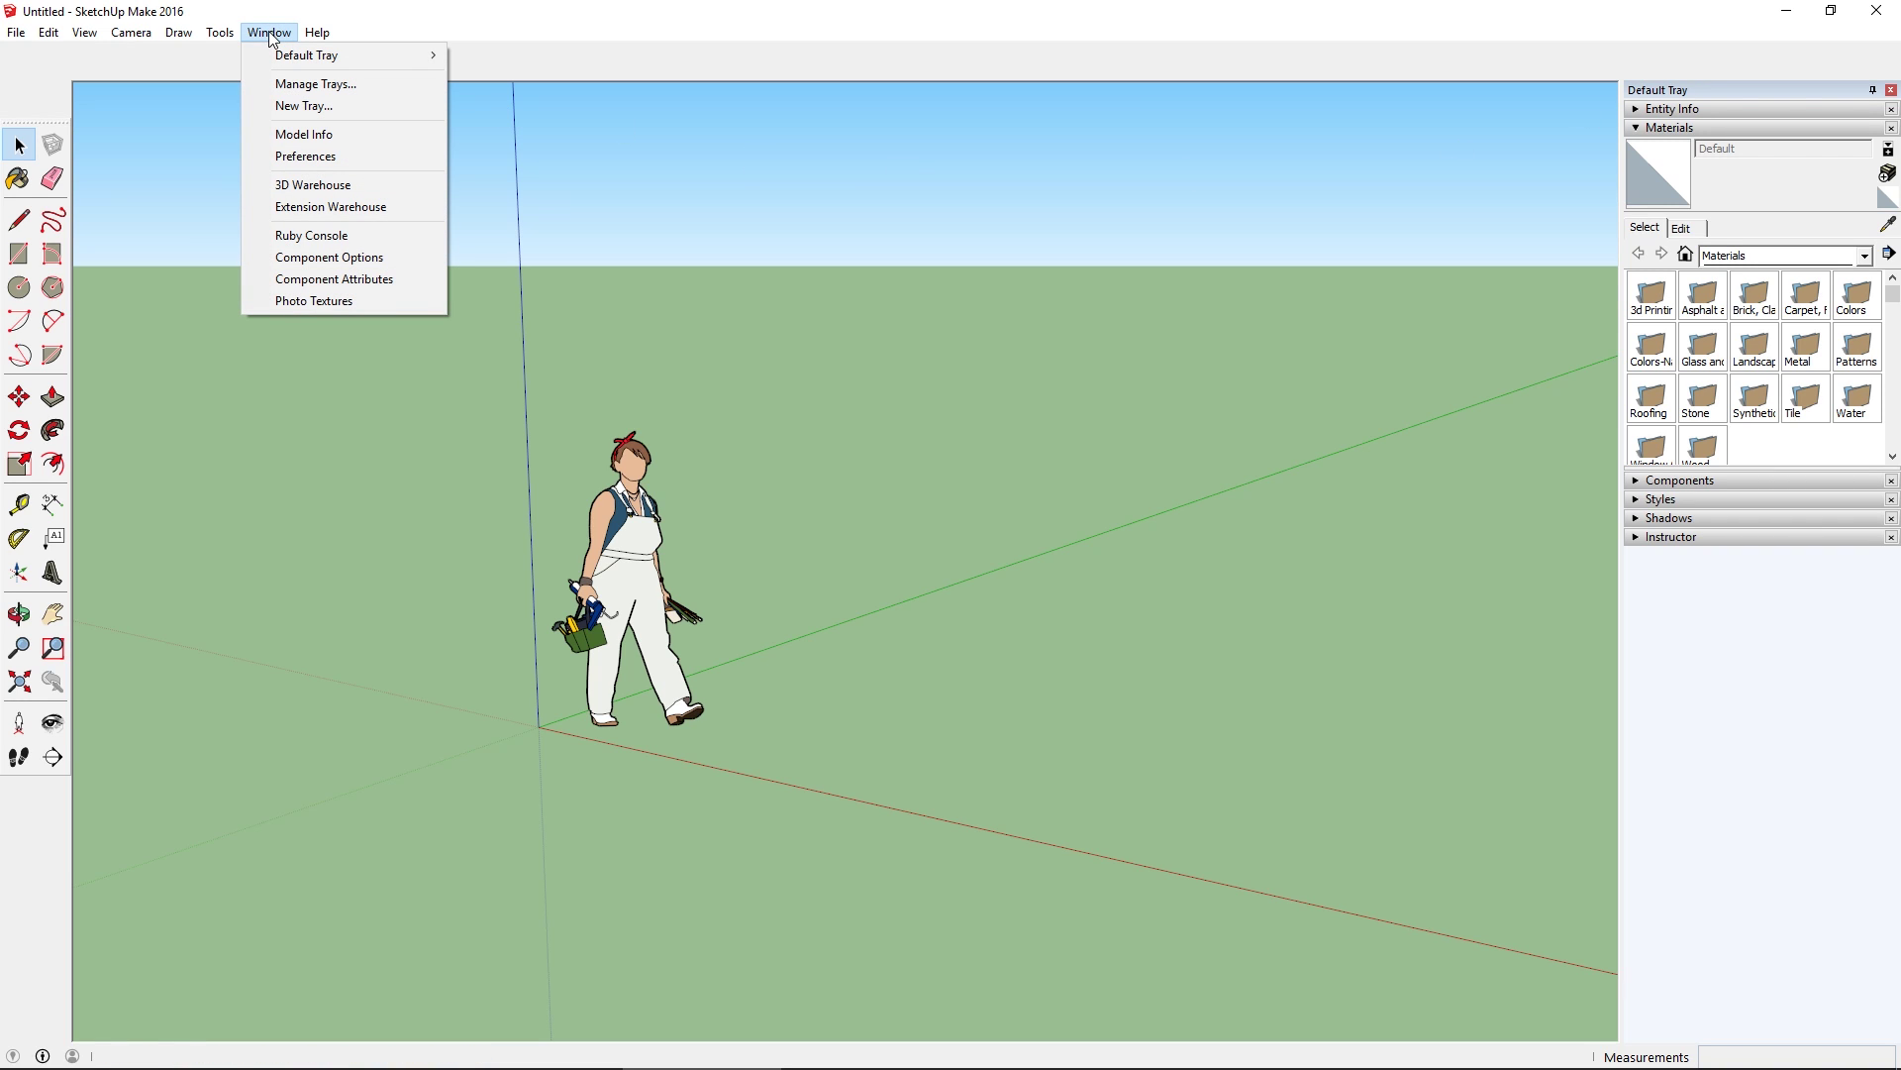
{"action": "mouse_move", "coordinate": [294, 57]}
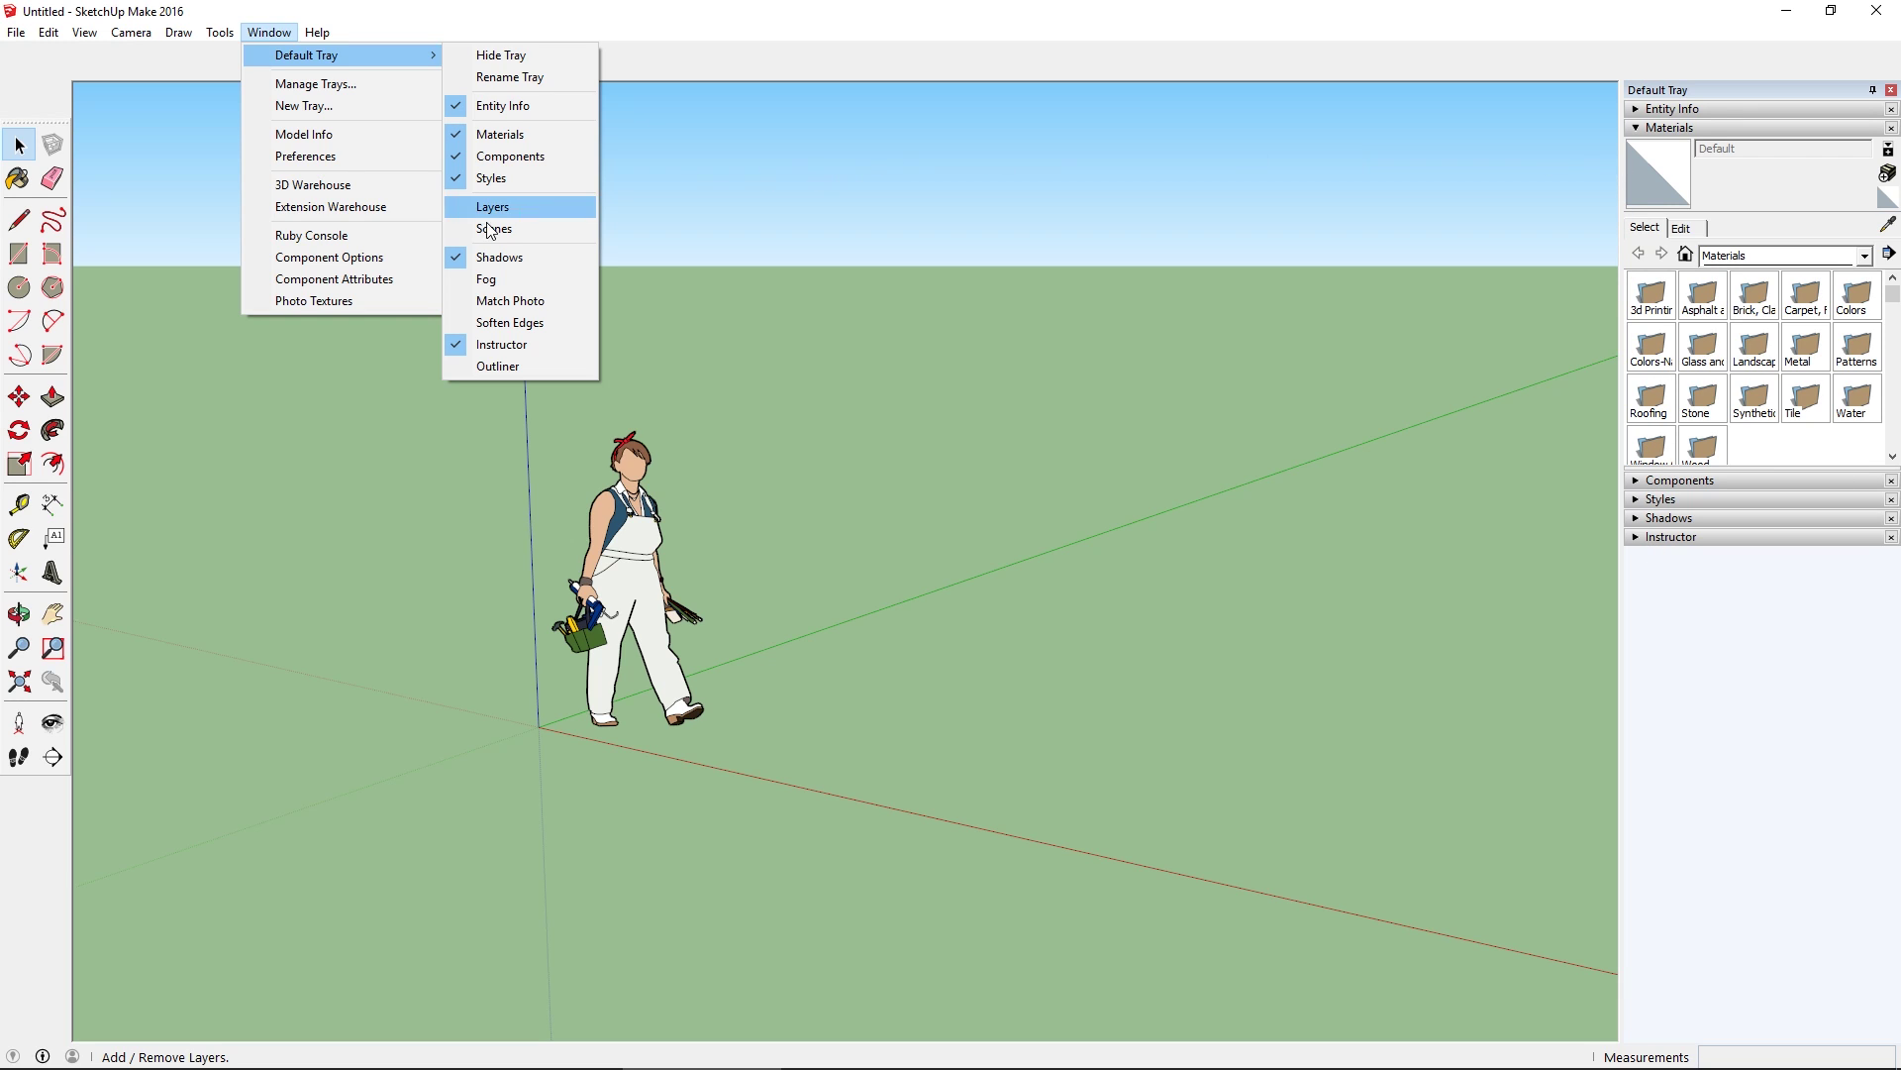
{"action": "left_click", "coordinate": [501, 260]}
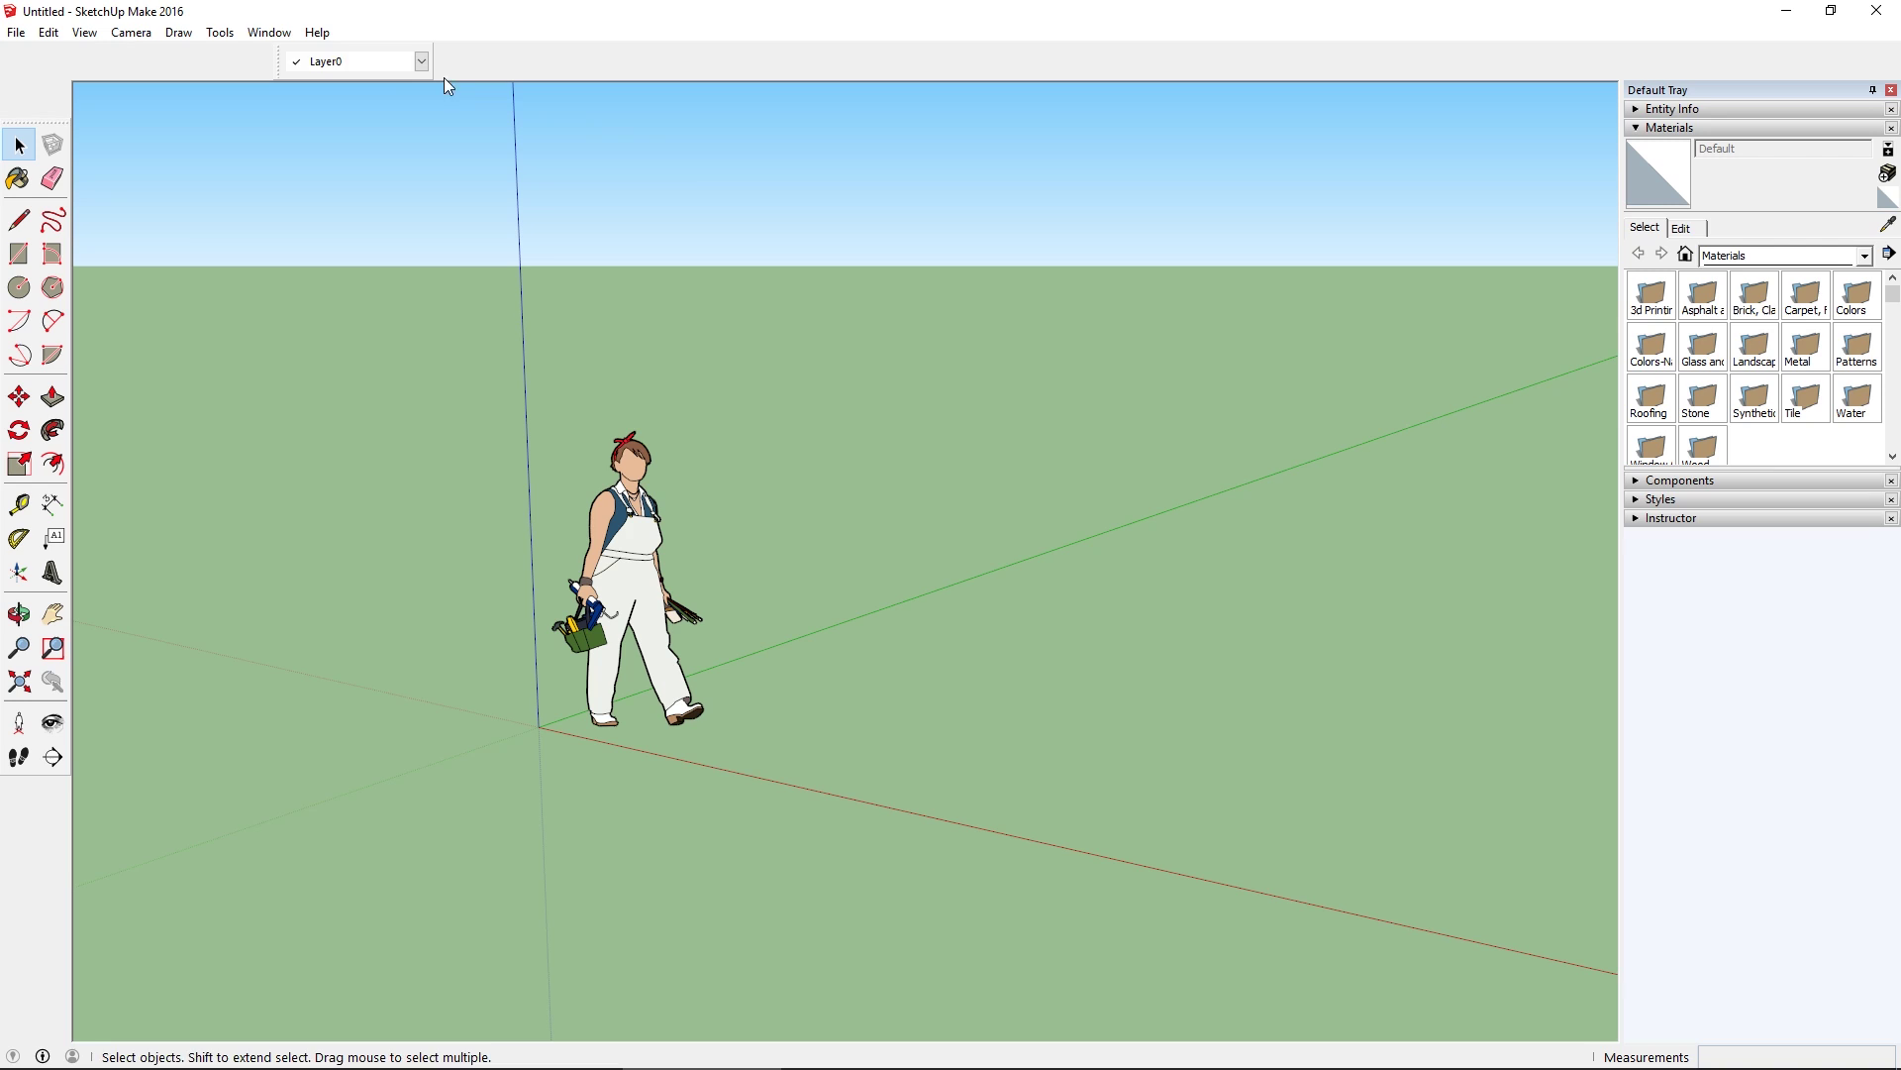
{"action": "left_click", "coordinate": [269, 32]}
{"action": "mouse_move", "coordinate": [327, 55]}
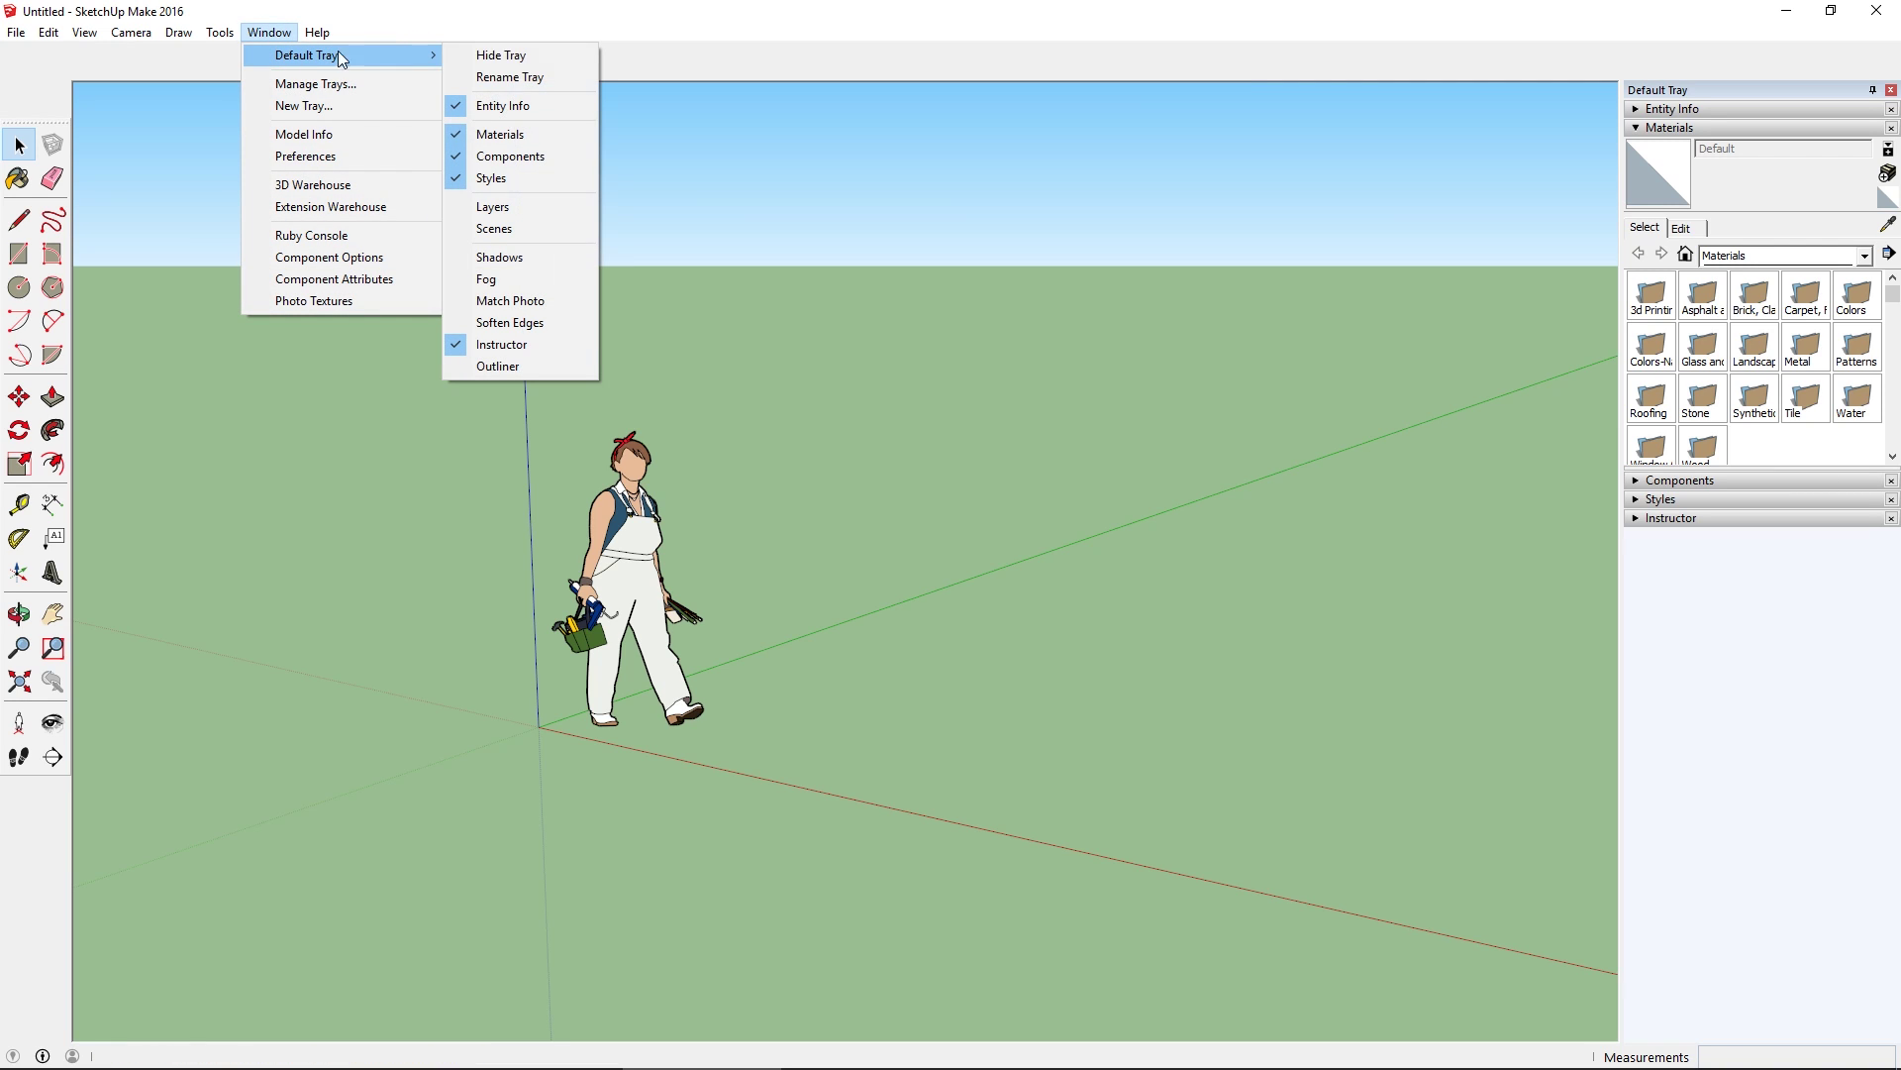
{"action": "left_click", "coordinate": [505, 179]}
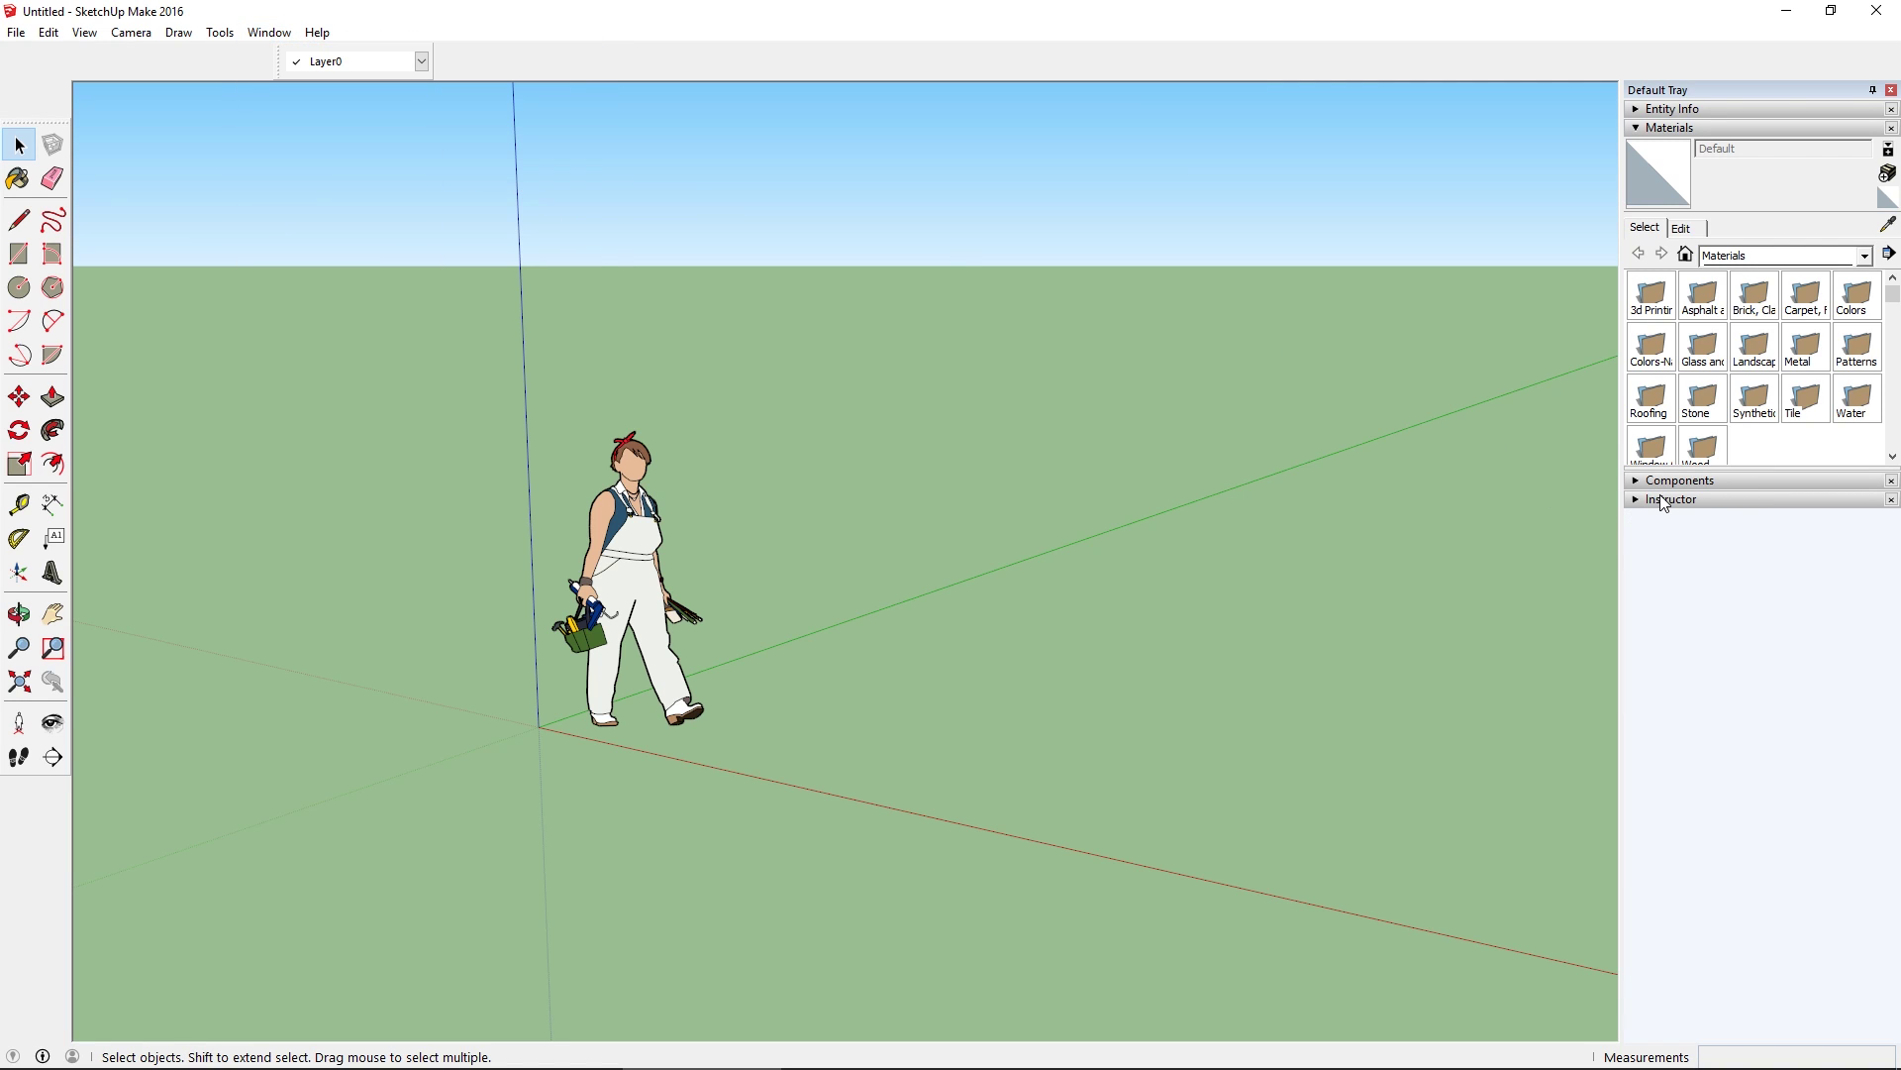
{"action": "left_click", "coordinate": [267, 32]}
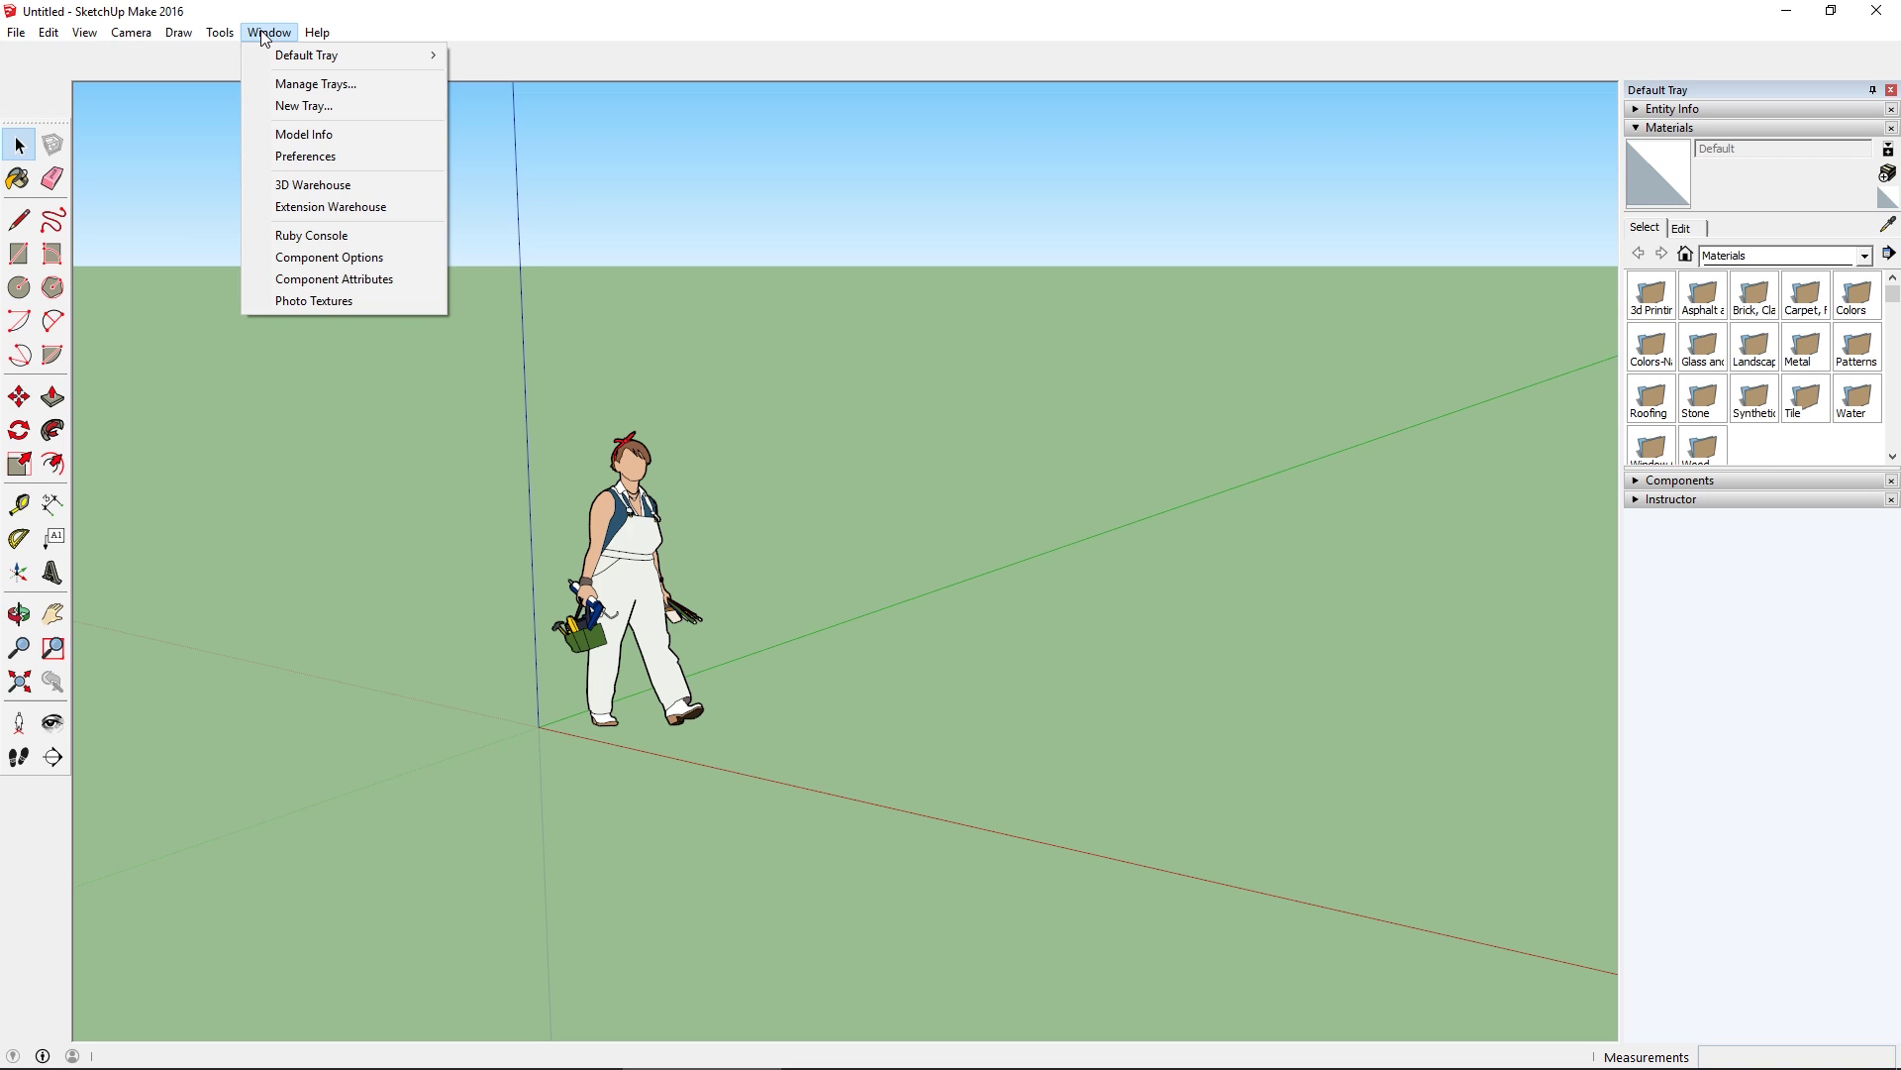
{"action": "mouse_move", "coordinate": [297, 55]}
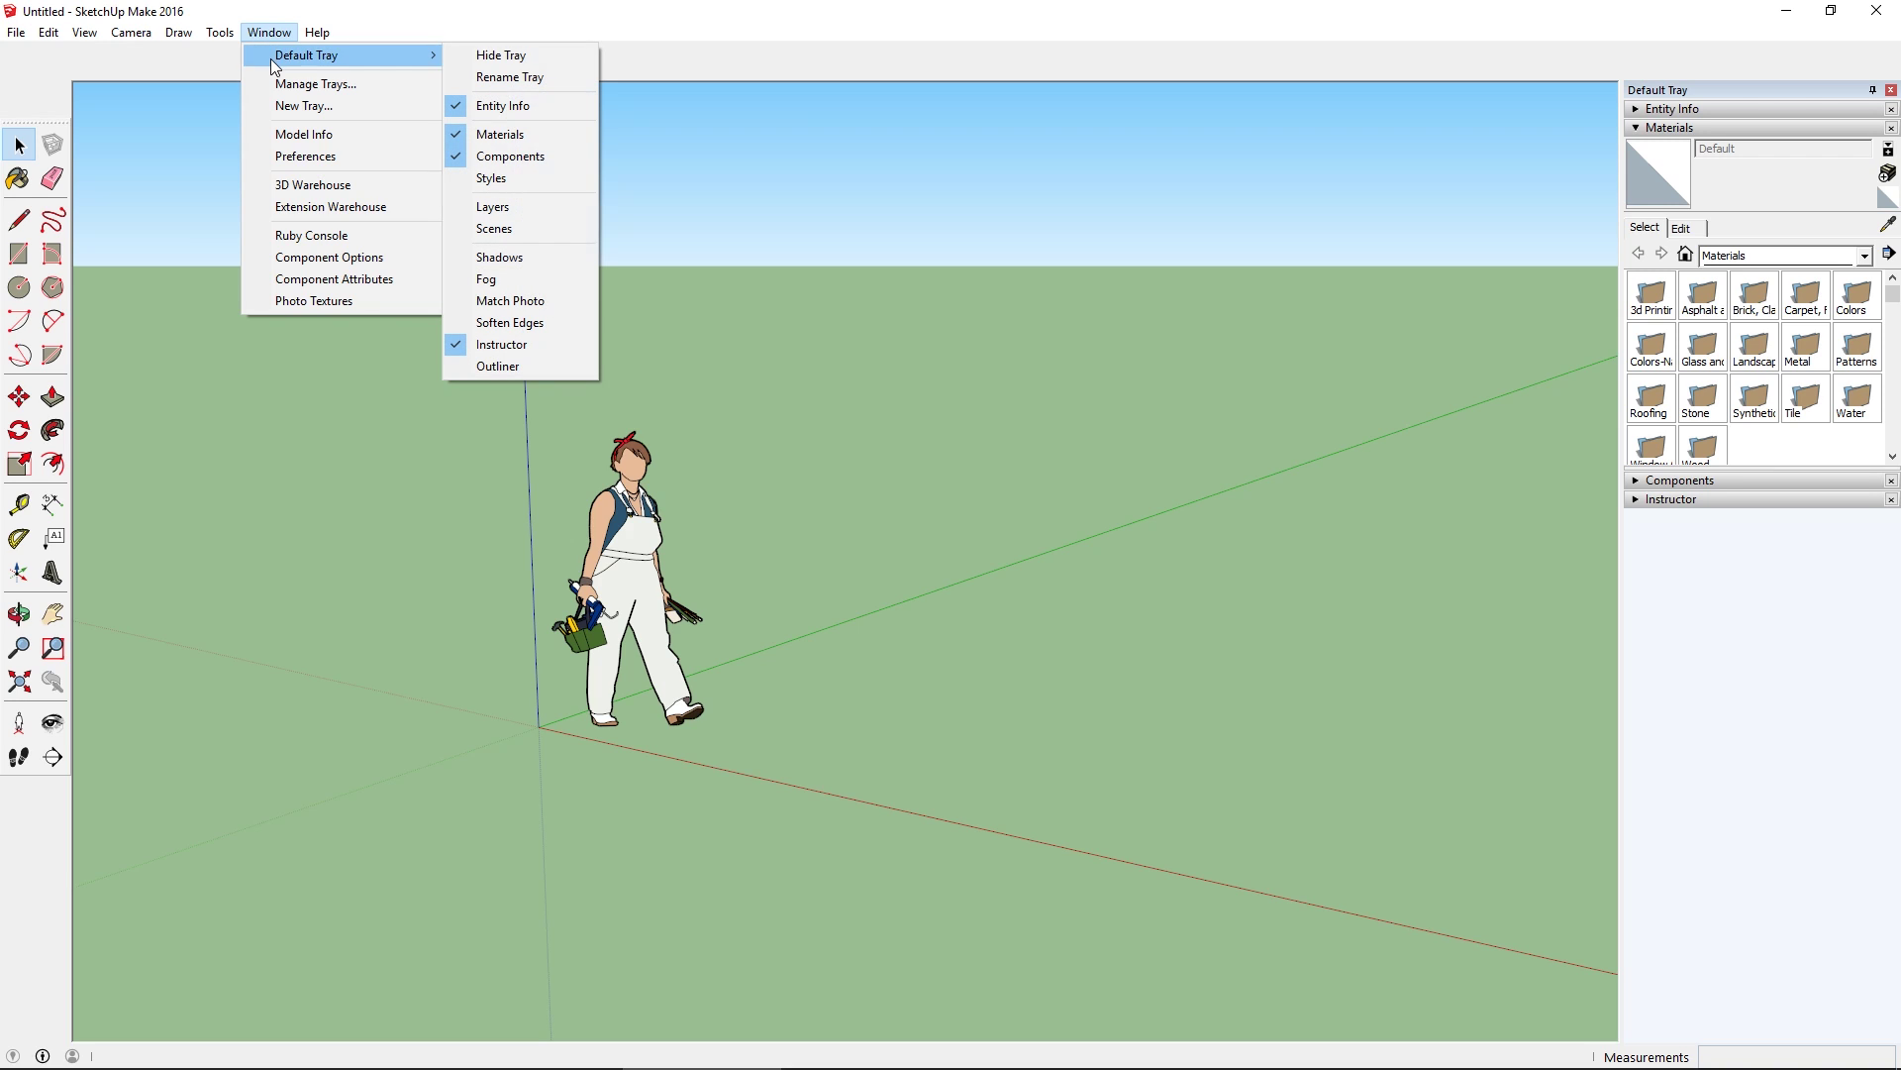
{"action": "left_click", "coordinate": [500, 212]}
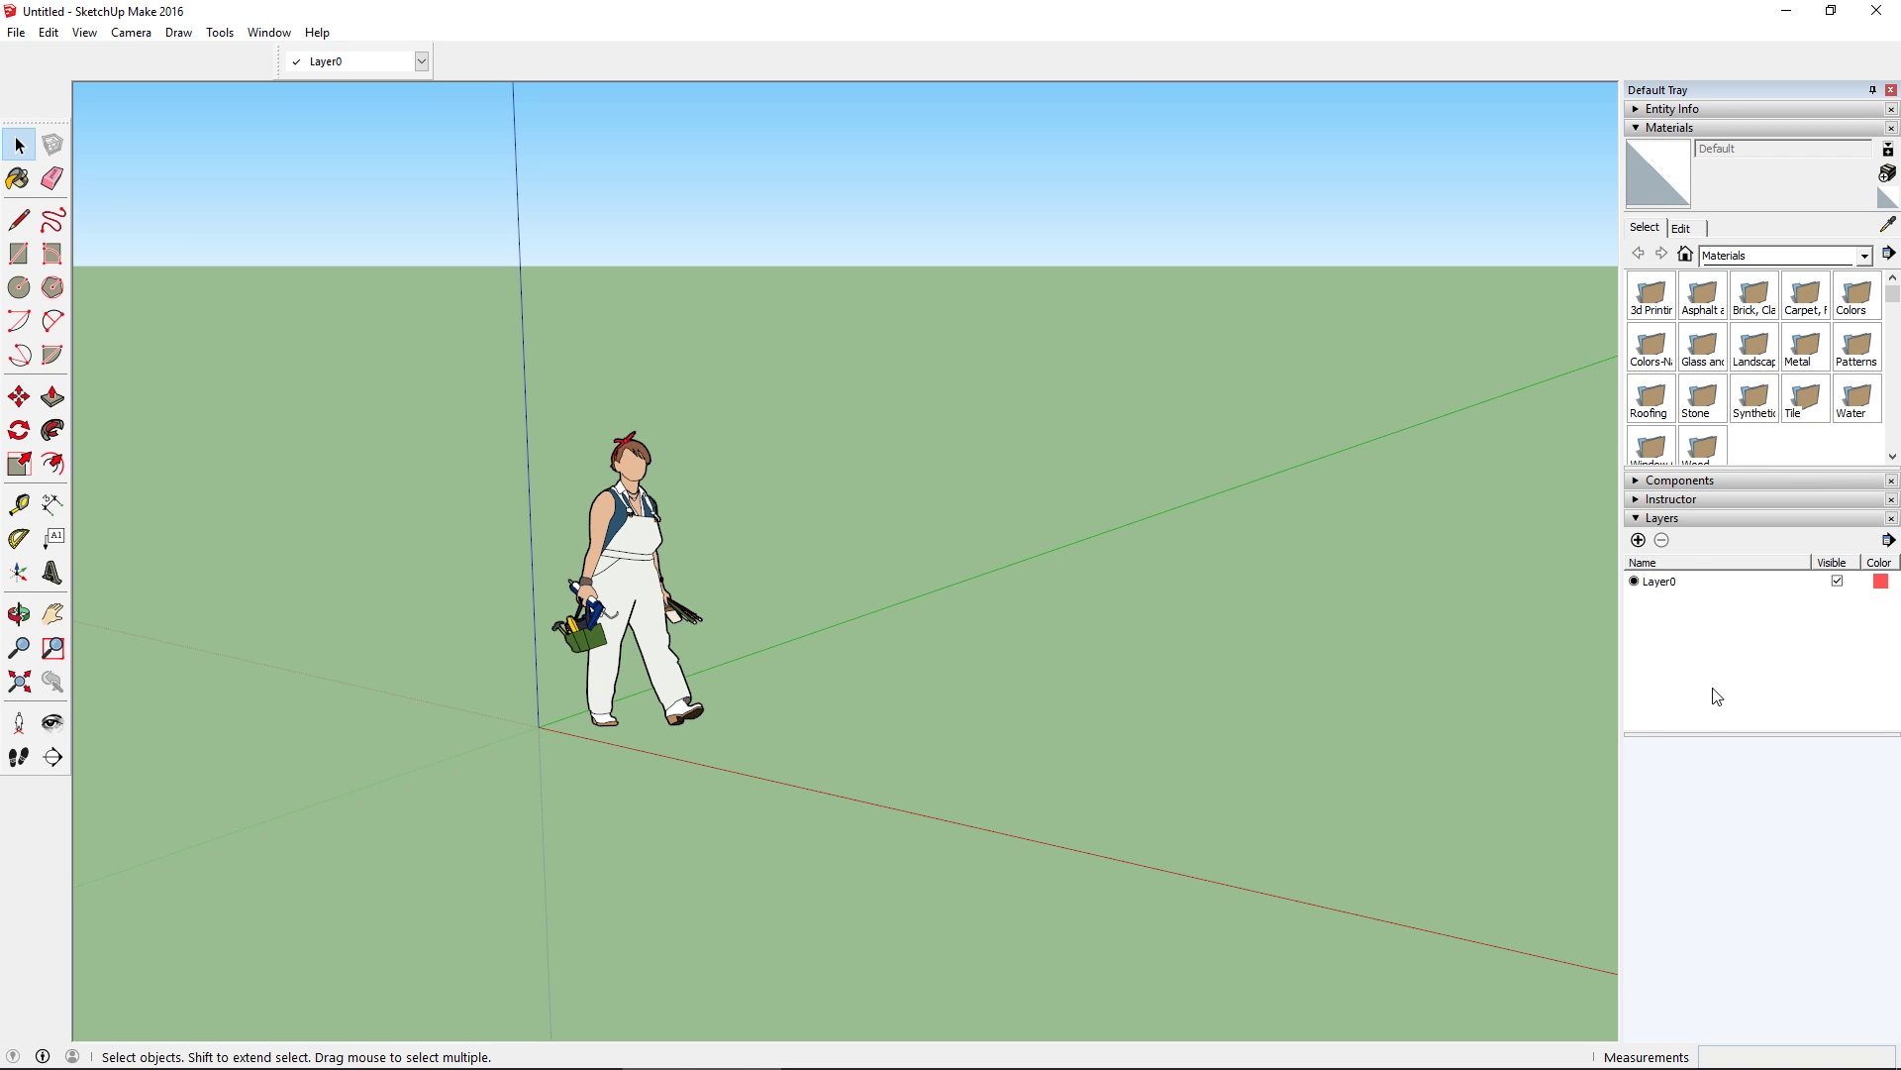
{"action": "left_click", "coordinate": [1891, 520]}
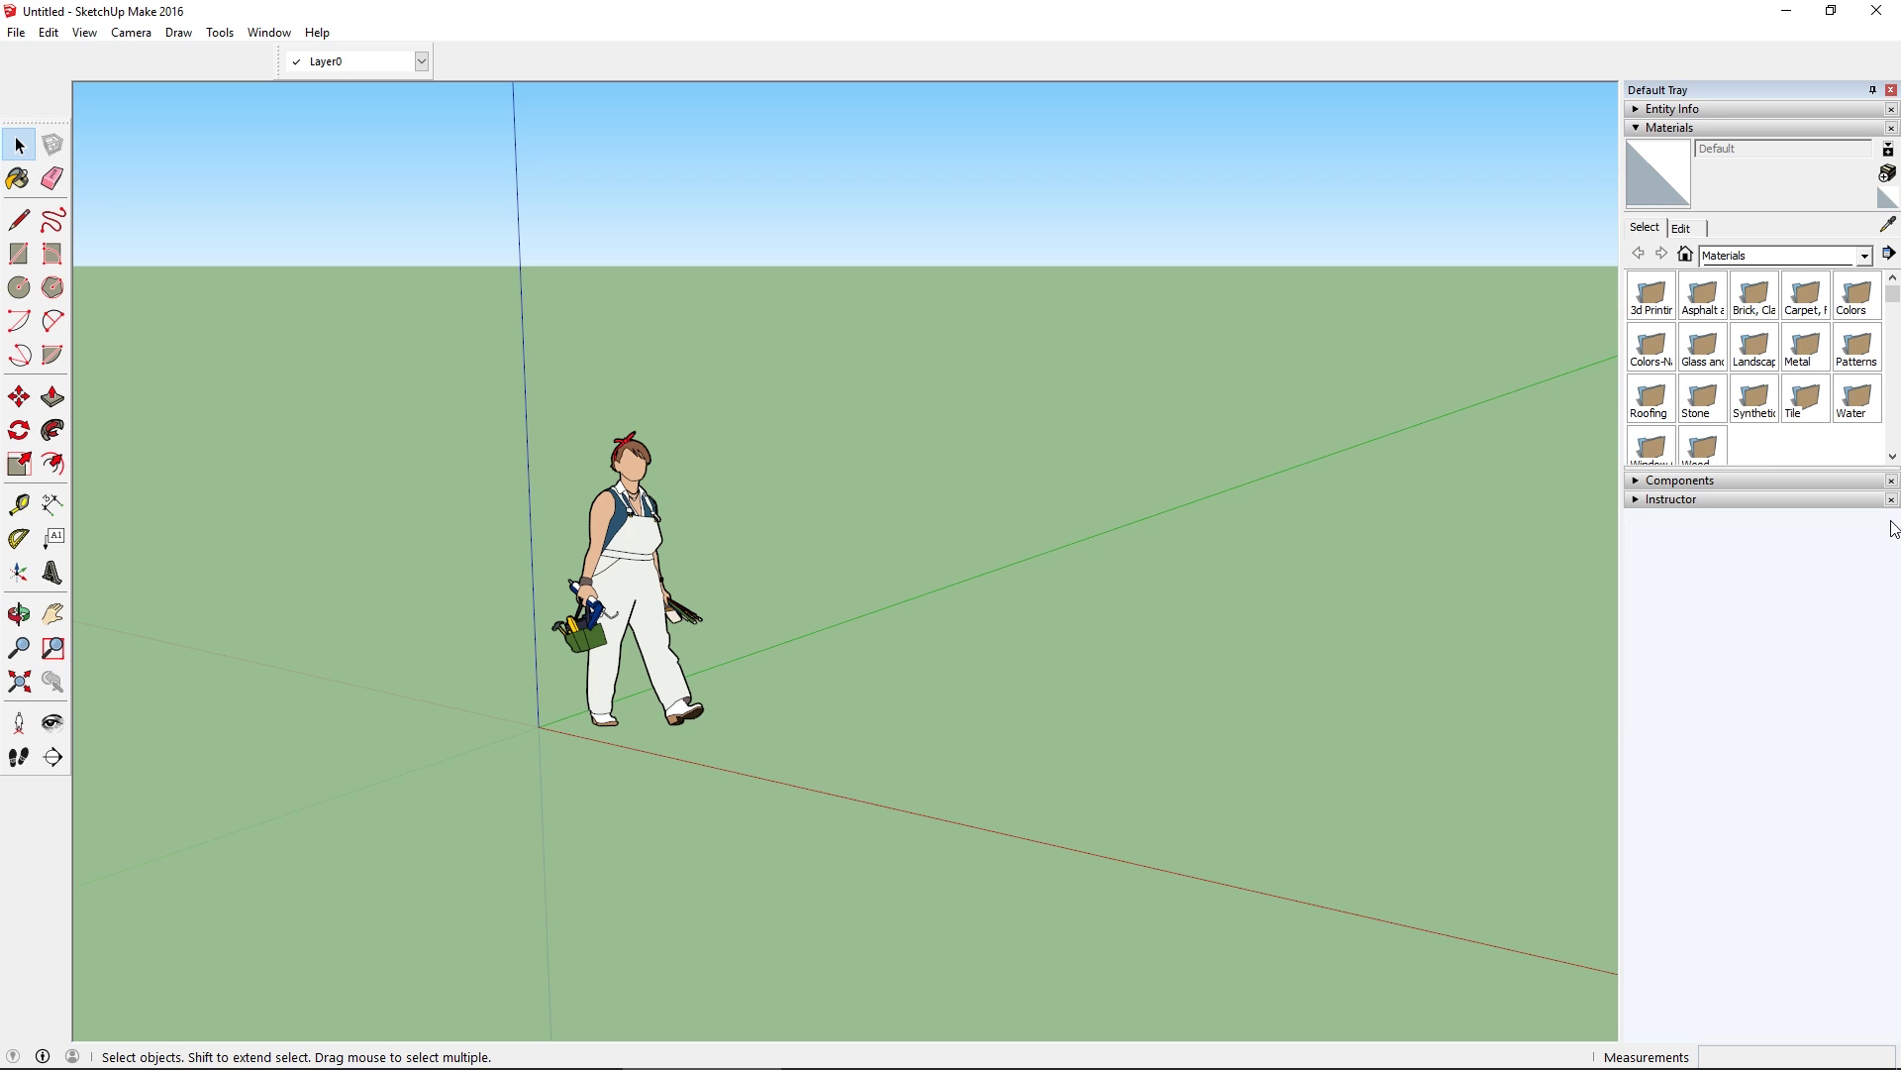
Create a new tray named 'left tray' holding the Layers panel and switch between the tray tabs
{"action": "left_click", "coordinate": [270, 33]}
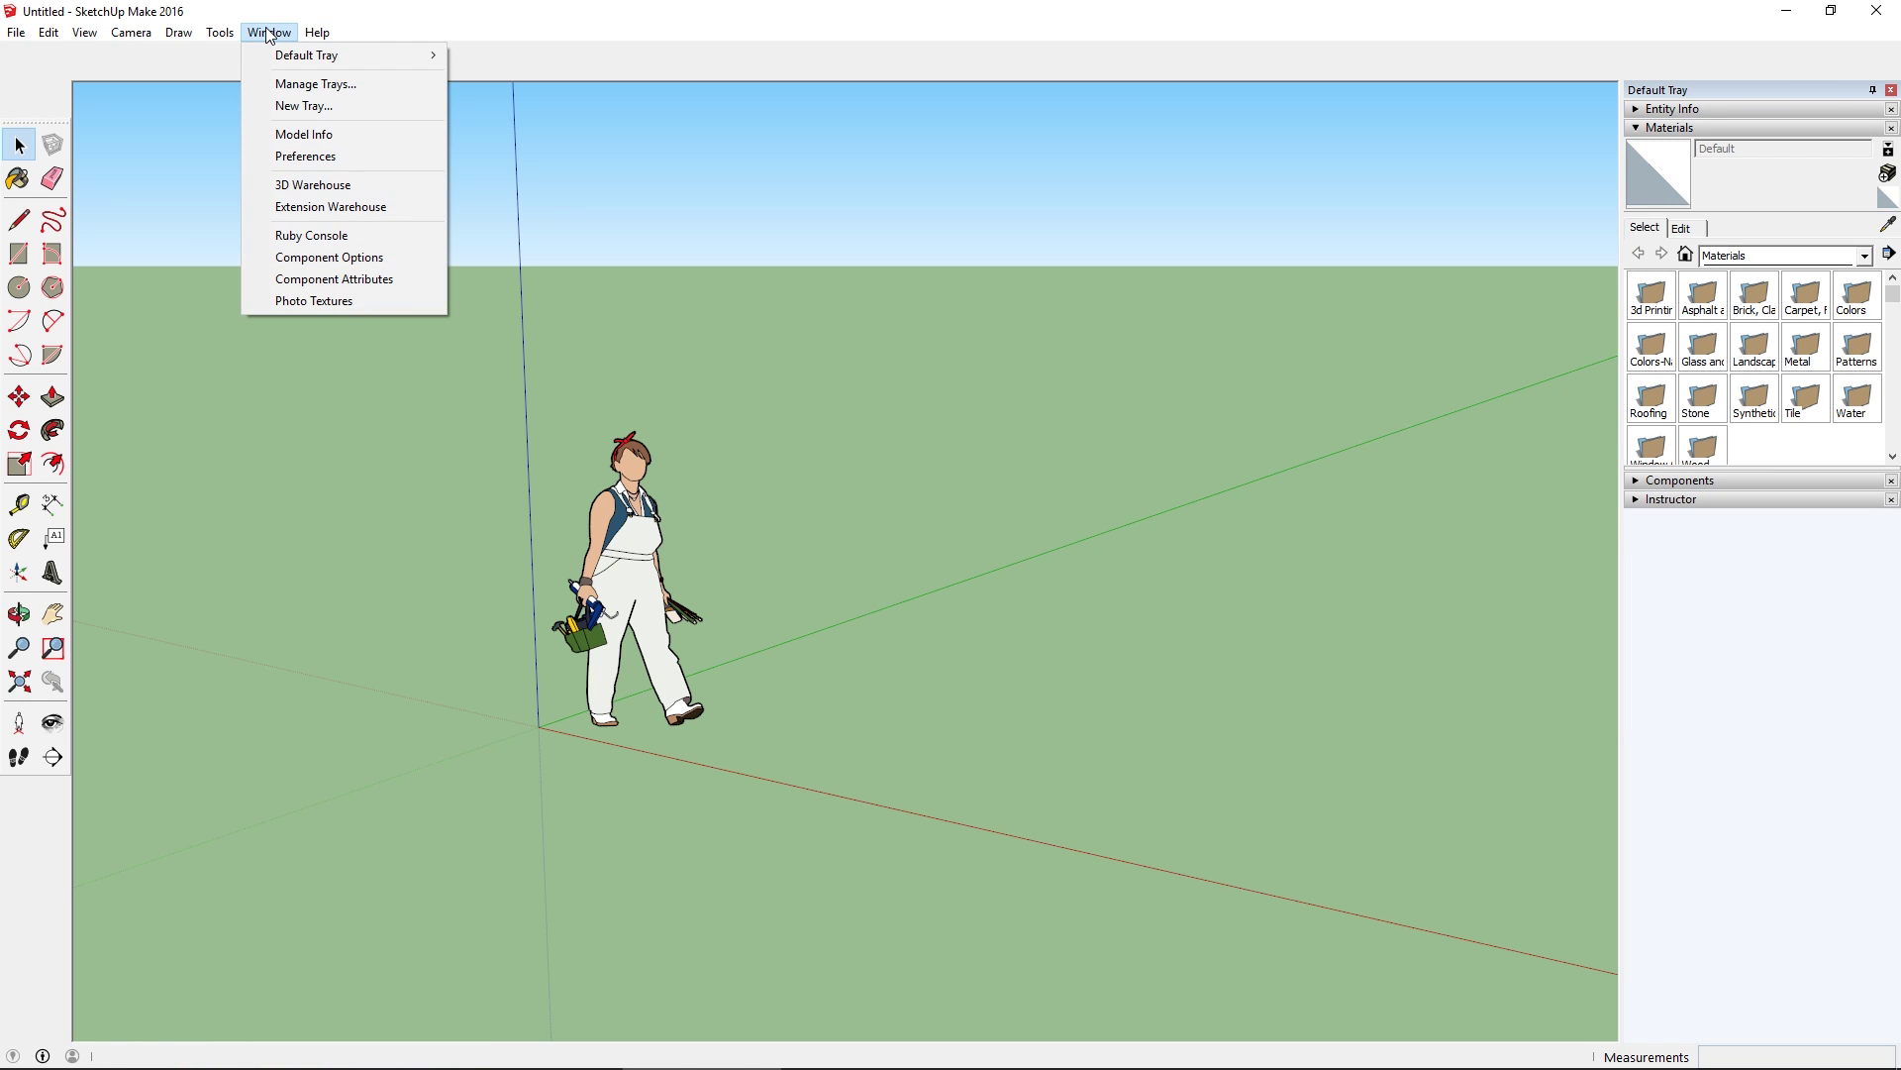
{"action": "left_click", "coordinate": [299, 106]}
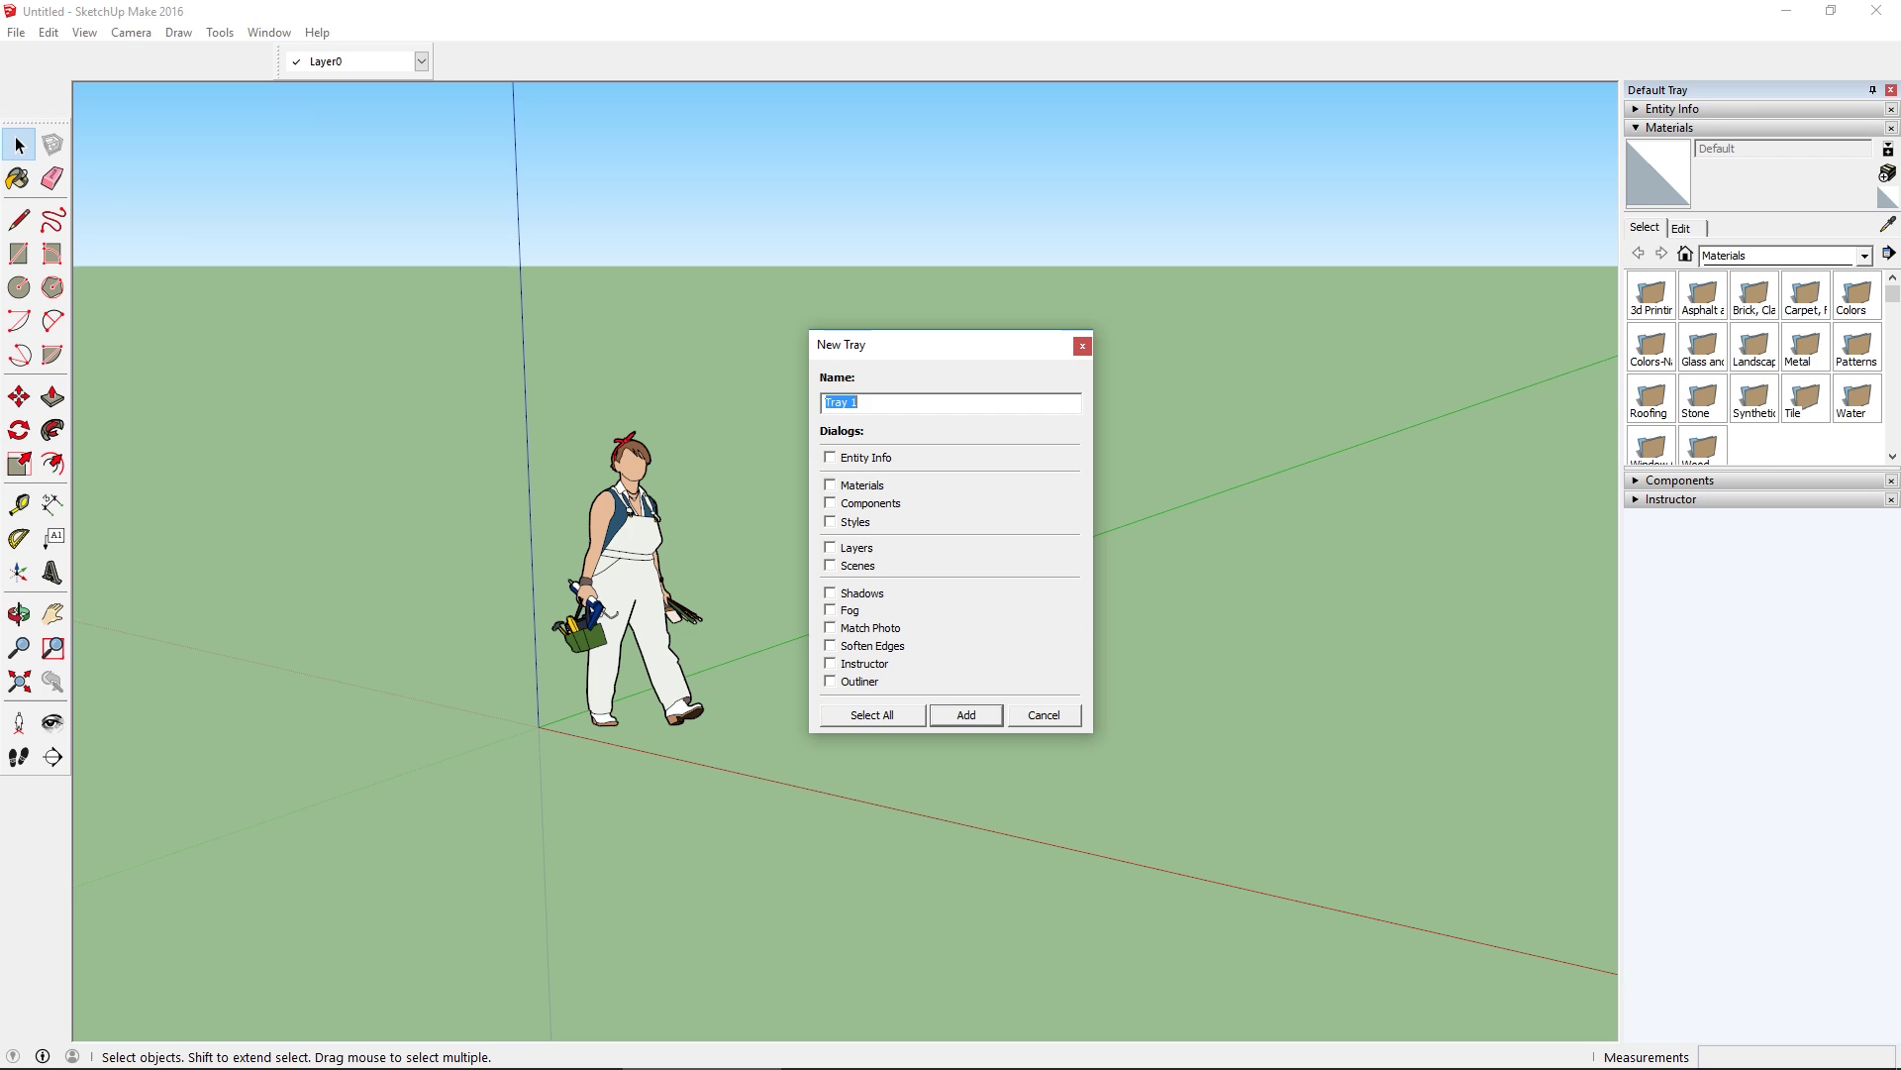
{"action": "type", "text": "left t"}
{"action": "left_click", "coordinate": [979, 717]}
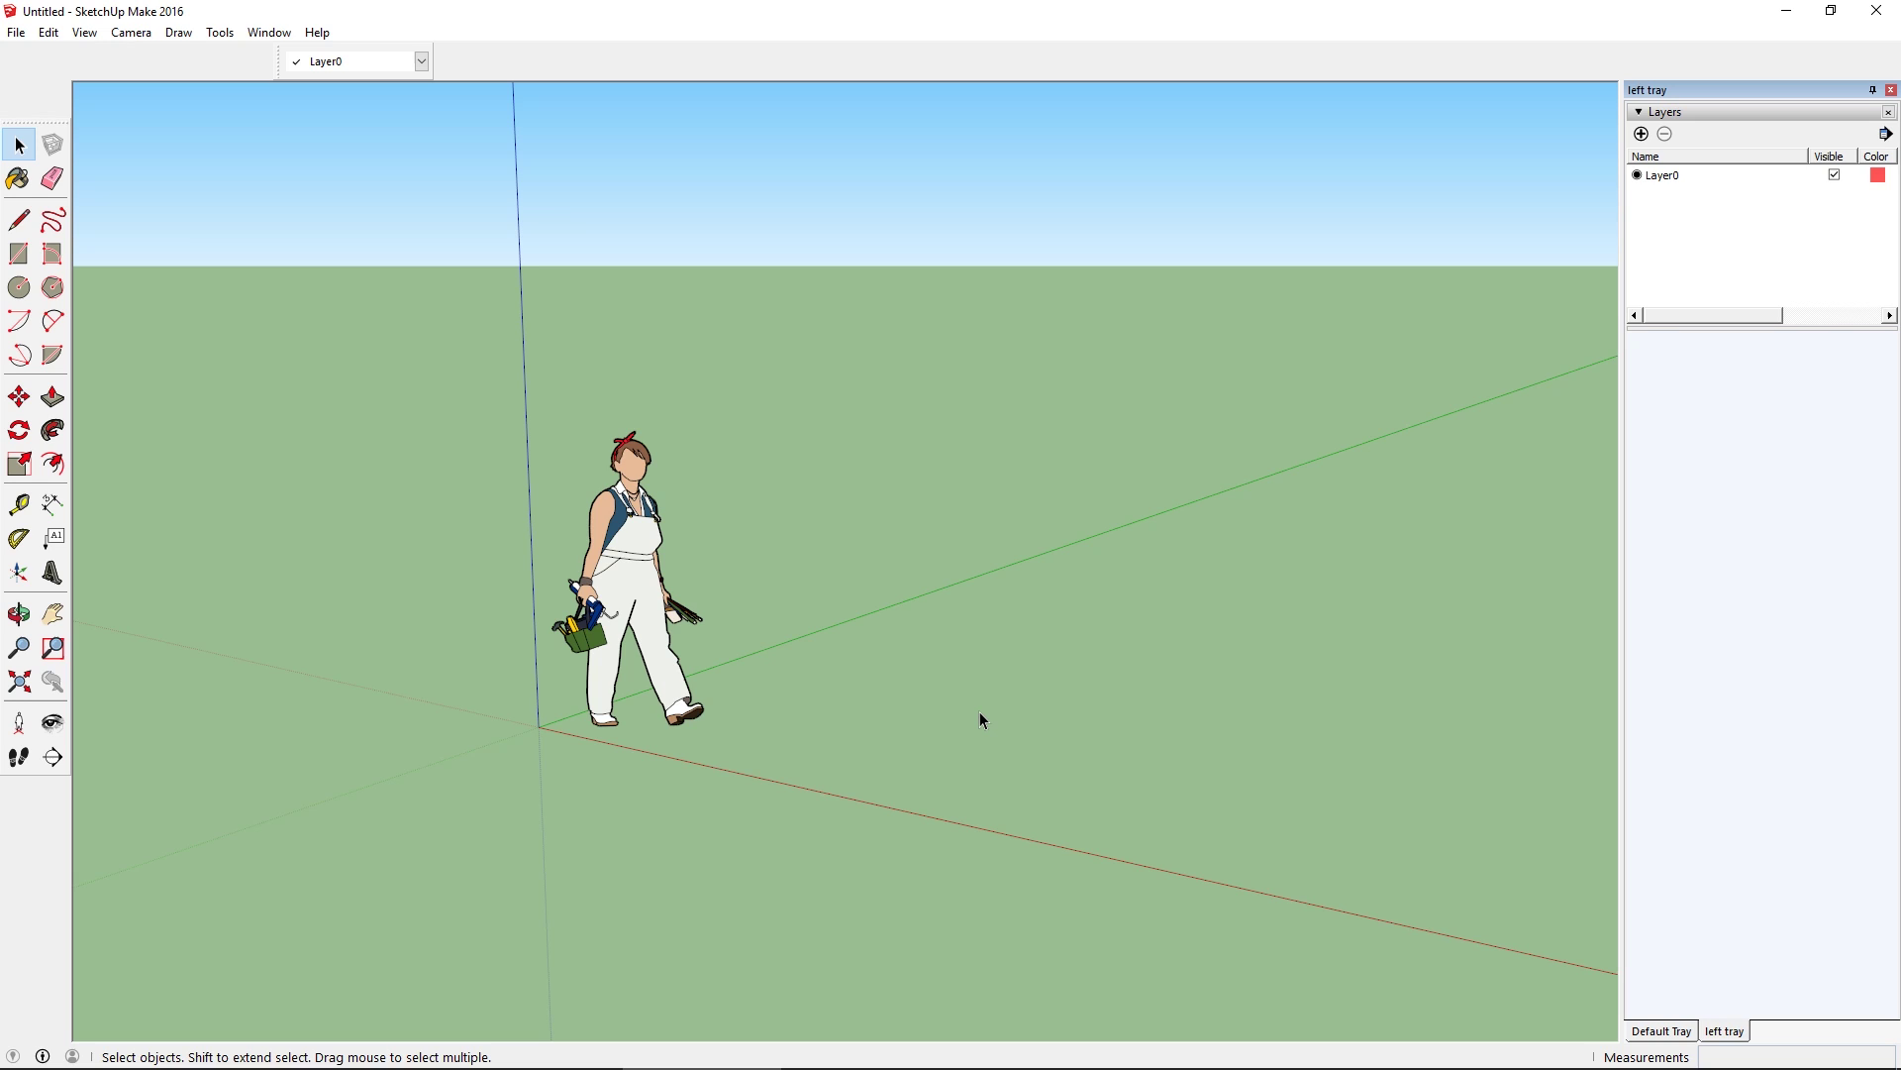
{"action": "left_click", "coordinate": [1644, 111]}
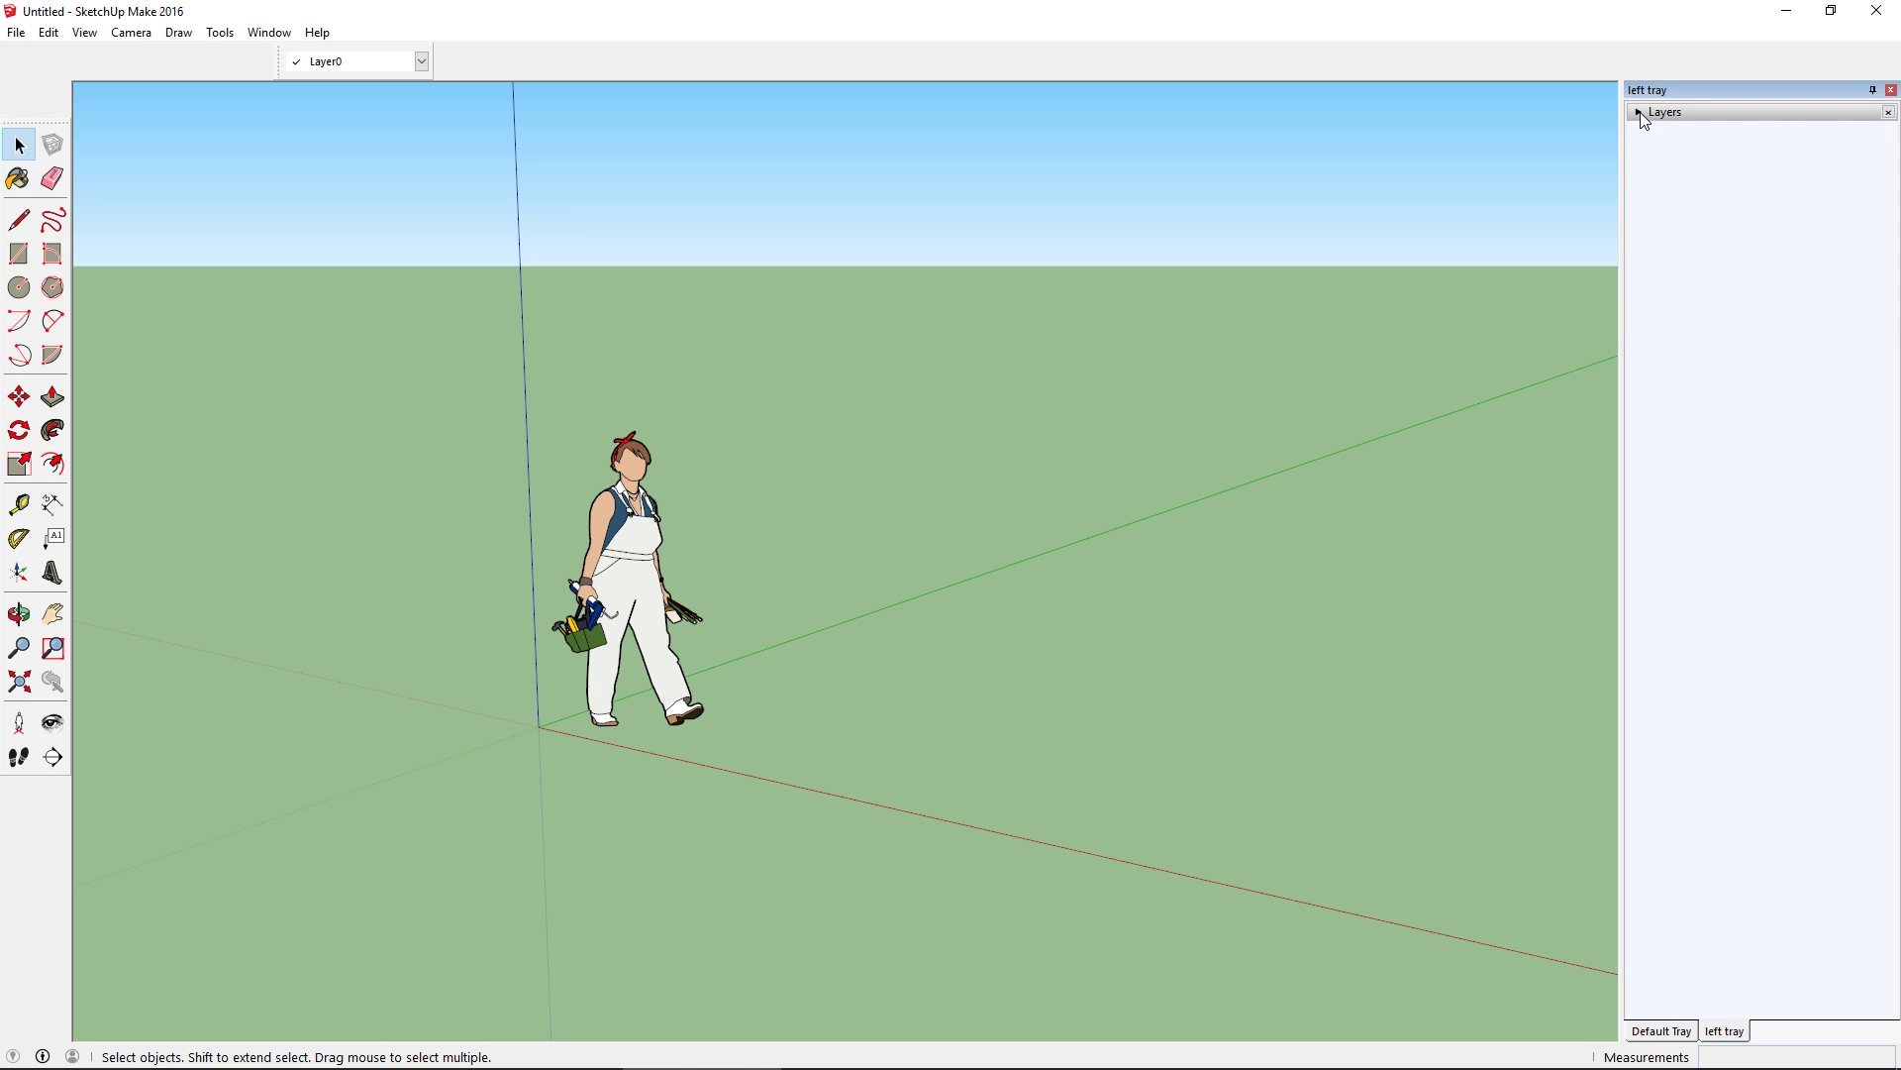
{"action": "left_click", "coordinate": [1639, 114]}
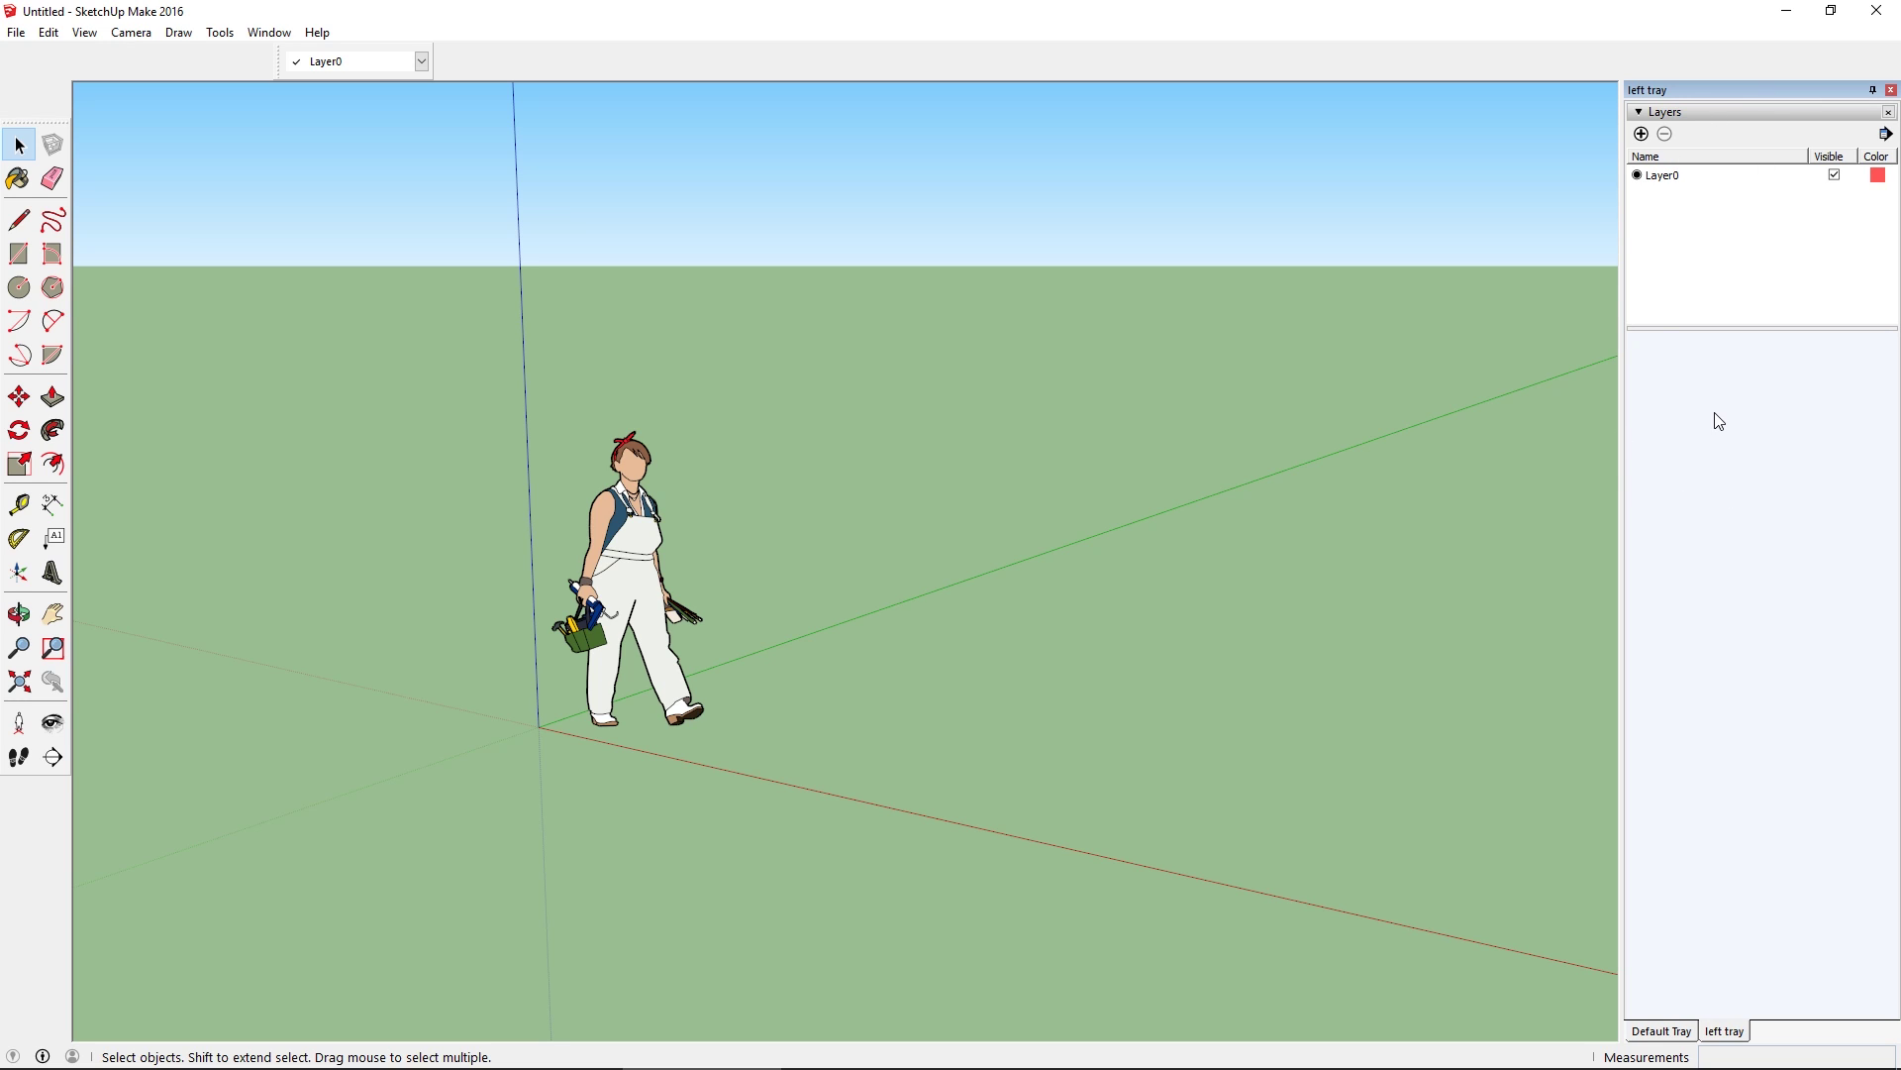
{"action": "left_click", "coordinate": [1683, 1035]}
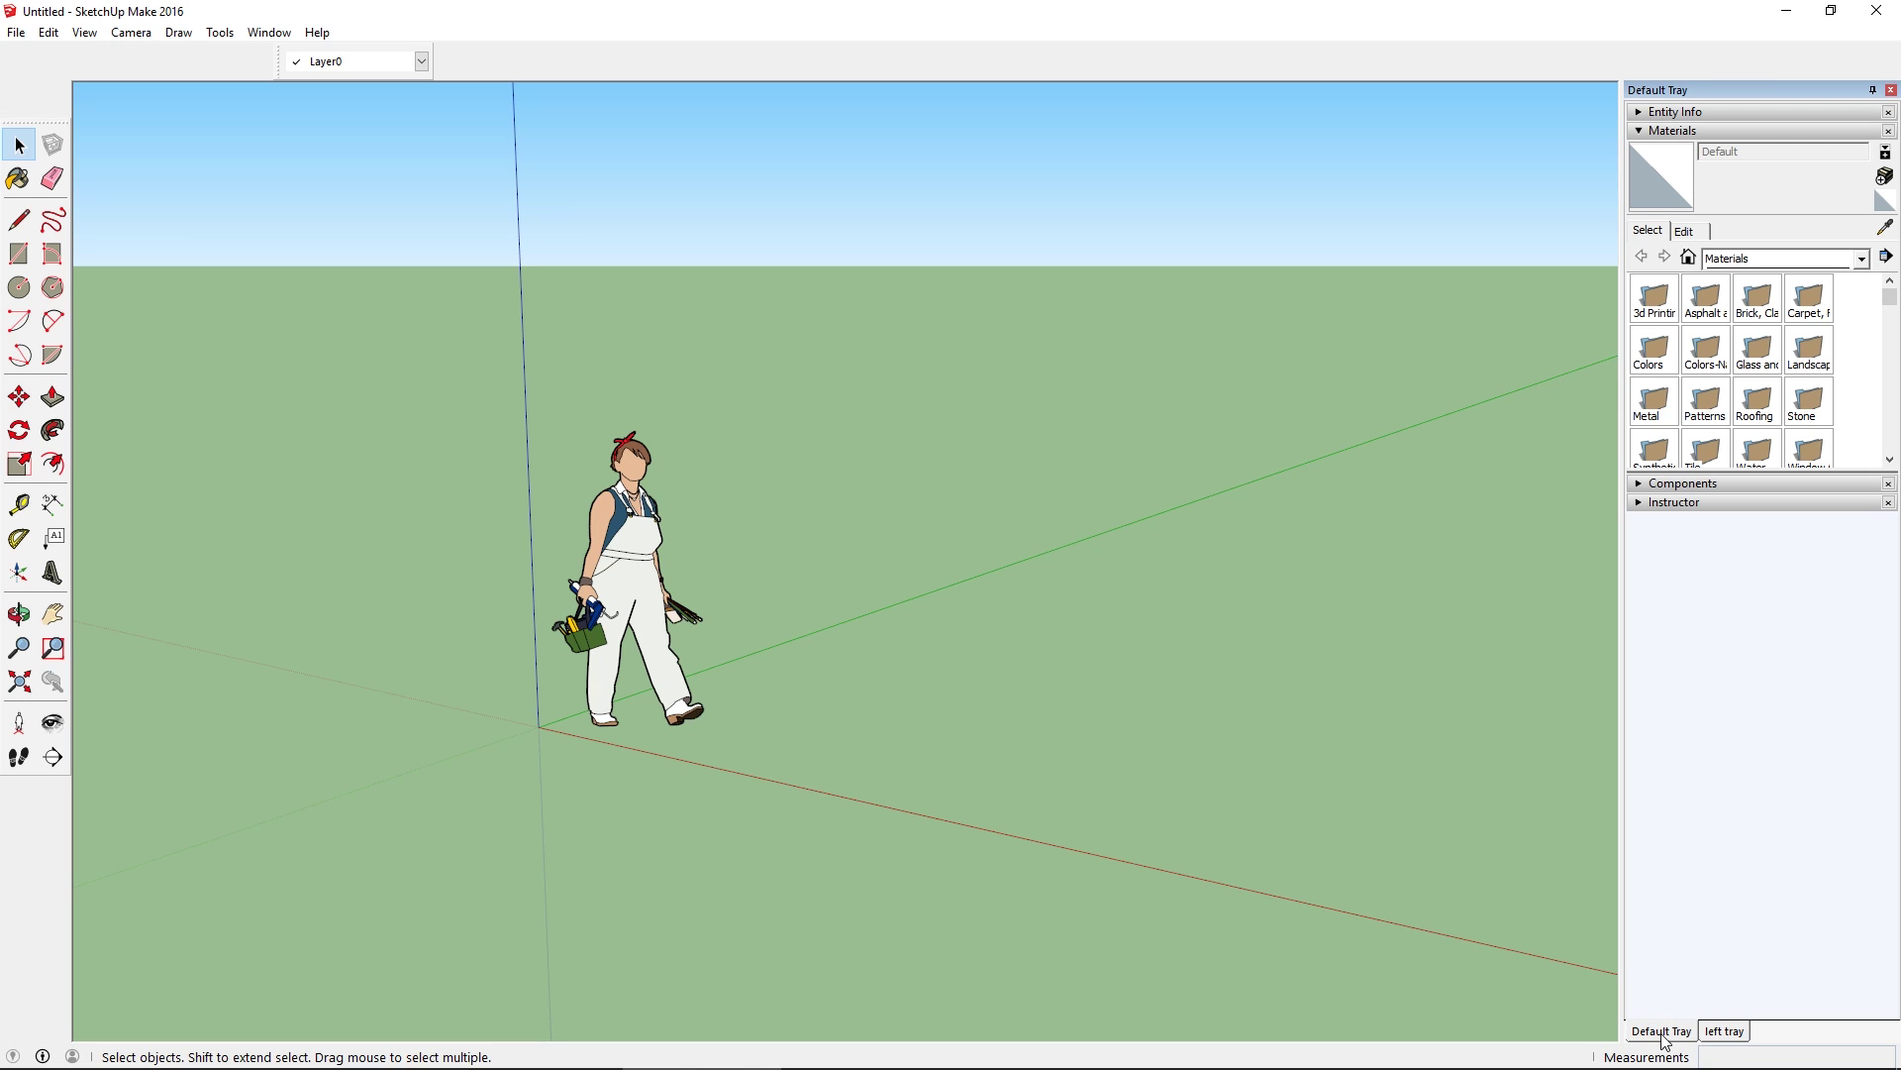
{"action": "left_click", "coordinate": [1729, 1033]}
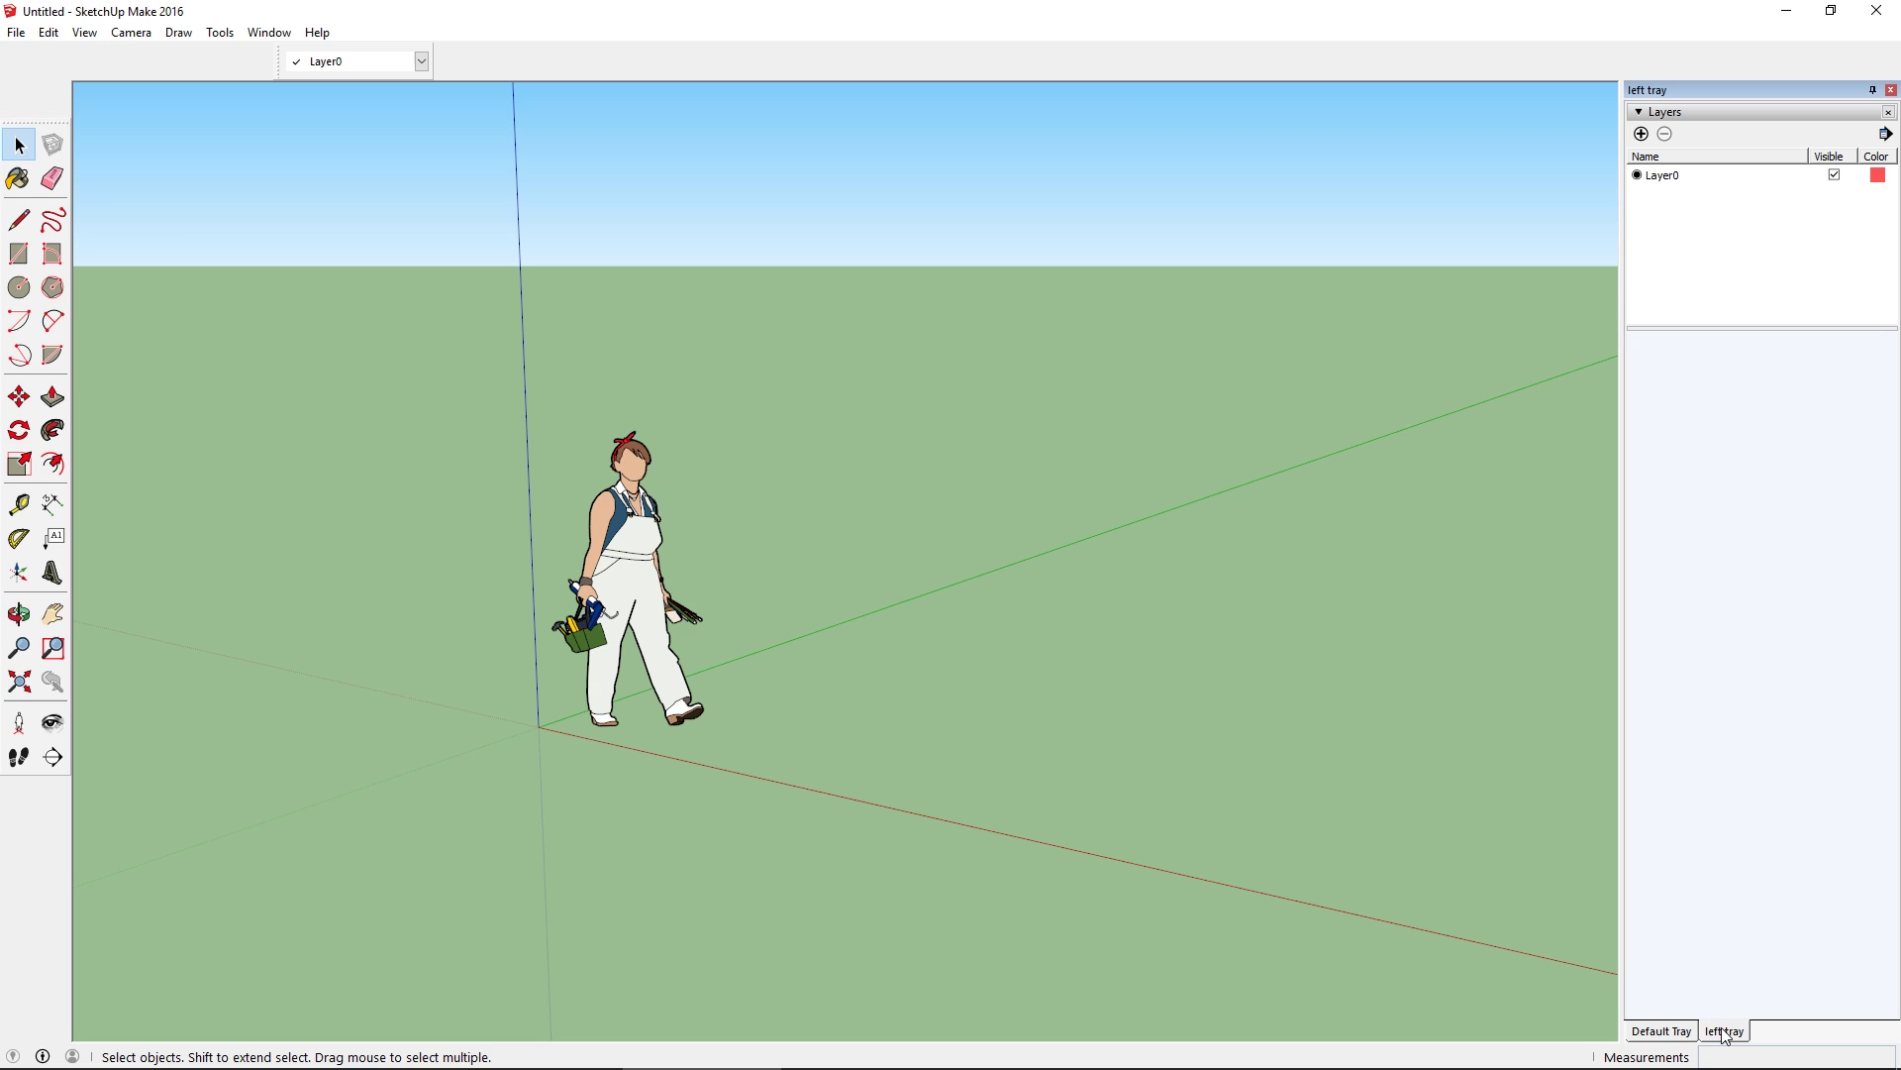
Drag the left tray out of the right dock and dock it on the window's left edge
{"action": "left_click_drag", "start_coordinate": [1724, 1034], "coordinate": [1008, 299]}
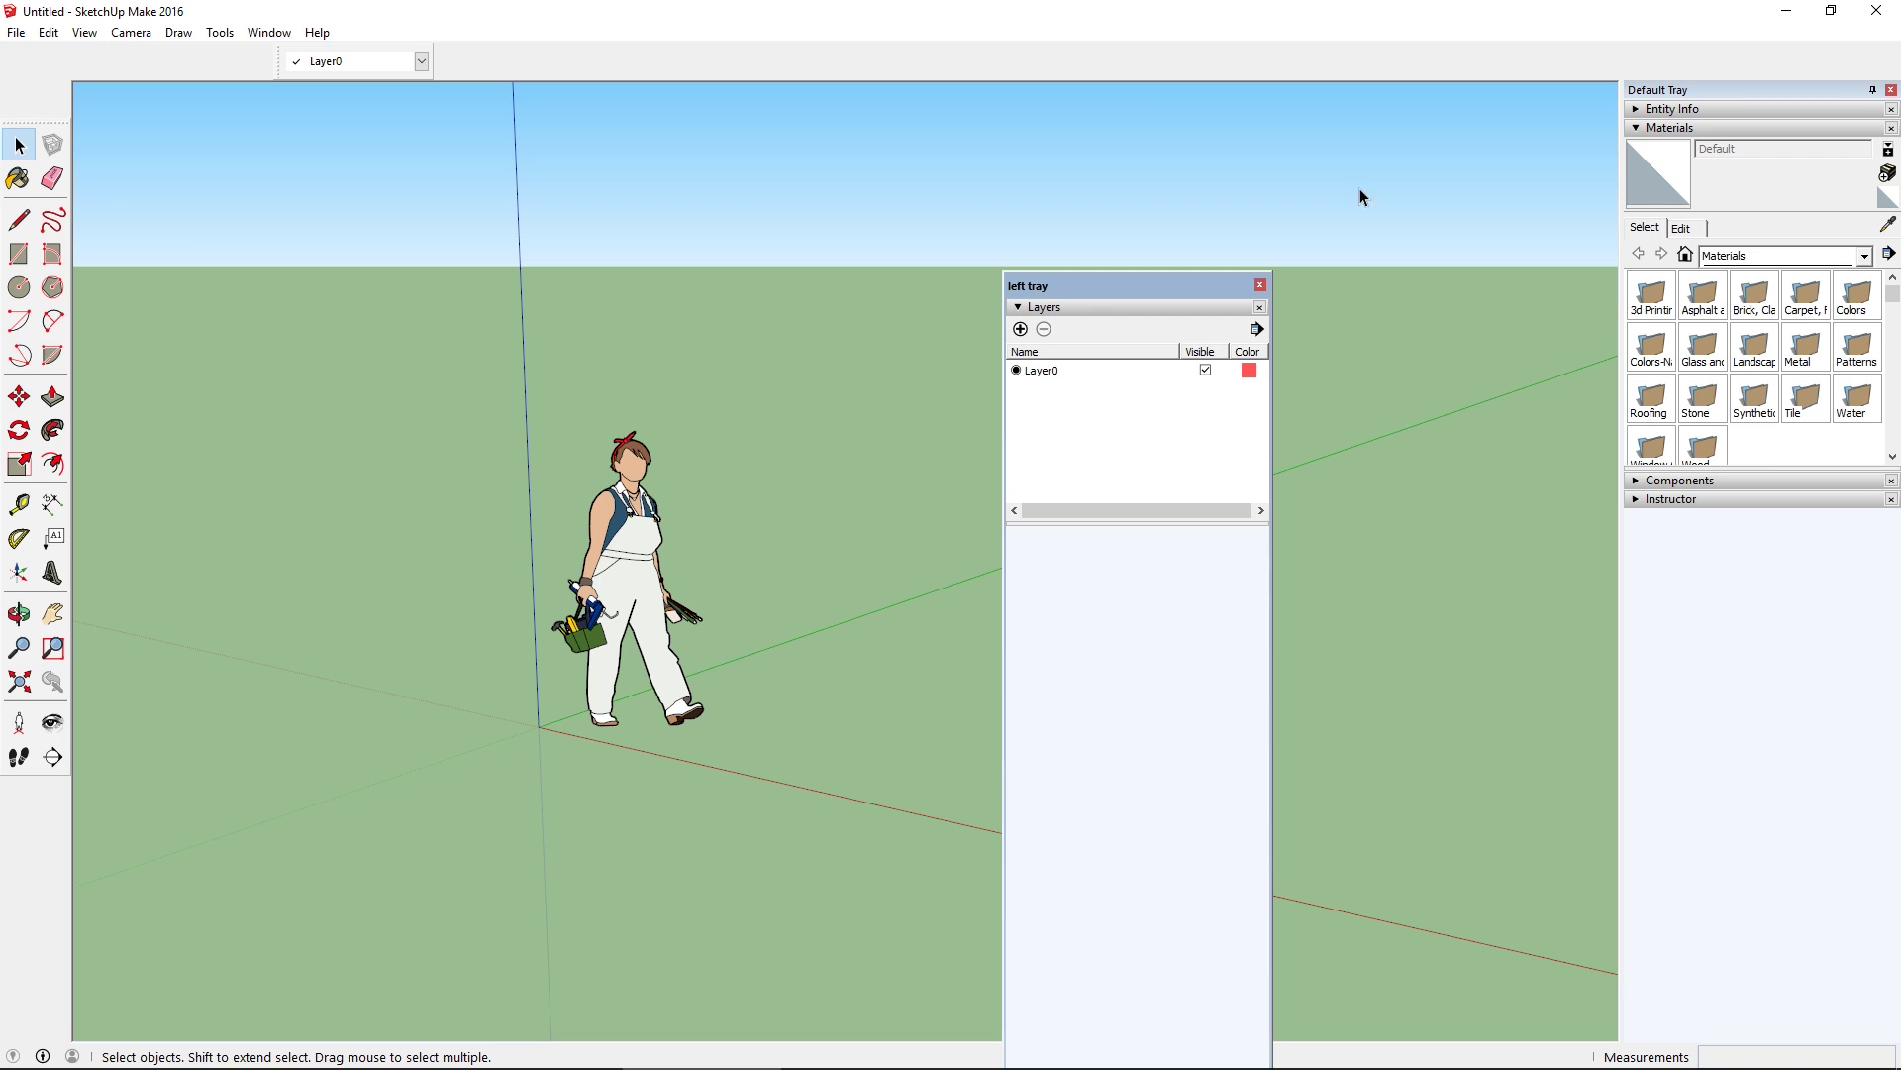
{"action": "left_click_drag", "start_coordinate": [1099, 283], "coordinate": [187, 103]}
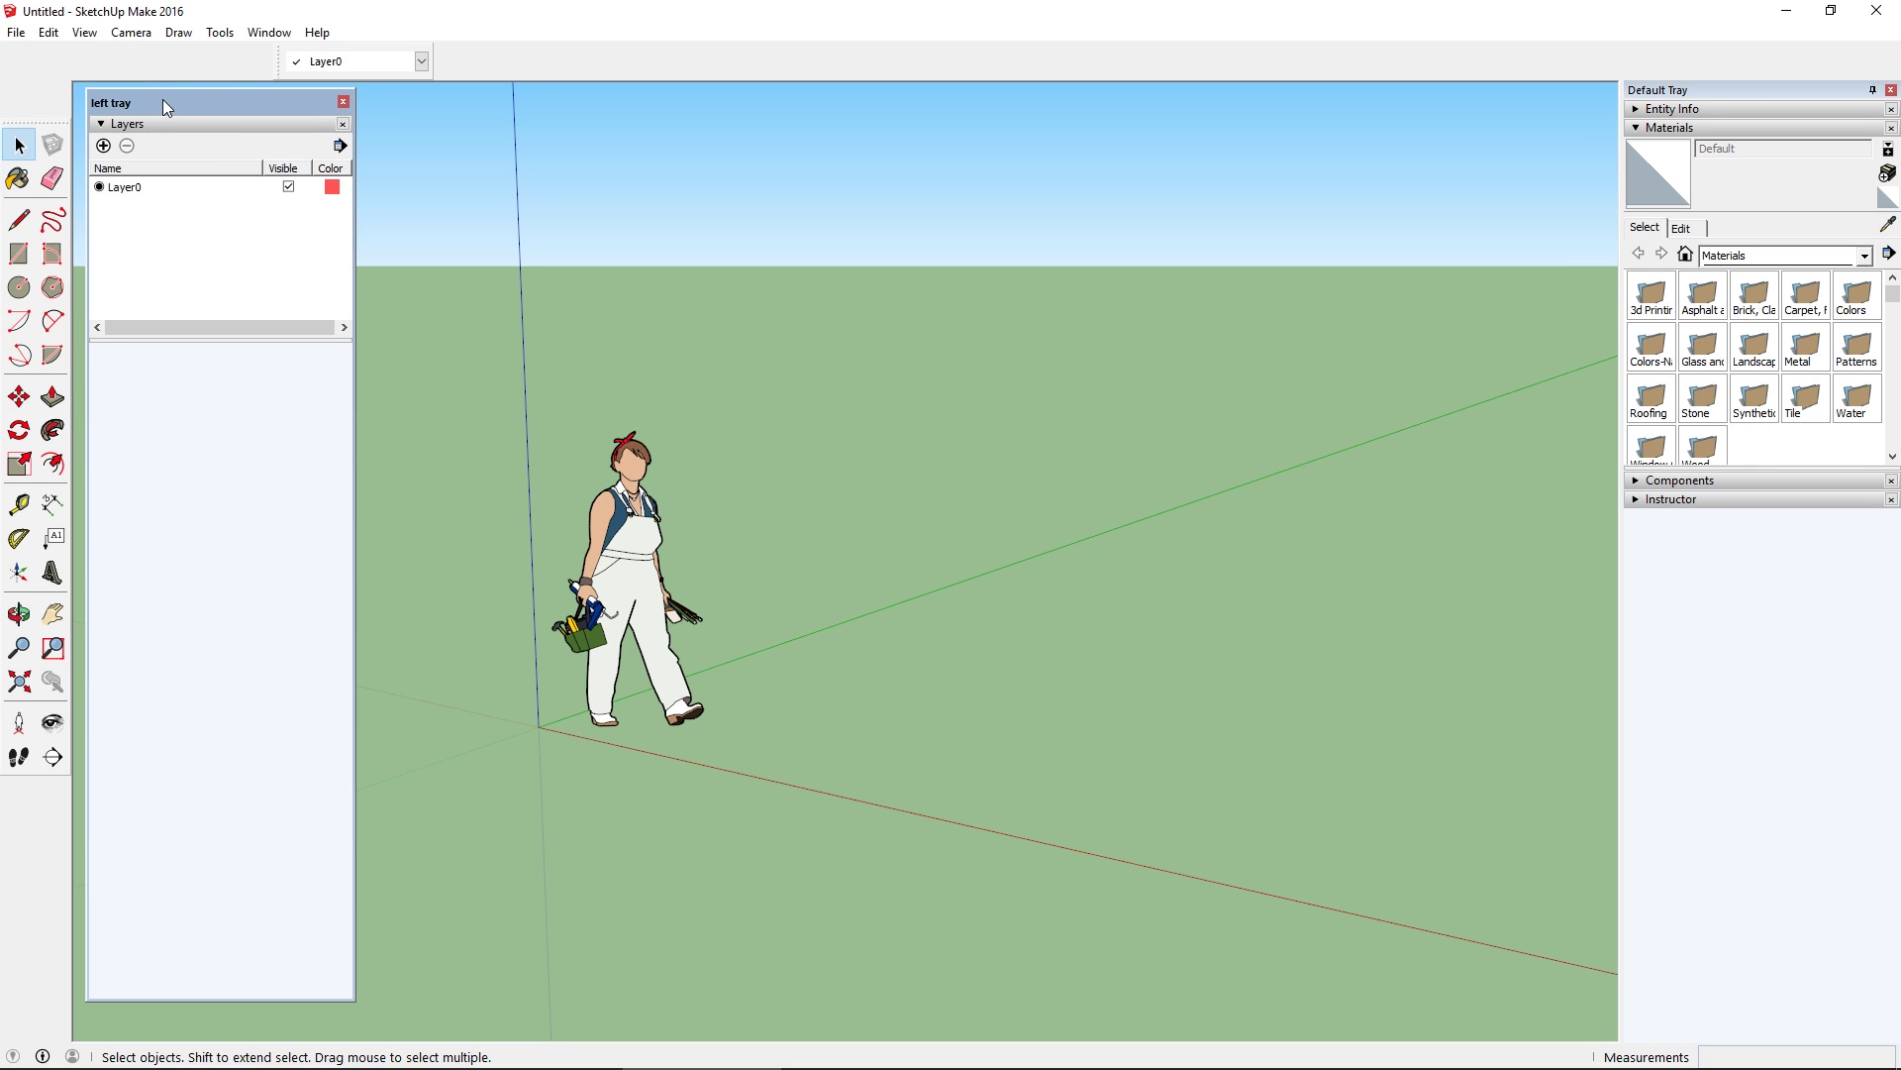
{"action": "left_click_drag", "start_coordinate": [163, 99], "coordinate": [820, 564]}
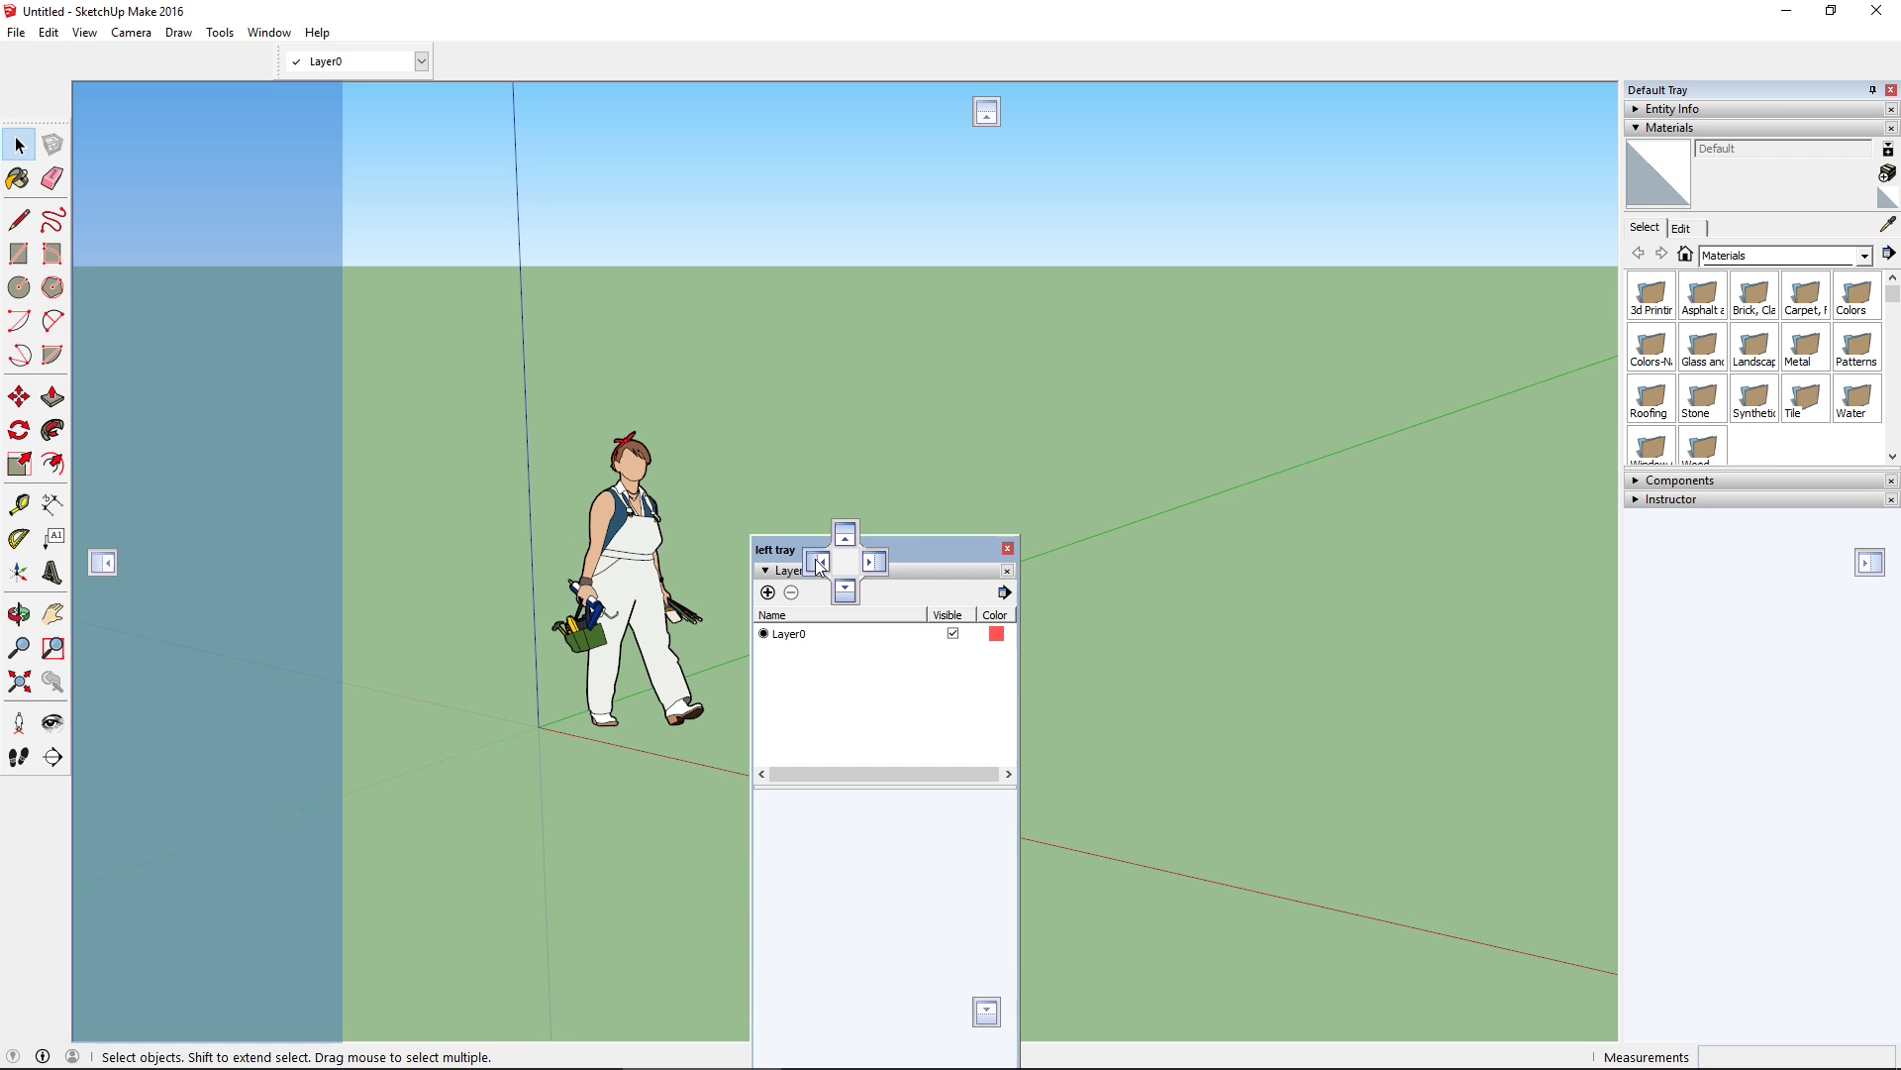
{"action": "left_click_drag", "start_coordinate": [816, 573], "coordinate": [814, 572]}
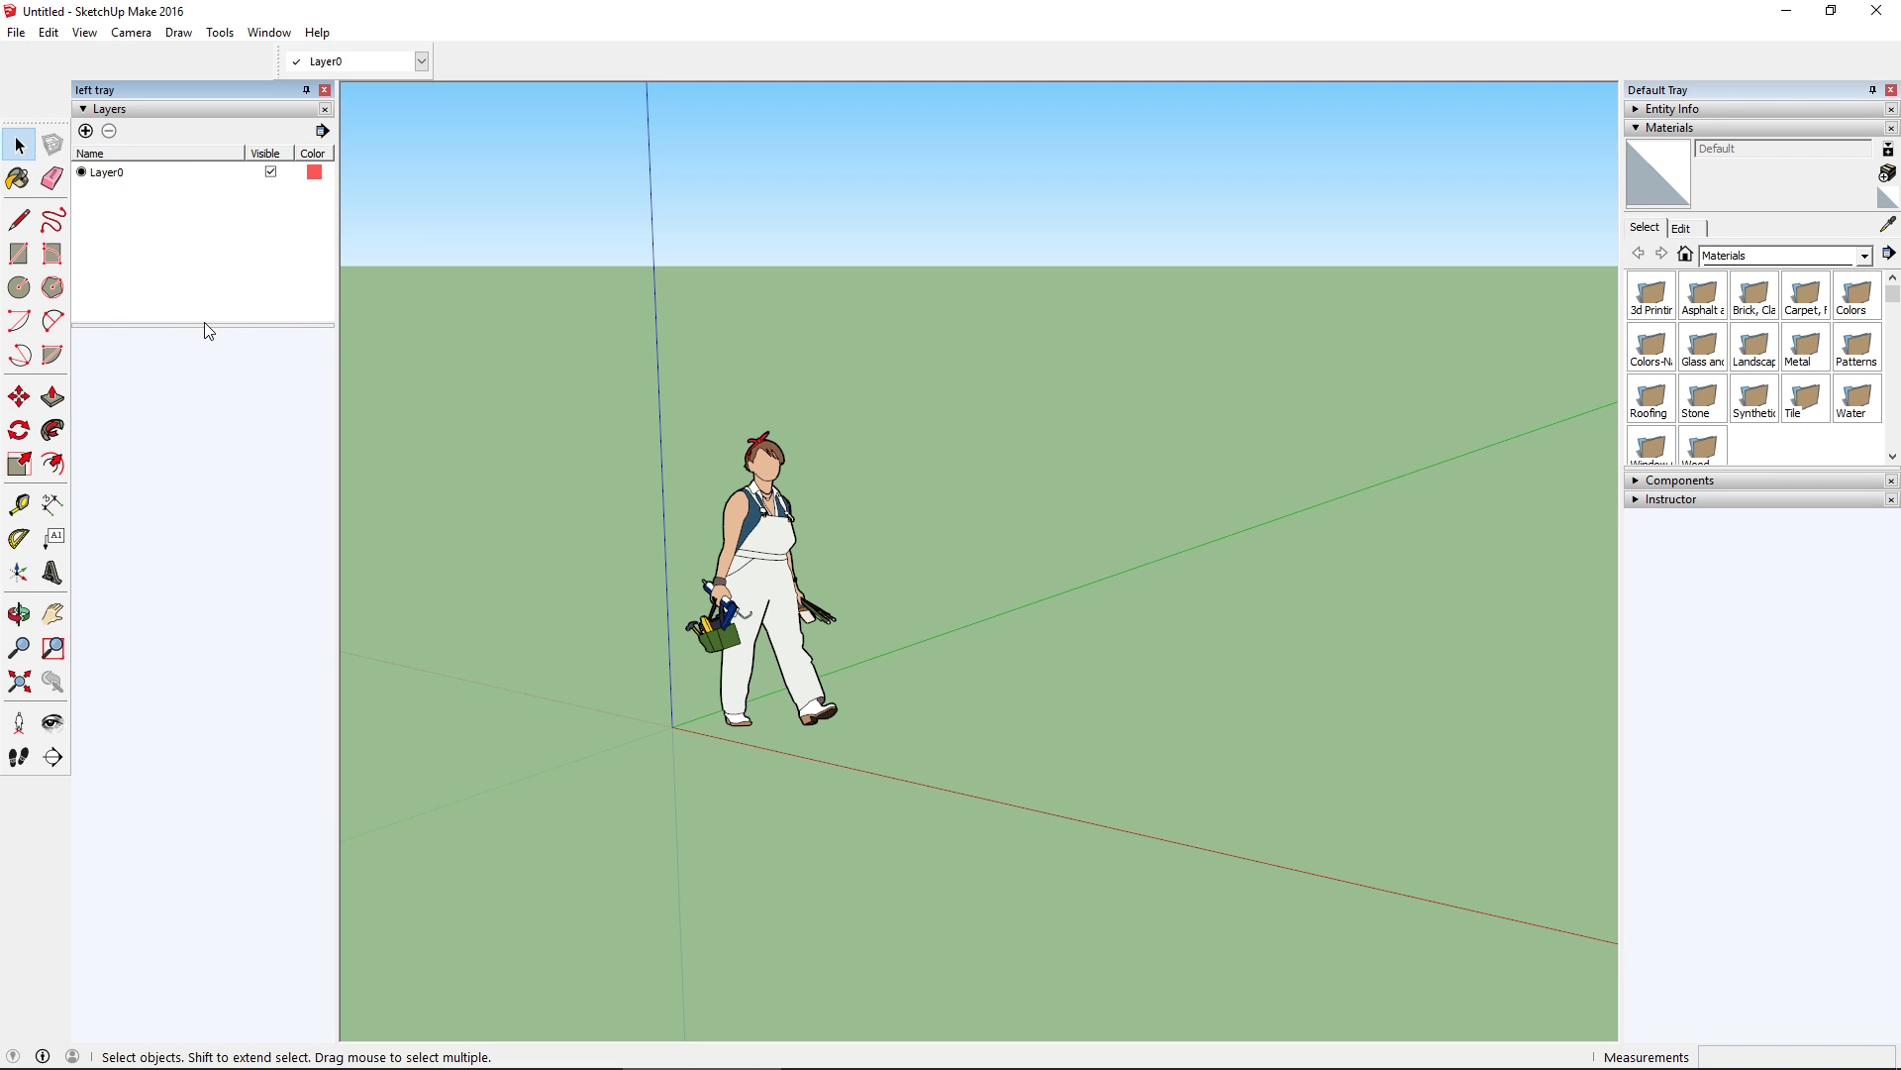
Stretch the Layers panel to near full height, enlarge Materials, and briefly expand Entity Info and Components
{"action": "left_click_drag", "start_coordinate": [207, 328], "coordinate": [253, 1026]}
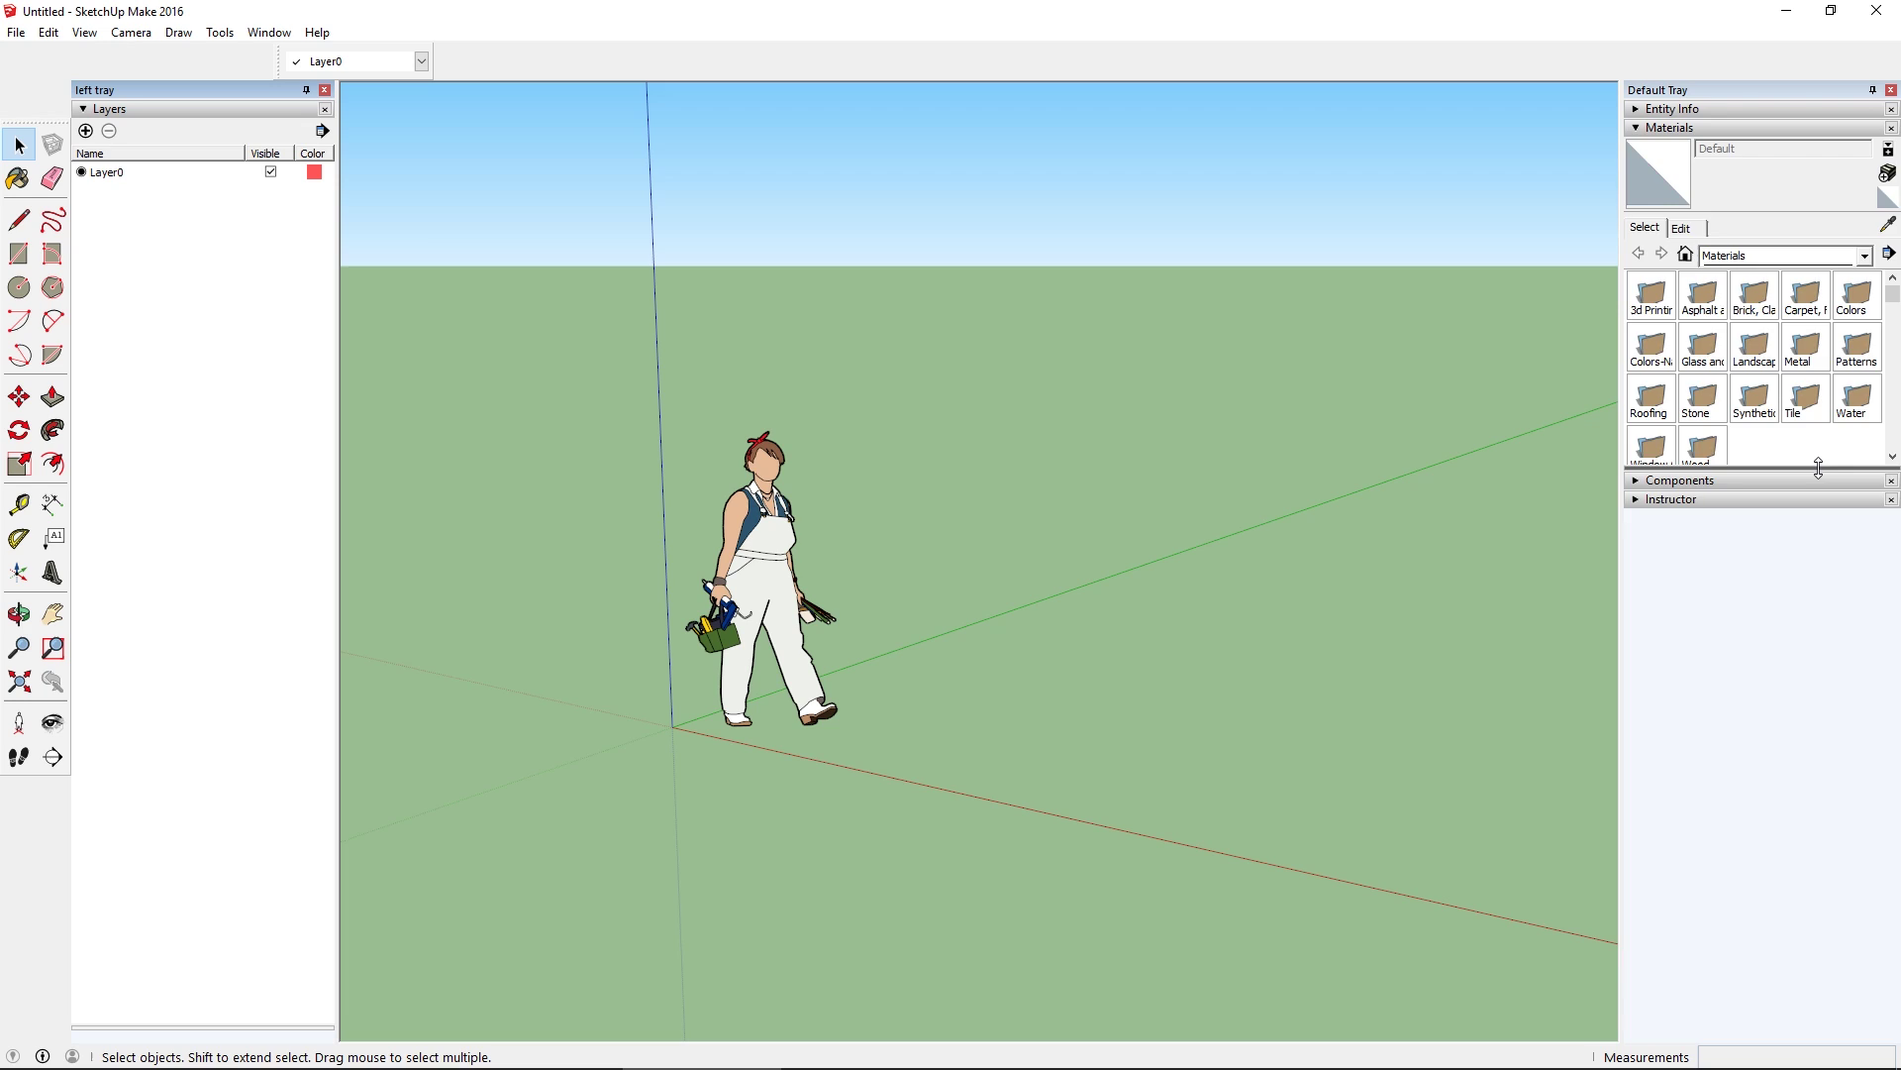
{"action": "left_click_drag", "start_coordinate": [1819, 472], "coordinate": [1816, 668]}
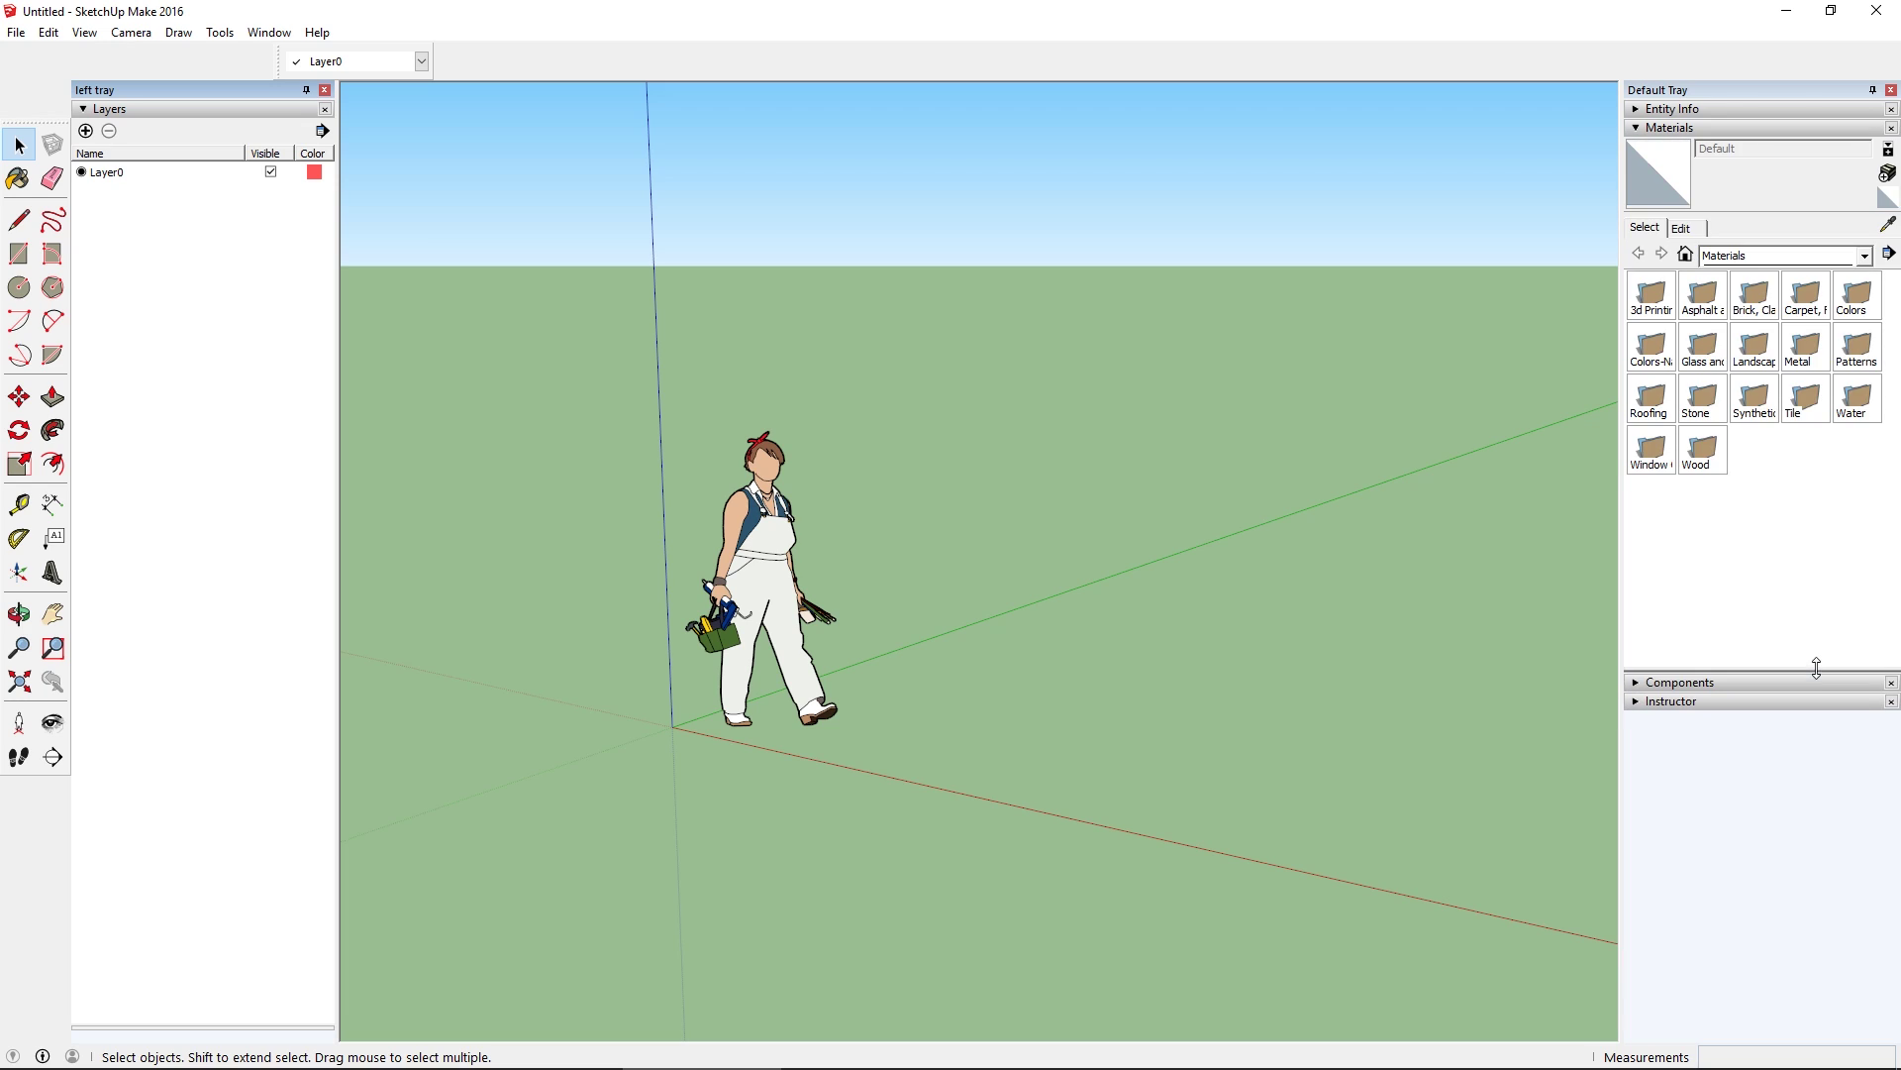
{"action": "left_click", "coordinate": [1629, 110]}
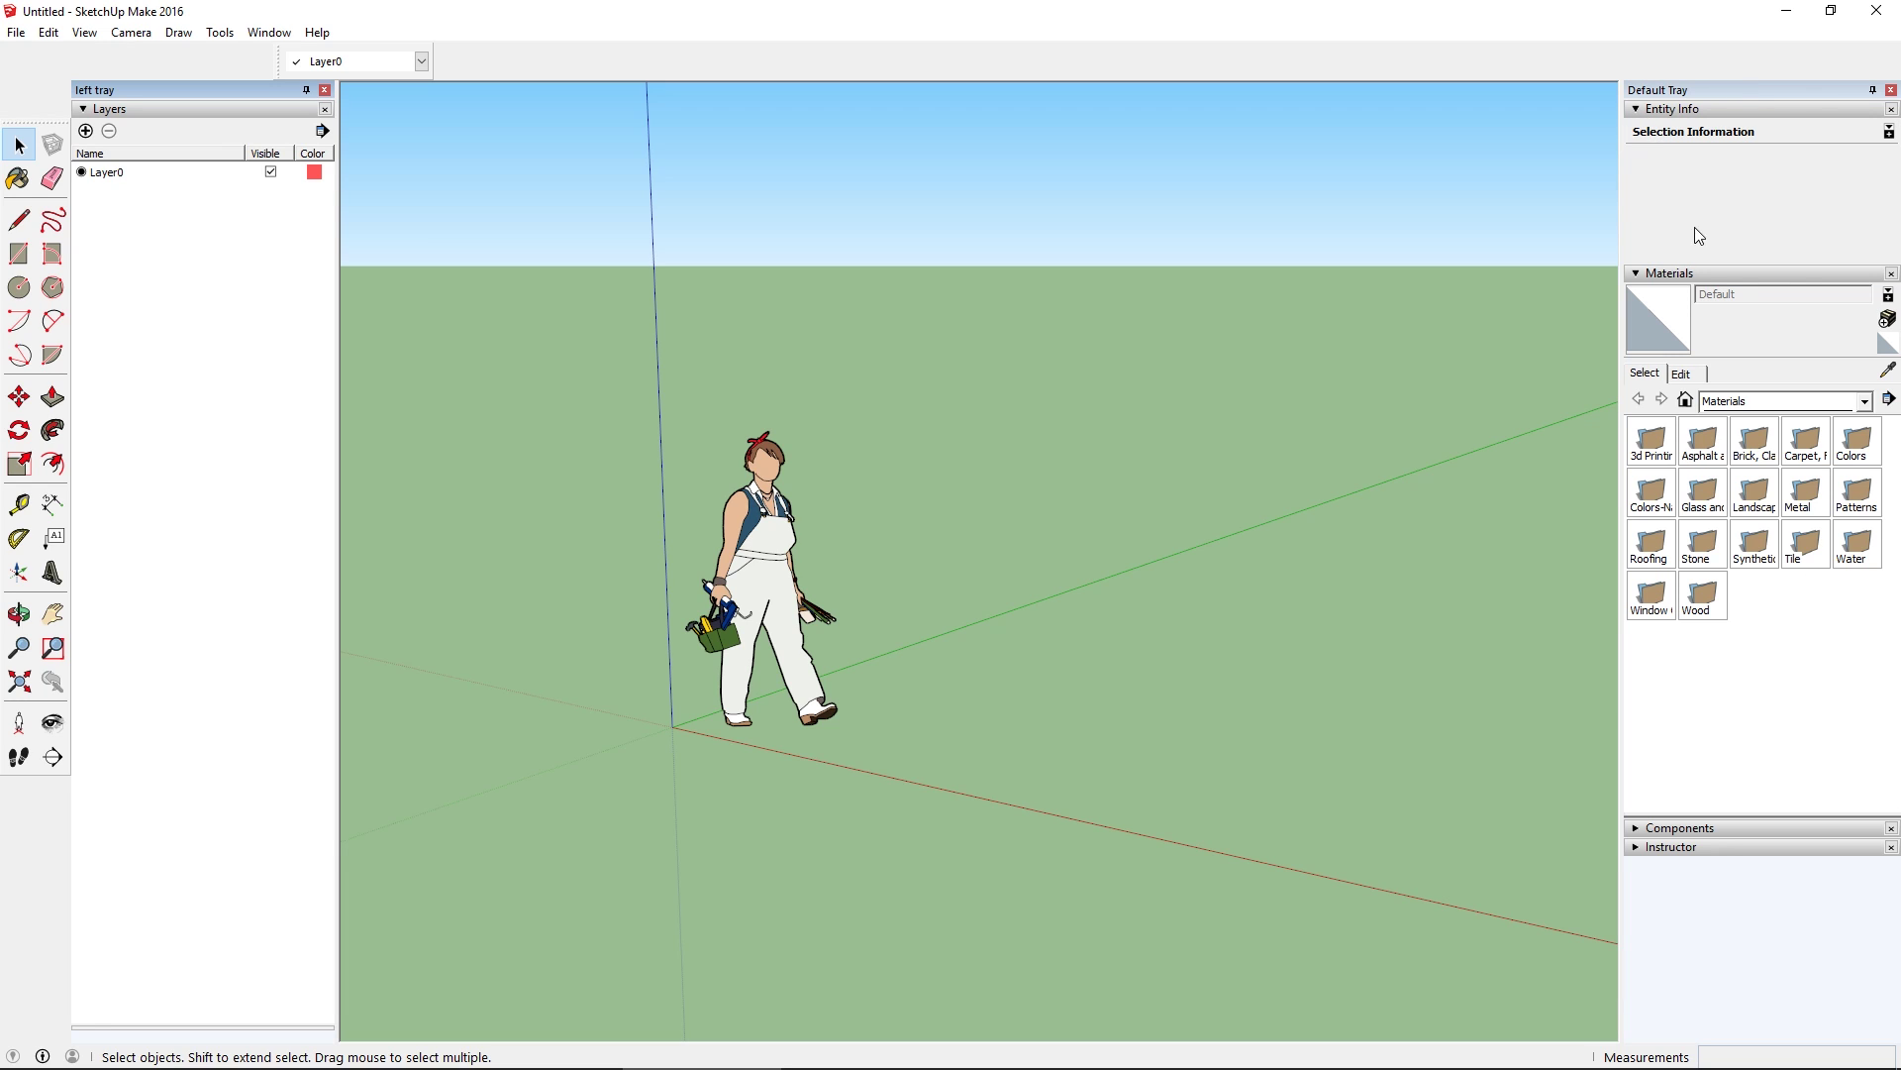
{"action": "left_click", "coordinate": [1636, 110]}
{"action": "left_click", "coordinate": [1643, 684]}
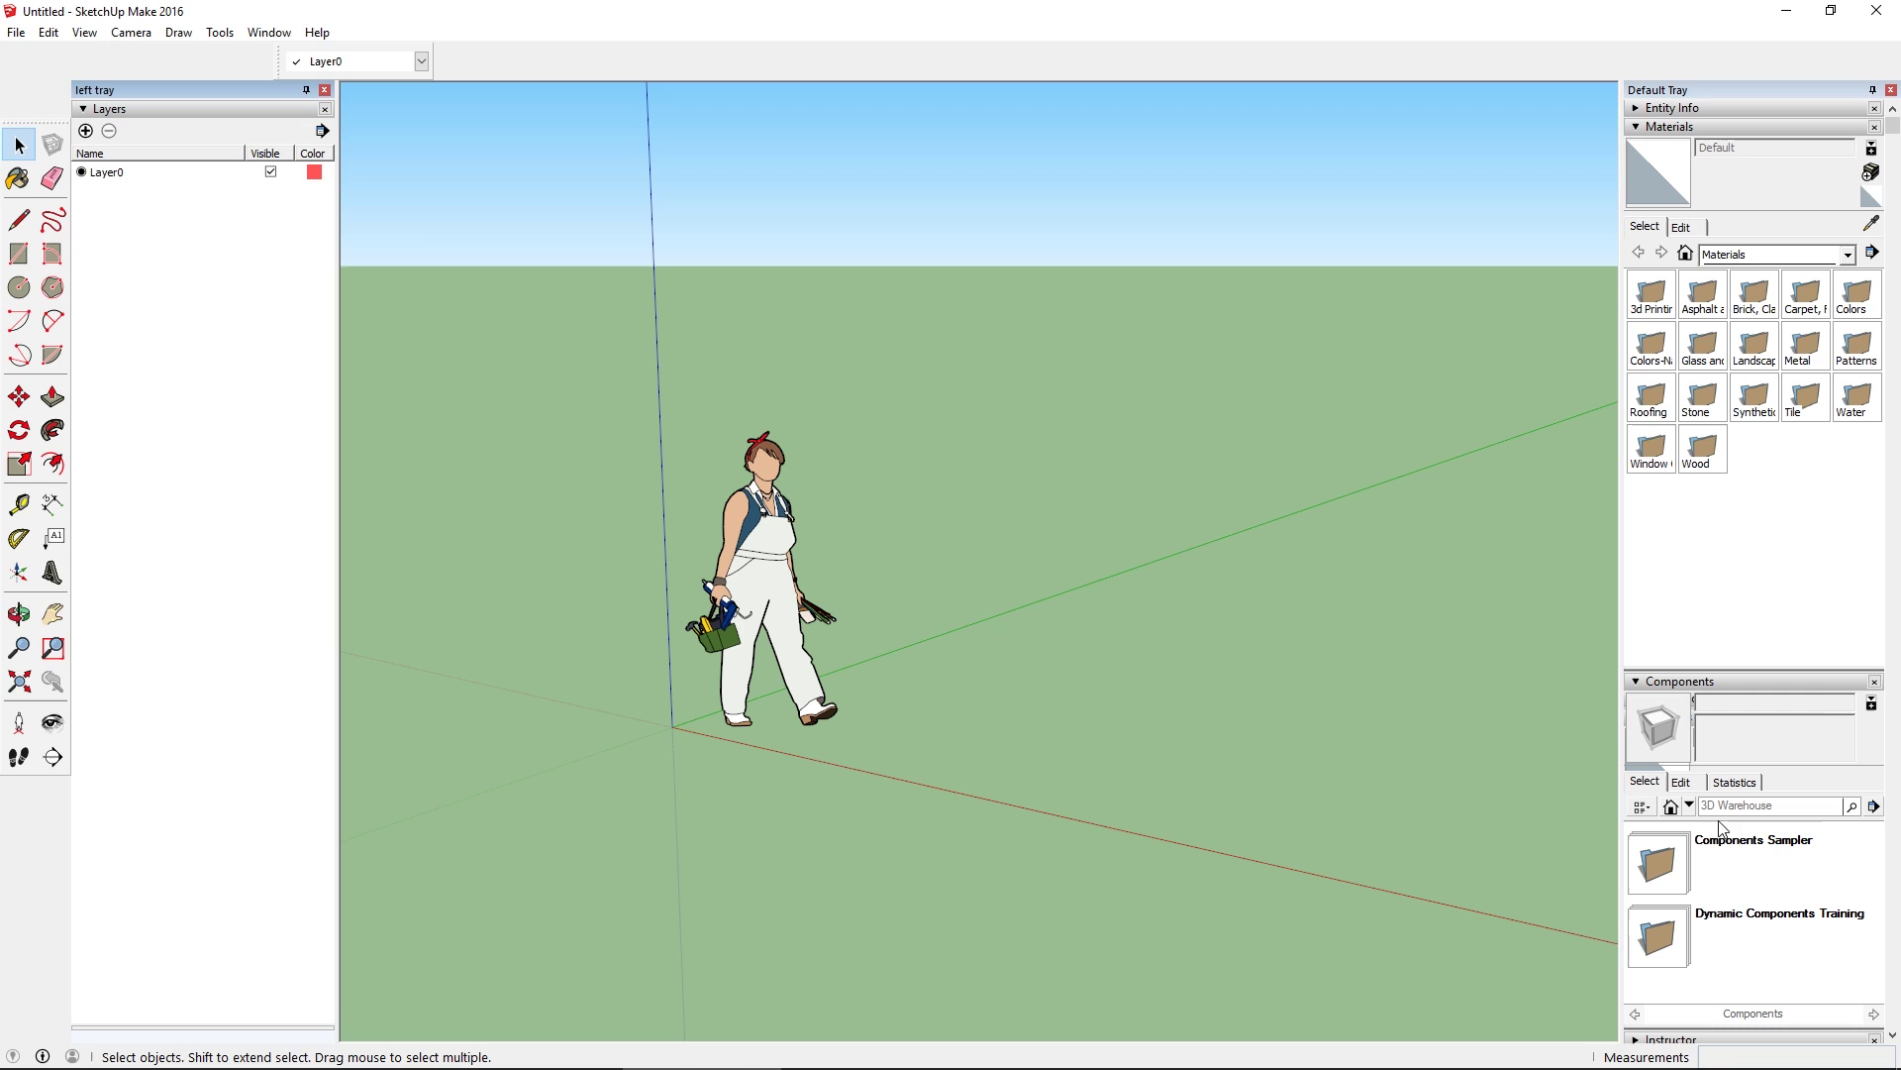
{"action": "left_click", "coordinate": [1642, 684]}
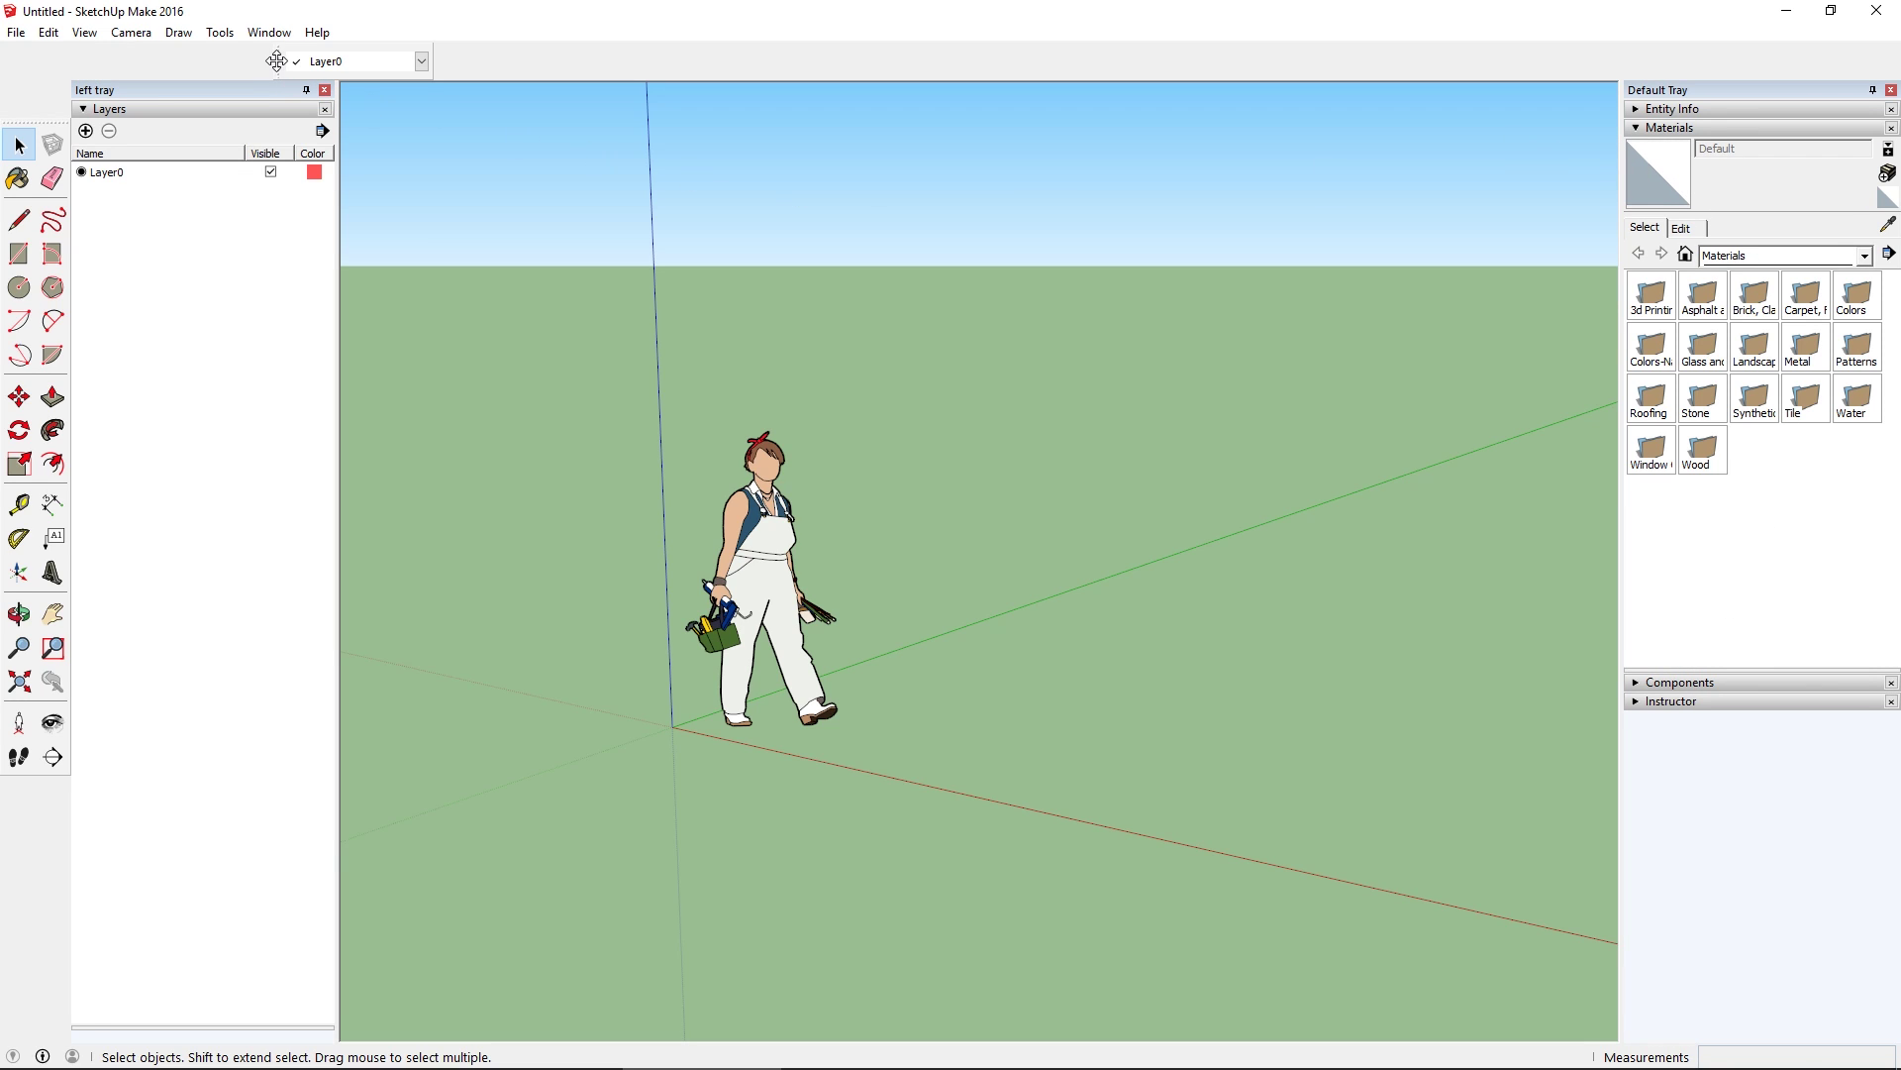
Detach the layer picker into a floating window and lengthen the Materials and Layers panes
{"action": "left_click_drag", "start_coordinate": [276, 62], "coordinate": [1557, 59]}
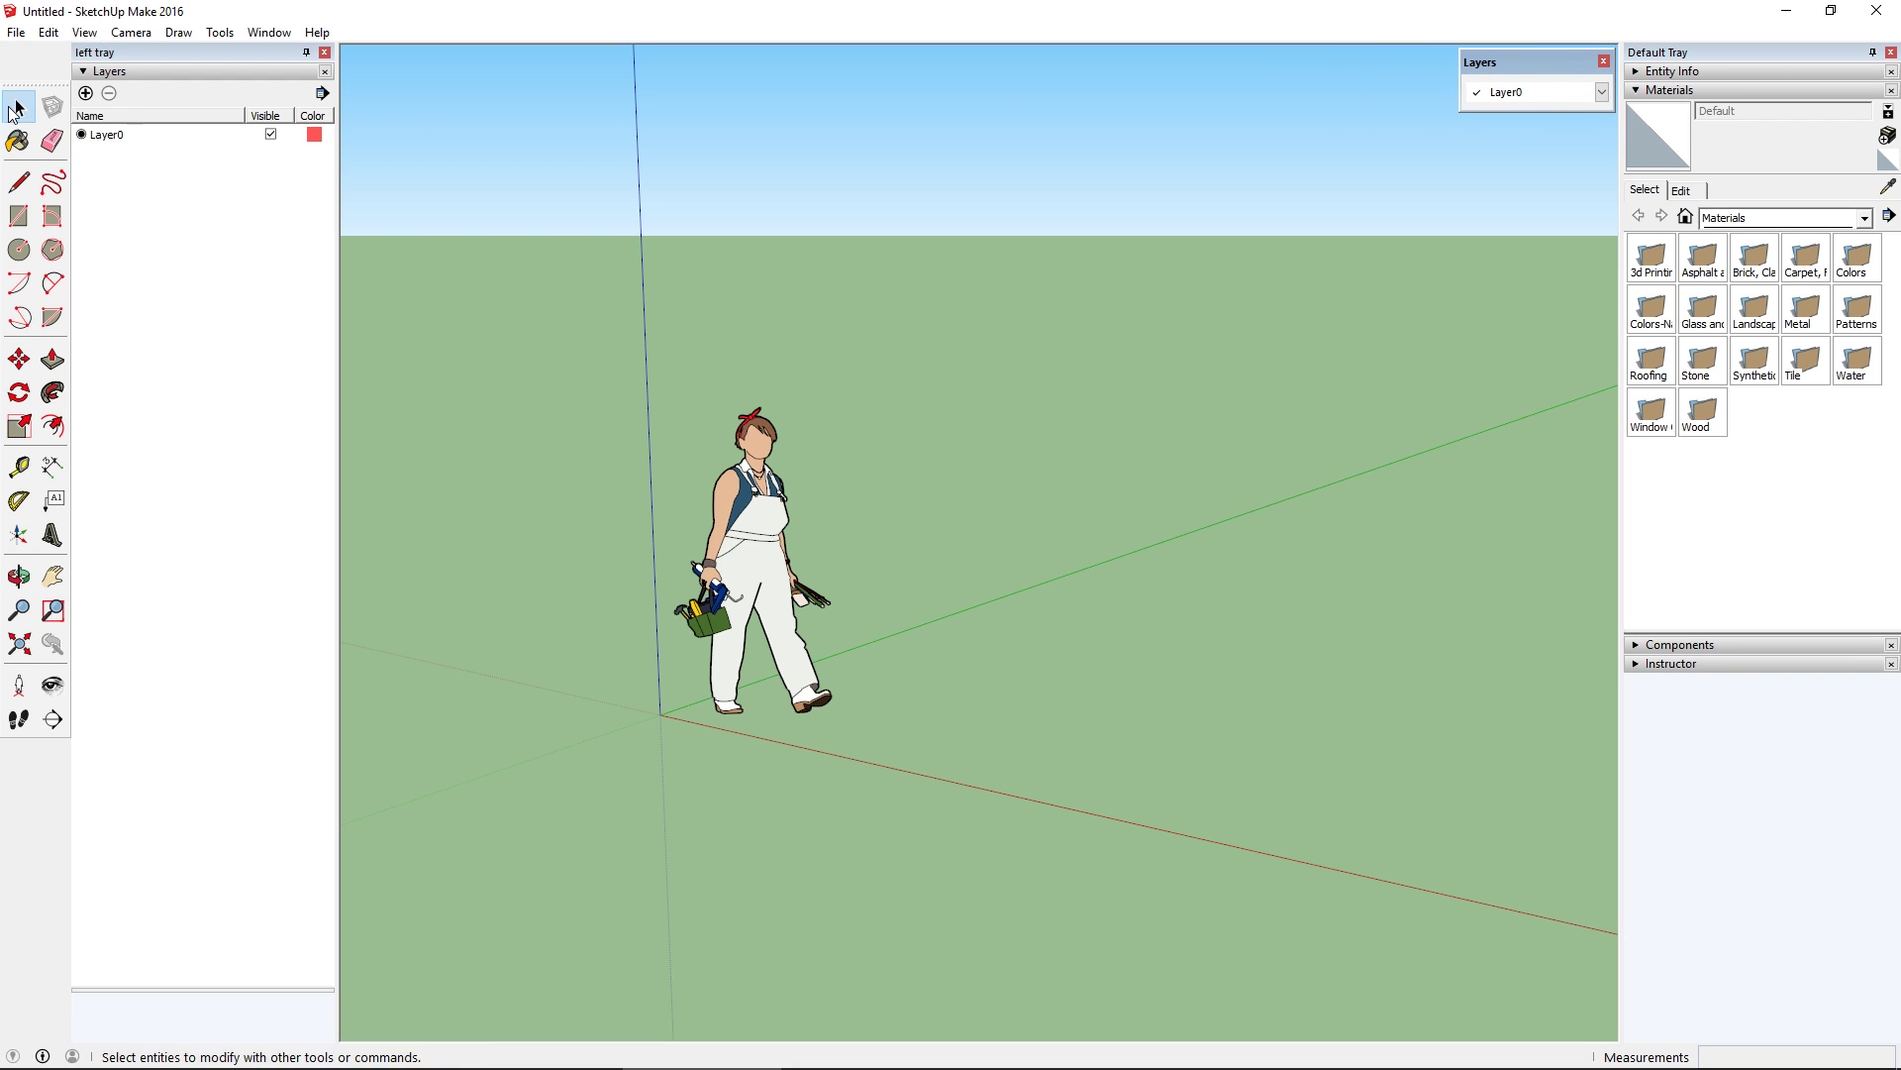
{"action": "left_click", "coordinate": [18, 106]}
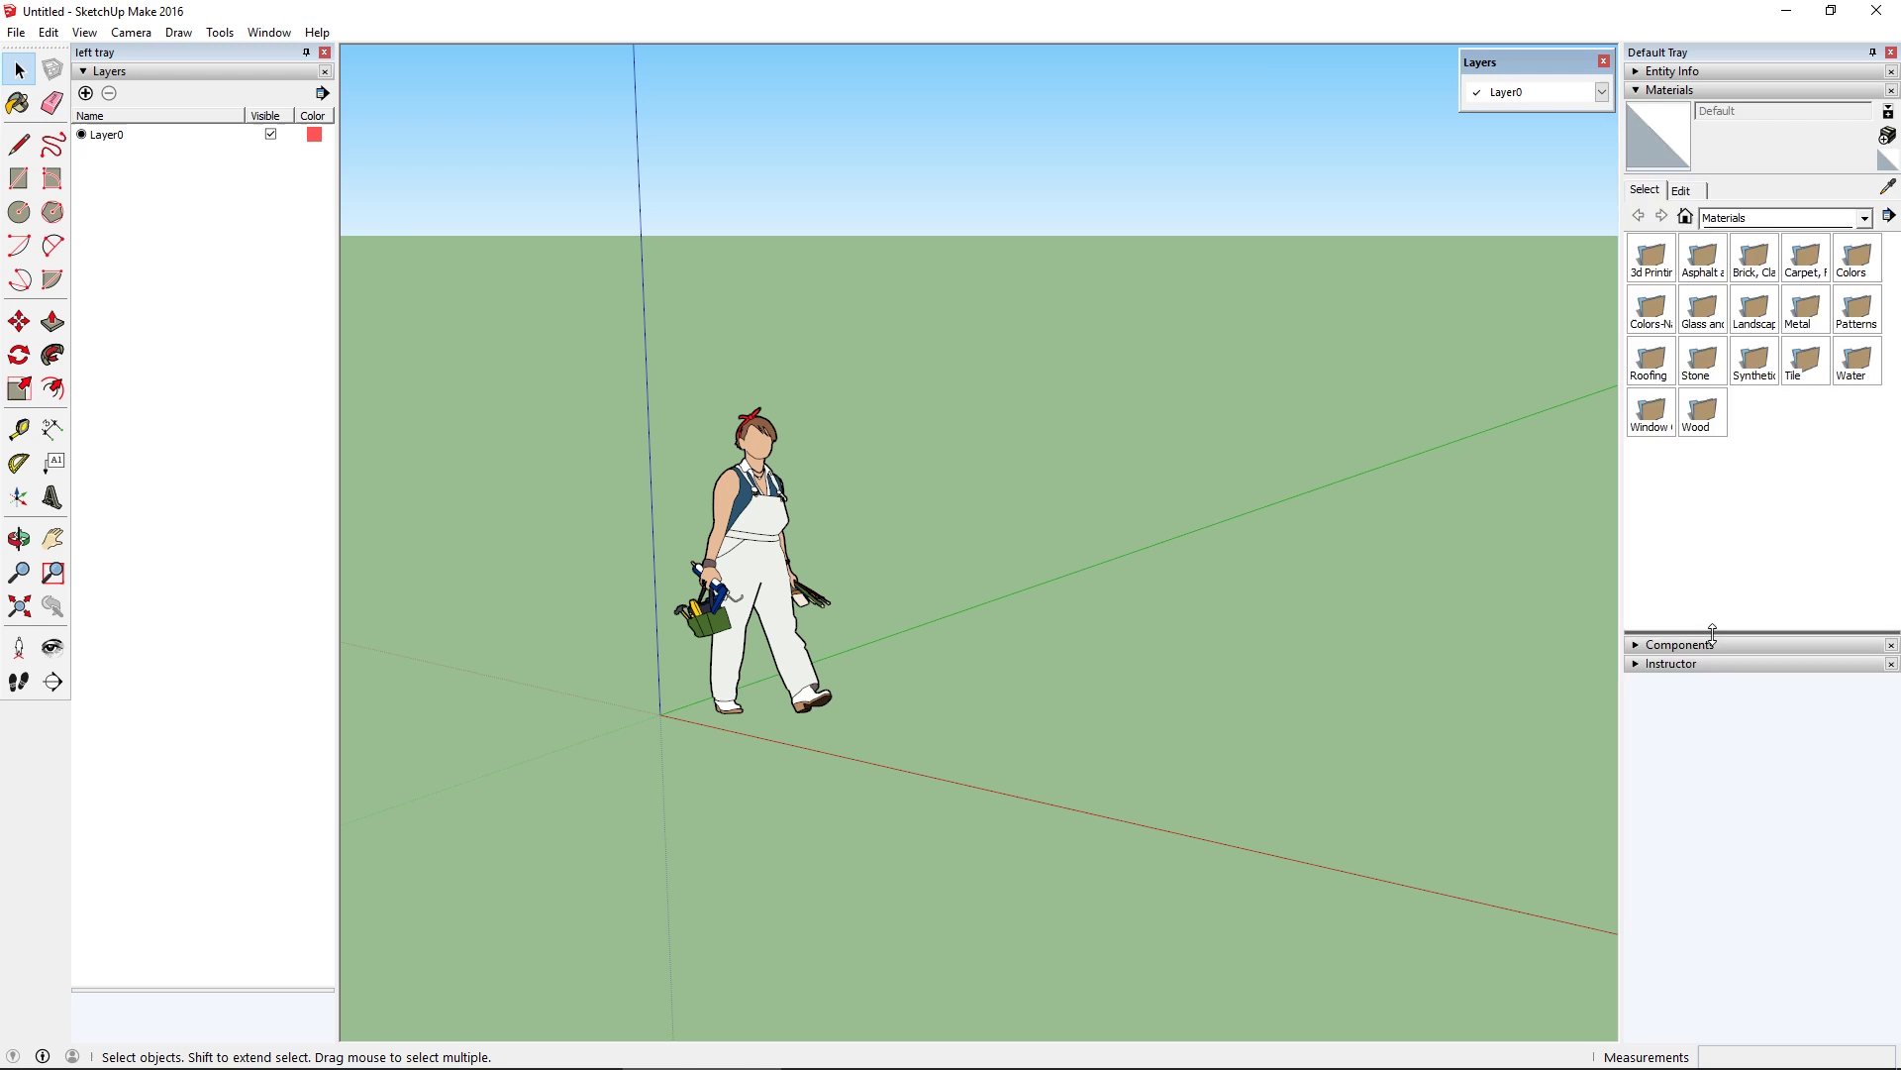
{"action": "left_click_drag", "start_coordinate": [1712, 631], "coordinate": [1735, 871]}
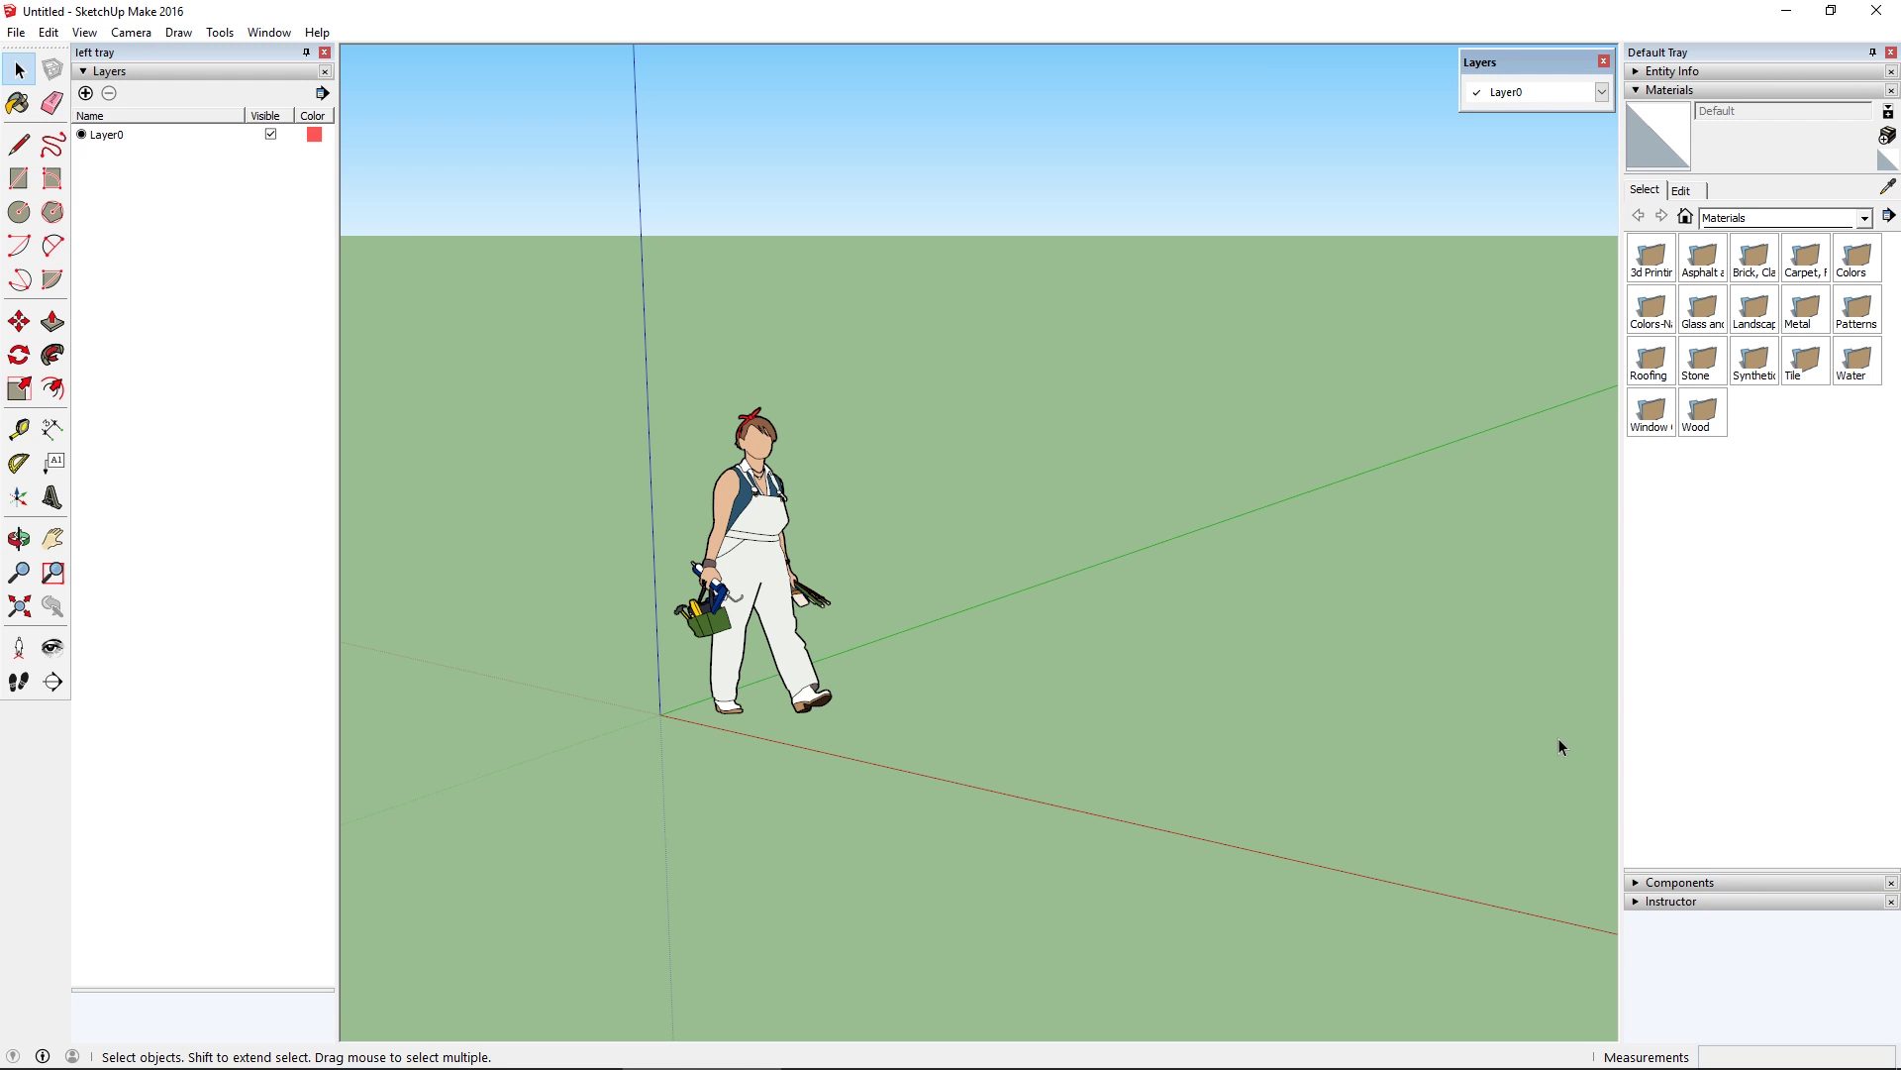
{"action": "left_click_drag", "start_coordinate": [306, 988], "coordinate": [306, 1026]}
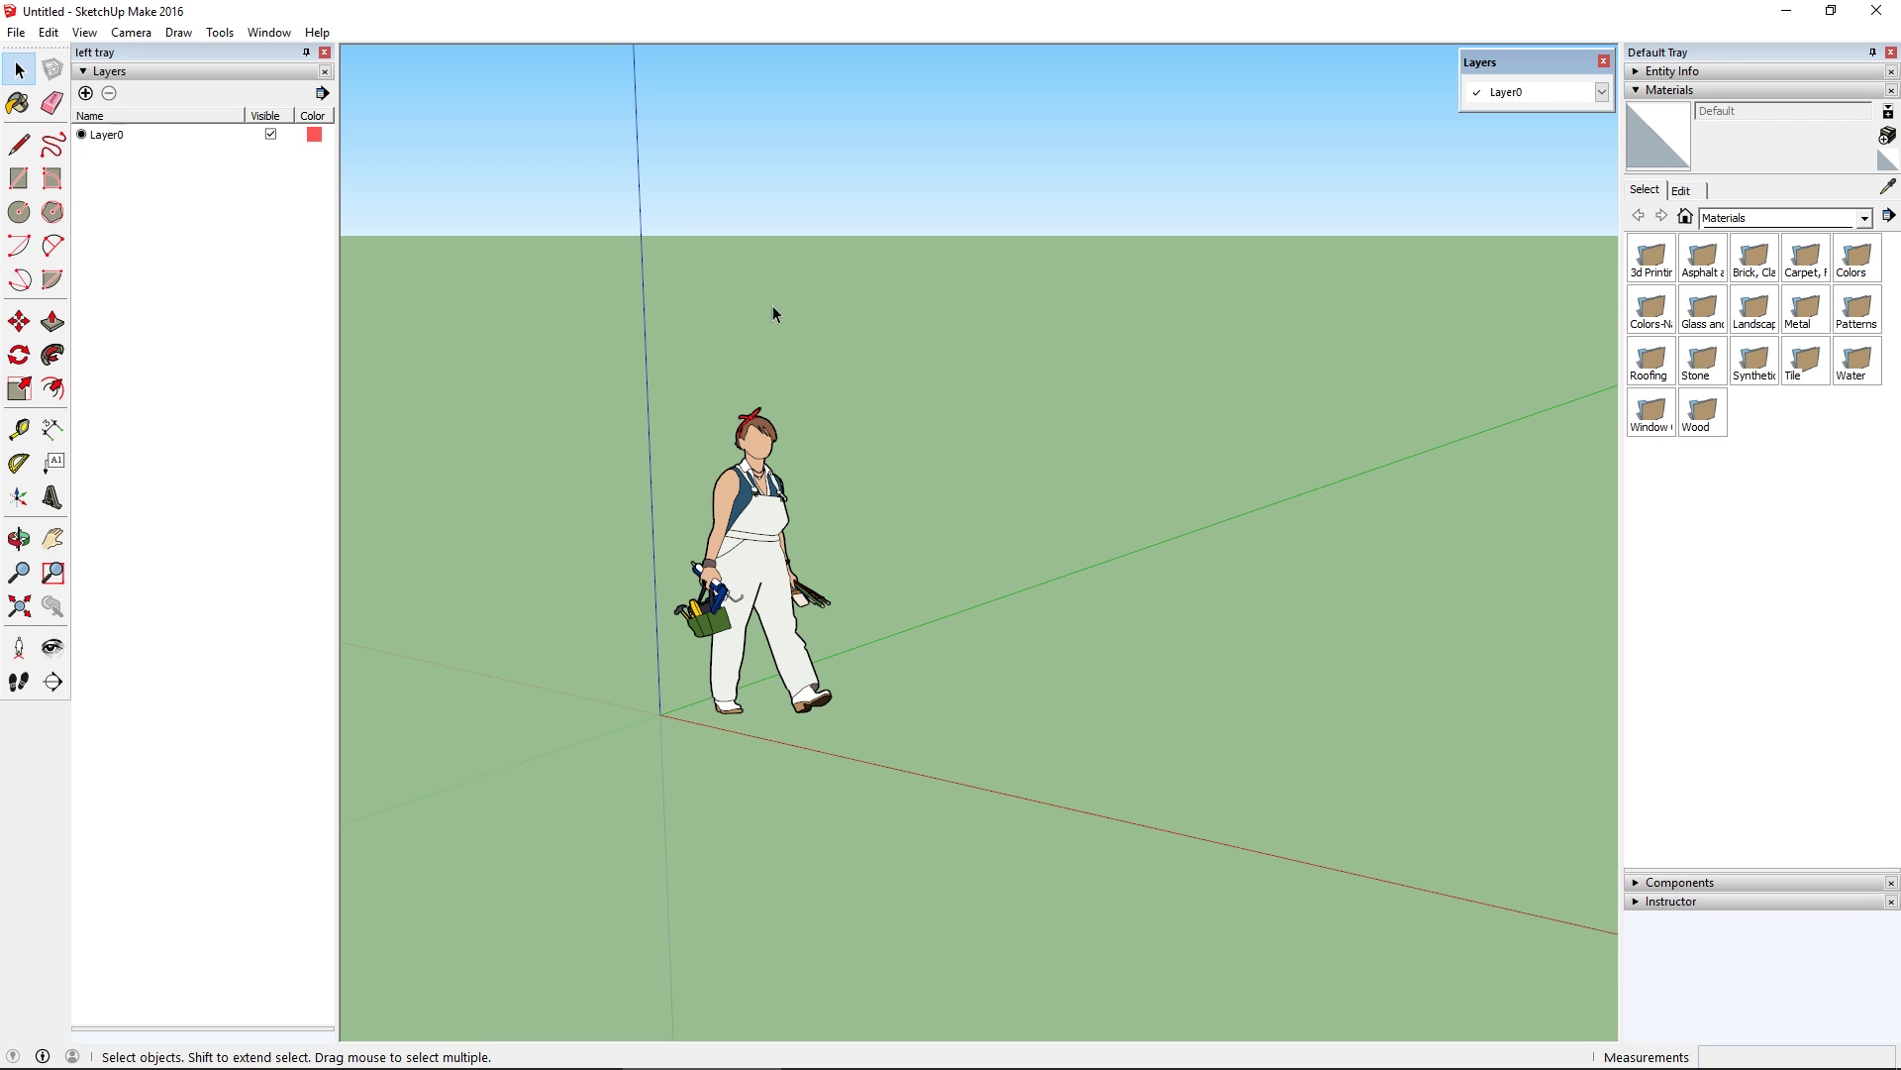
Set the left tray and Default Tray to Auto Hide and slide each out from its edge tab
{"action": "left_click", "coordinate": [309, 56]}
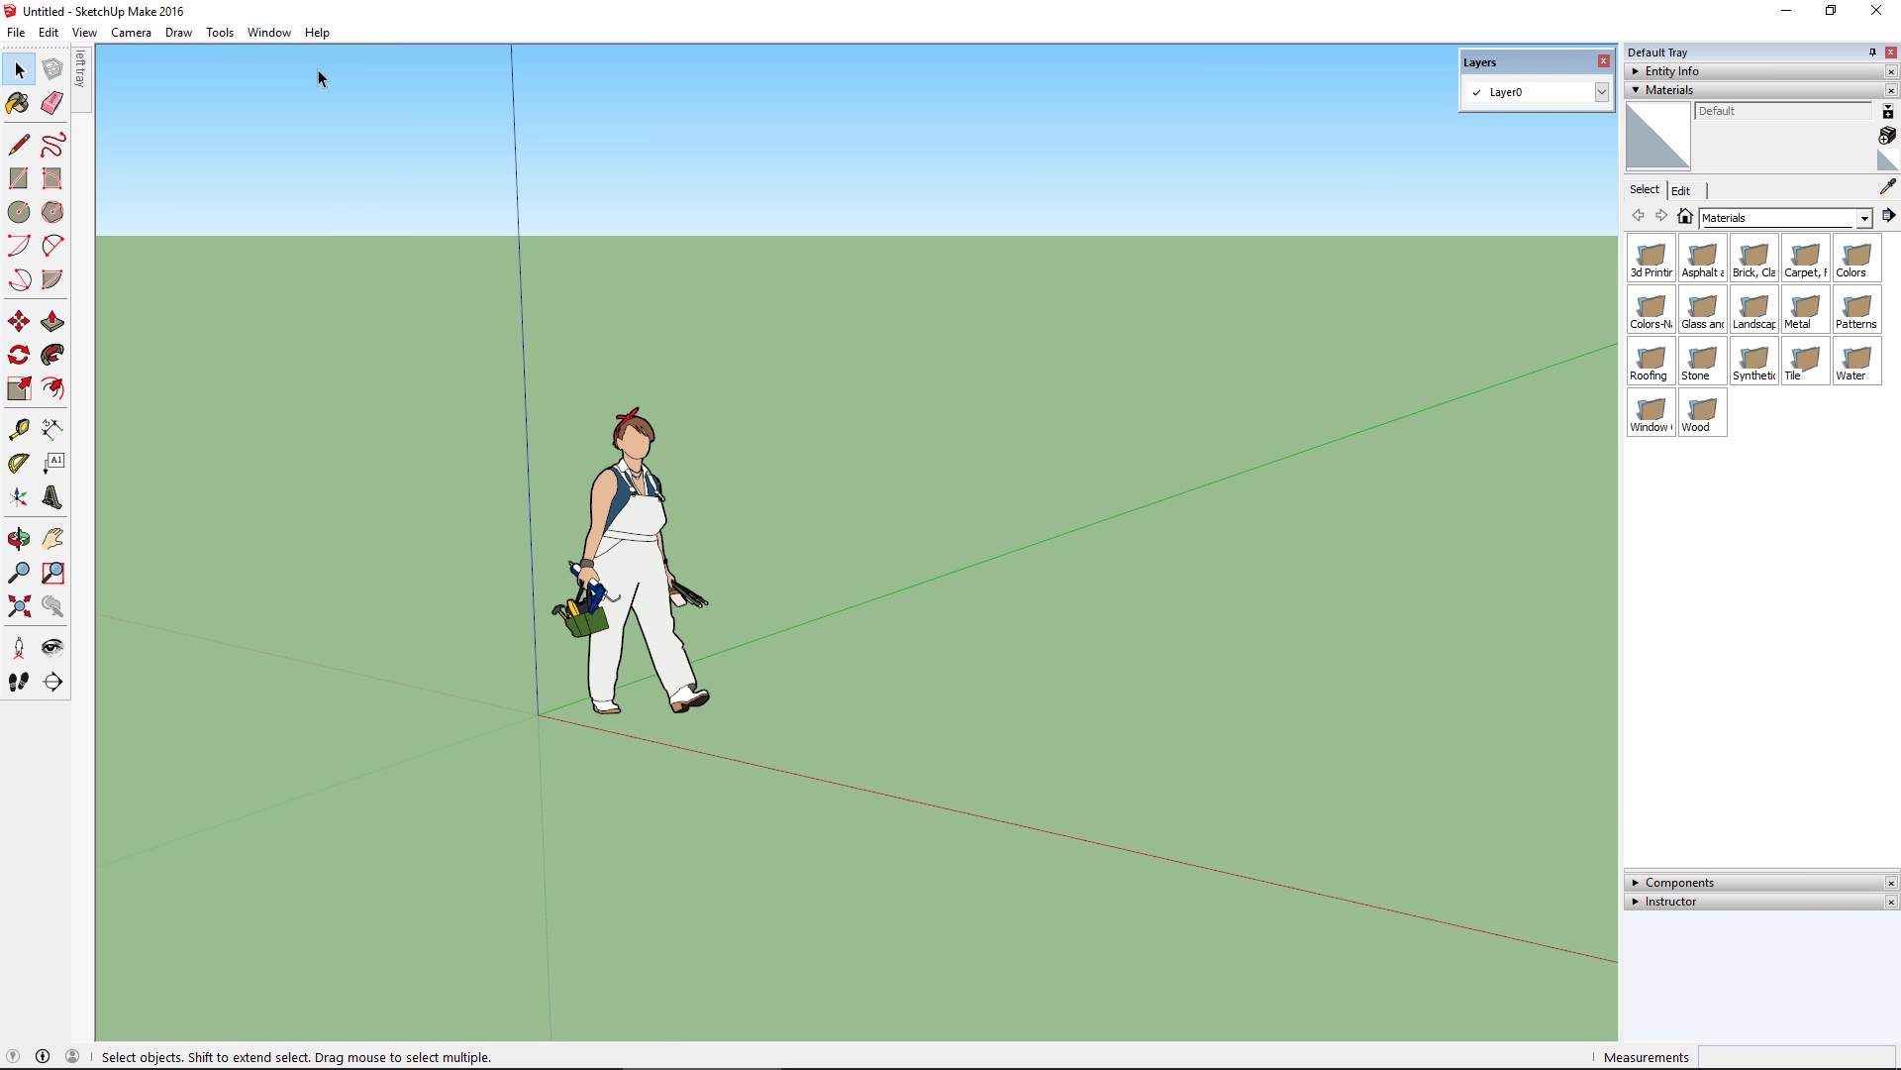
{"action": "left_click", "coordinate": [1873, 53]}
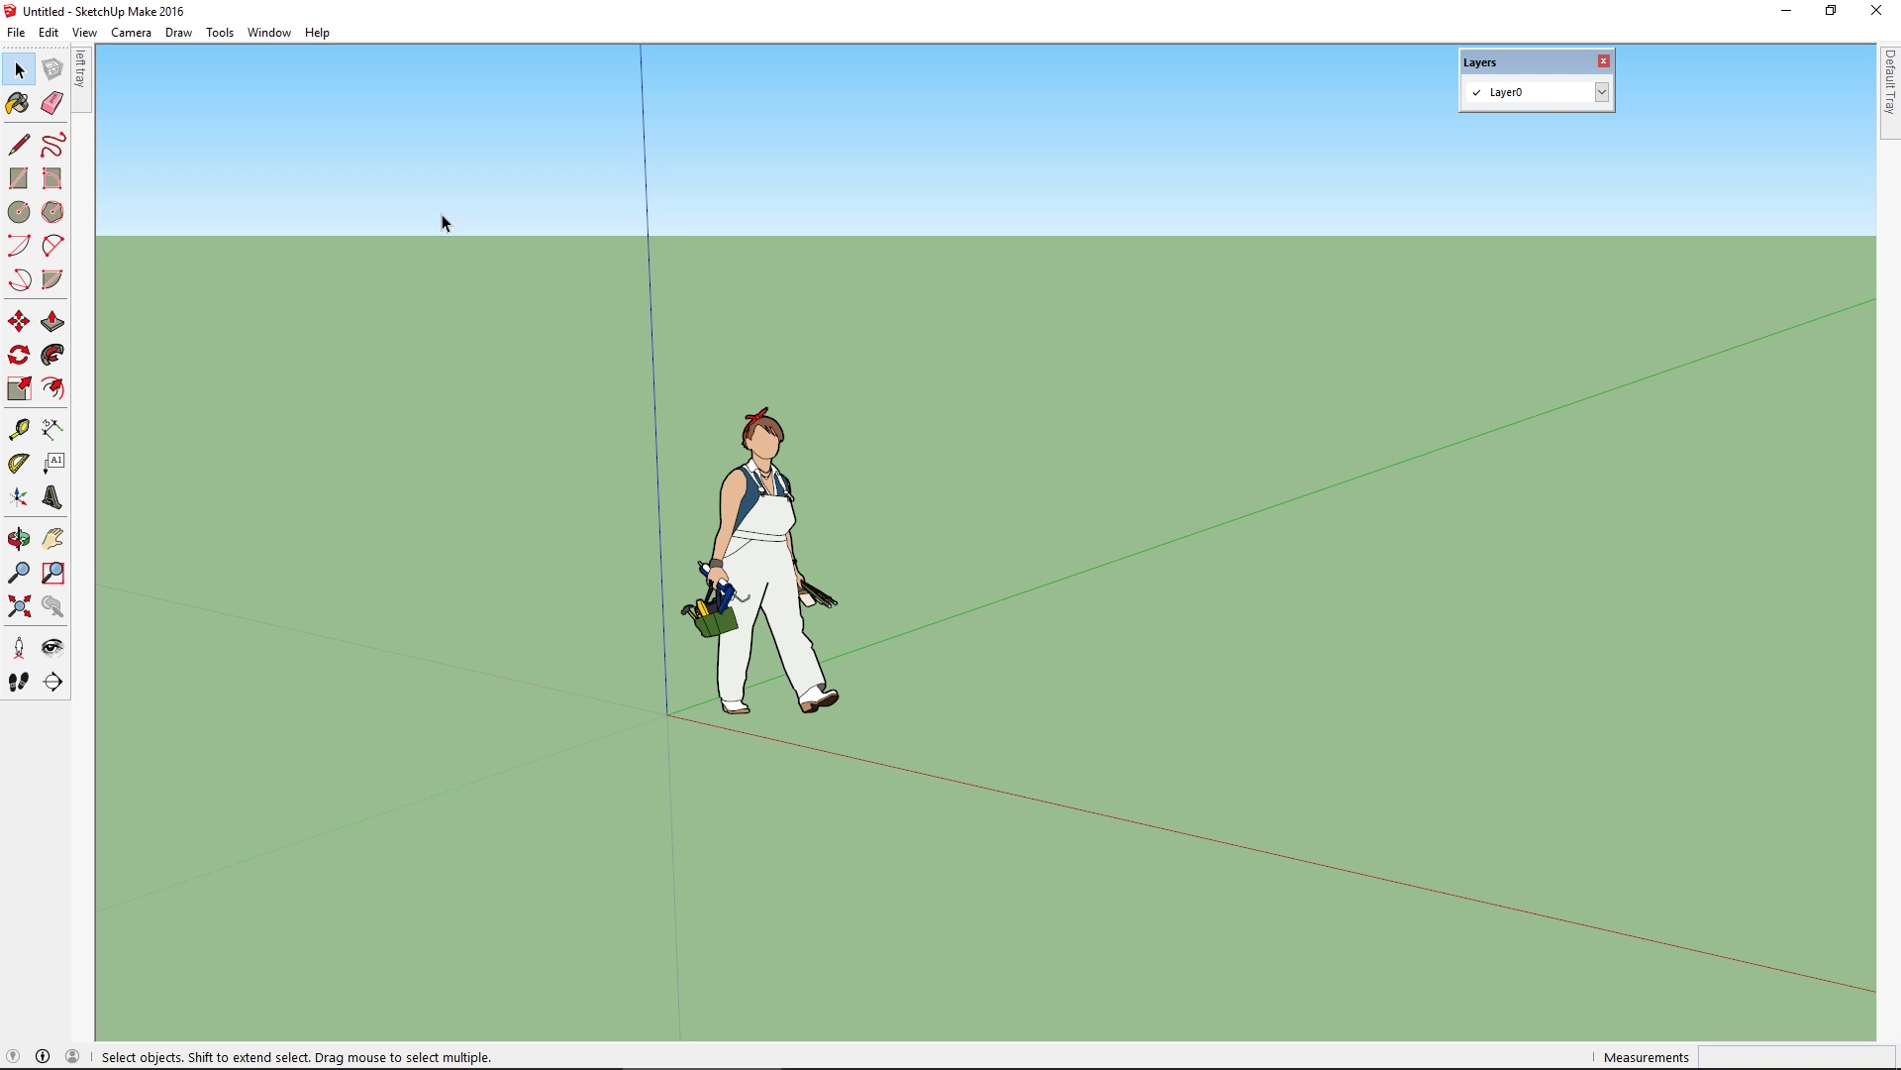
{"action": "mouse_move", "coordinate": [79, 71]}
{"action": "mouse_move", "coordinate": [1892, 80]}
{"action": "left_click_drag", "start_coordinate": [1538, 63], "coordinate": [1504, 63]}
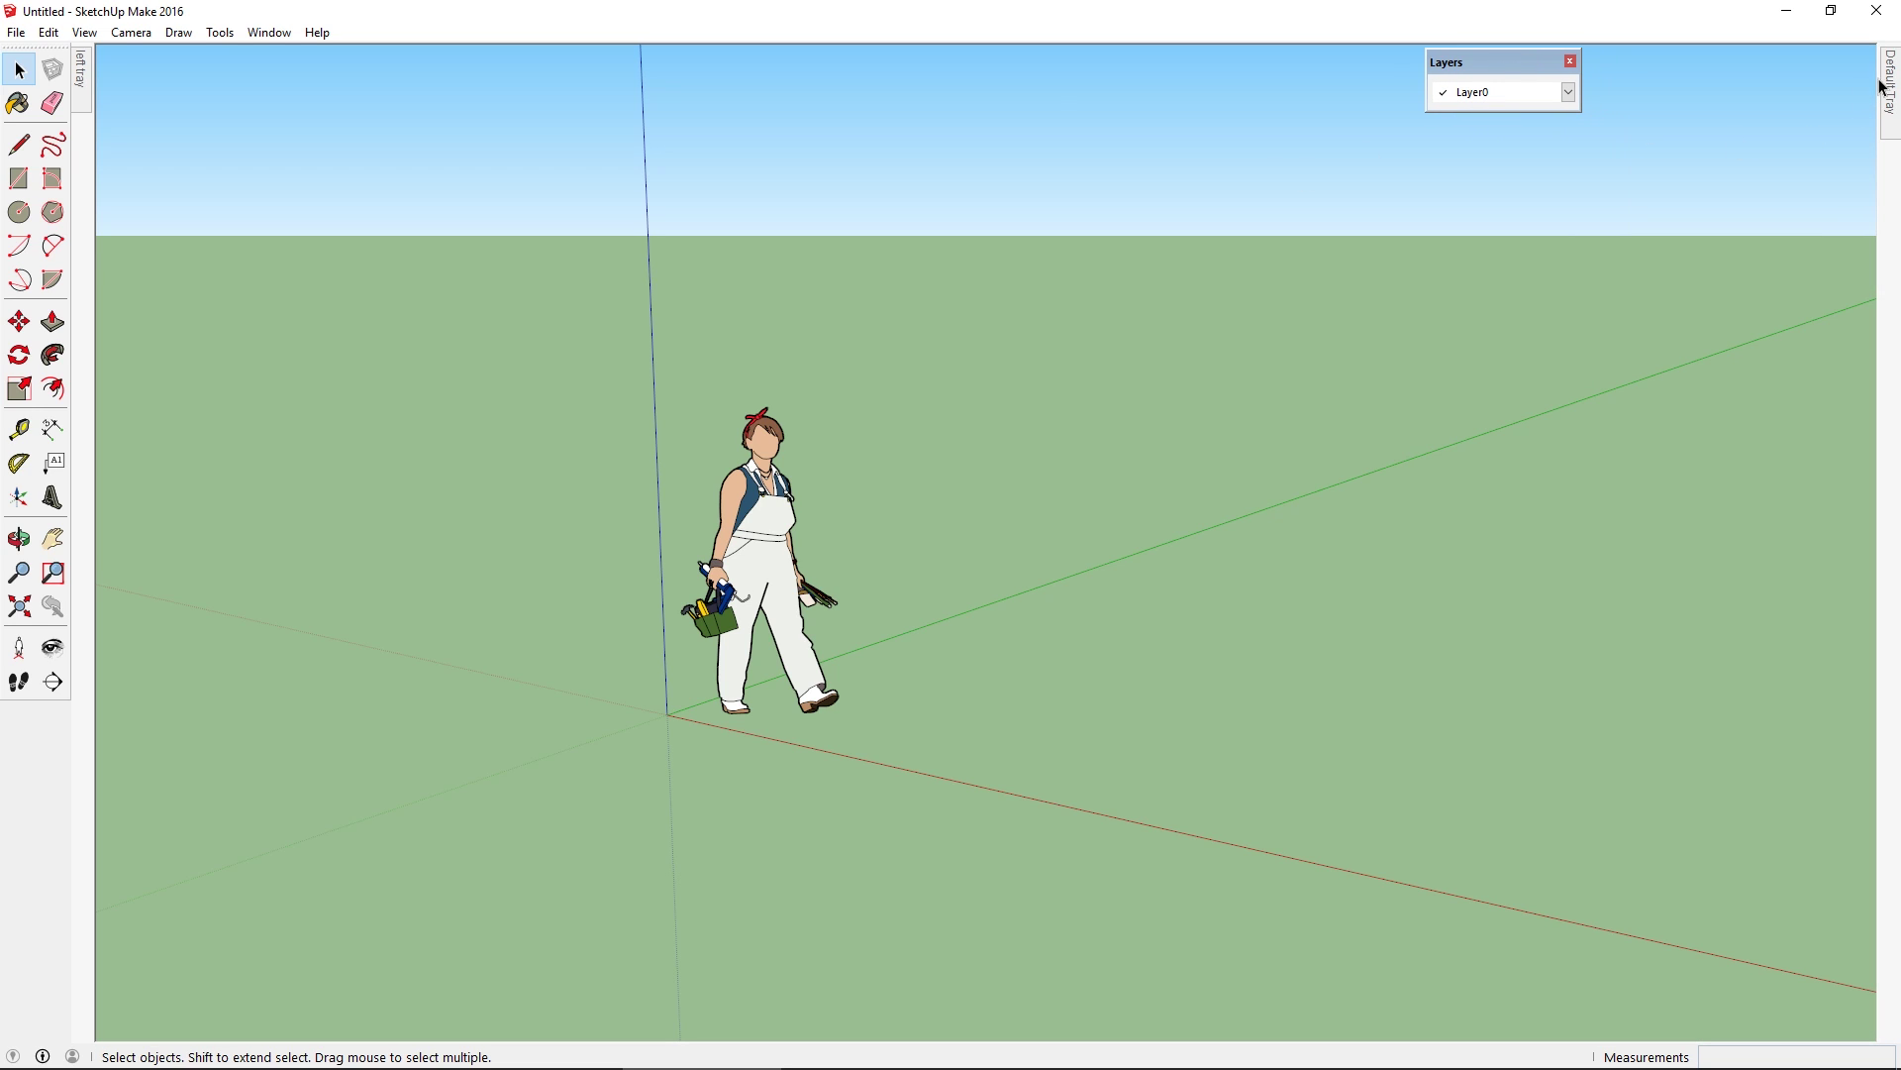
{"action": "mouse_move", "coordinate": [1891, 80]}
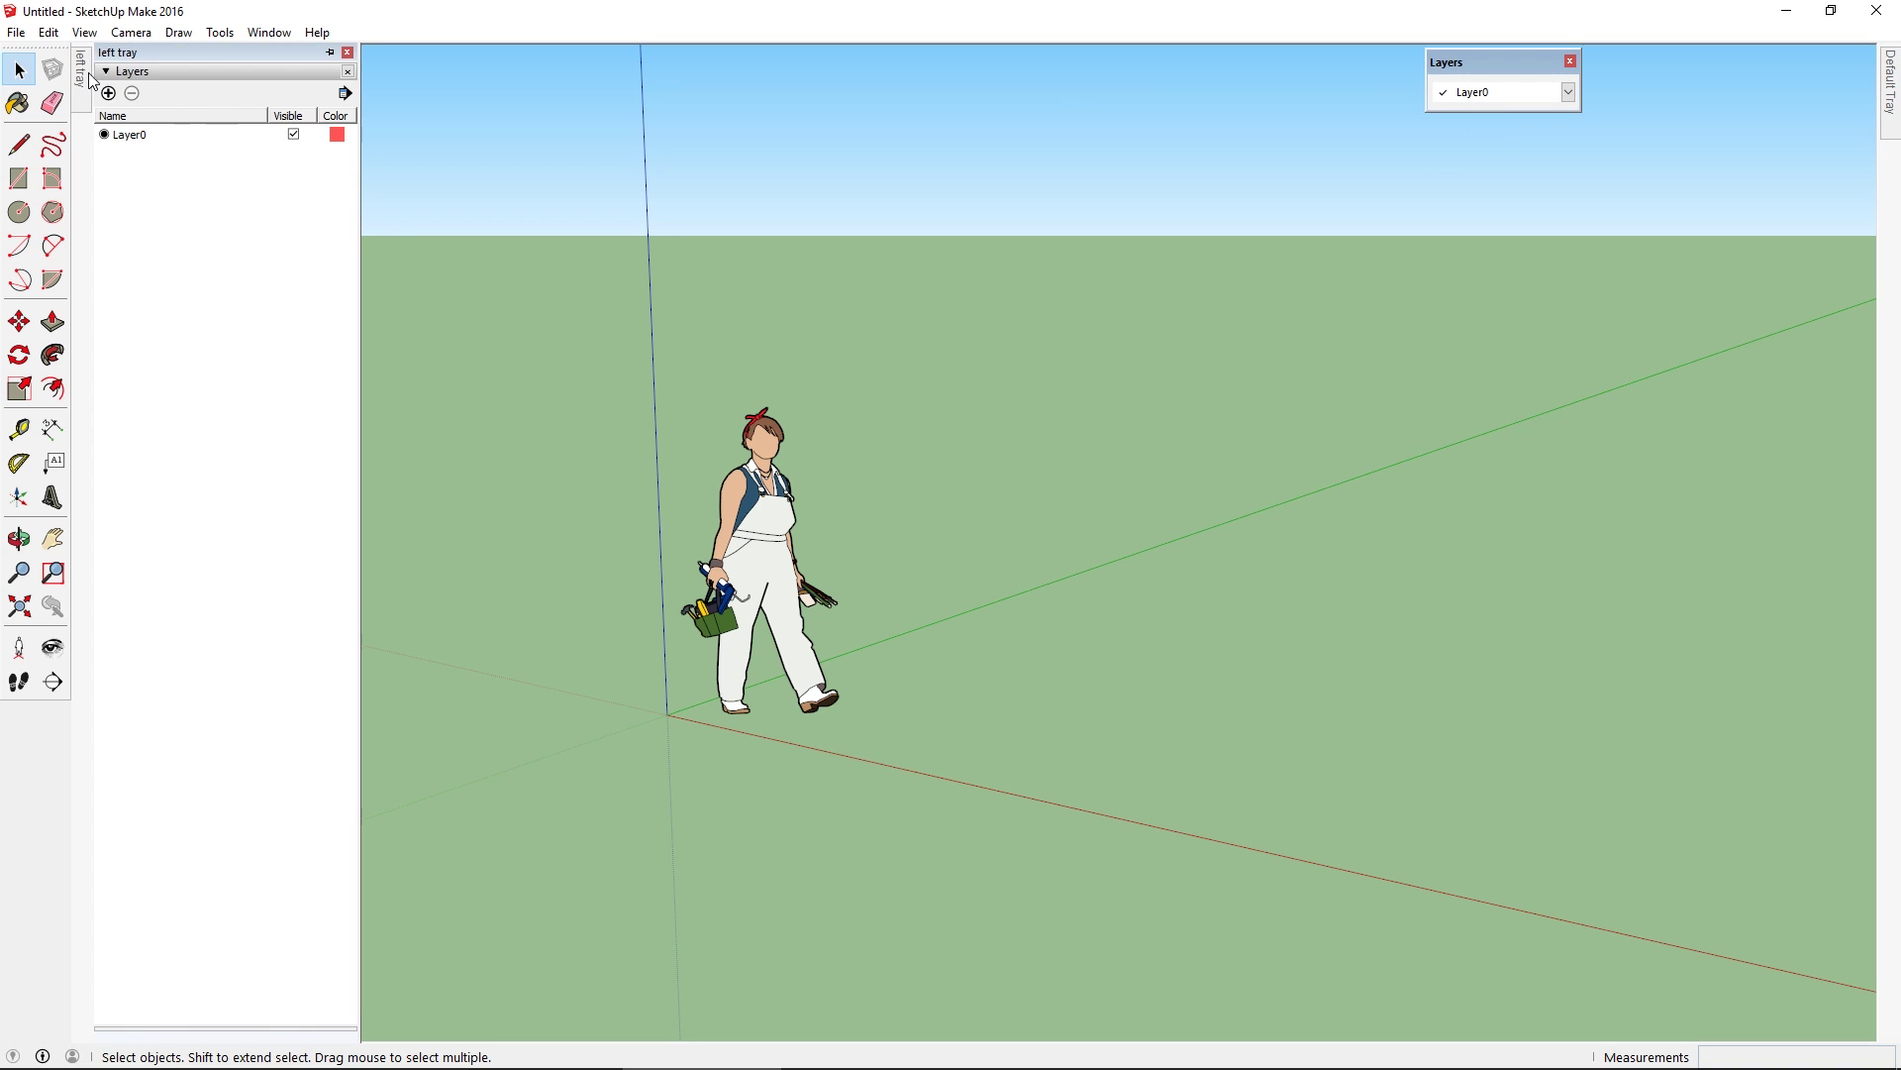
Pin both trays open, then float the left tray and drag it onto the right dock
{"action": "left_click", "coordinate": [331, 53]}
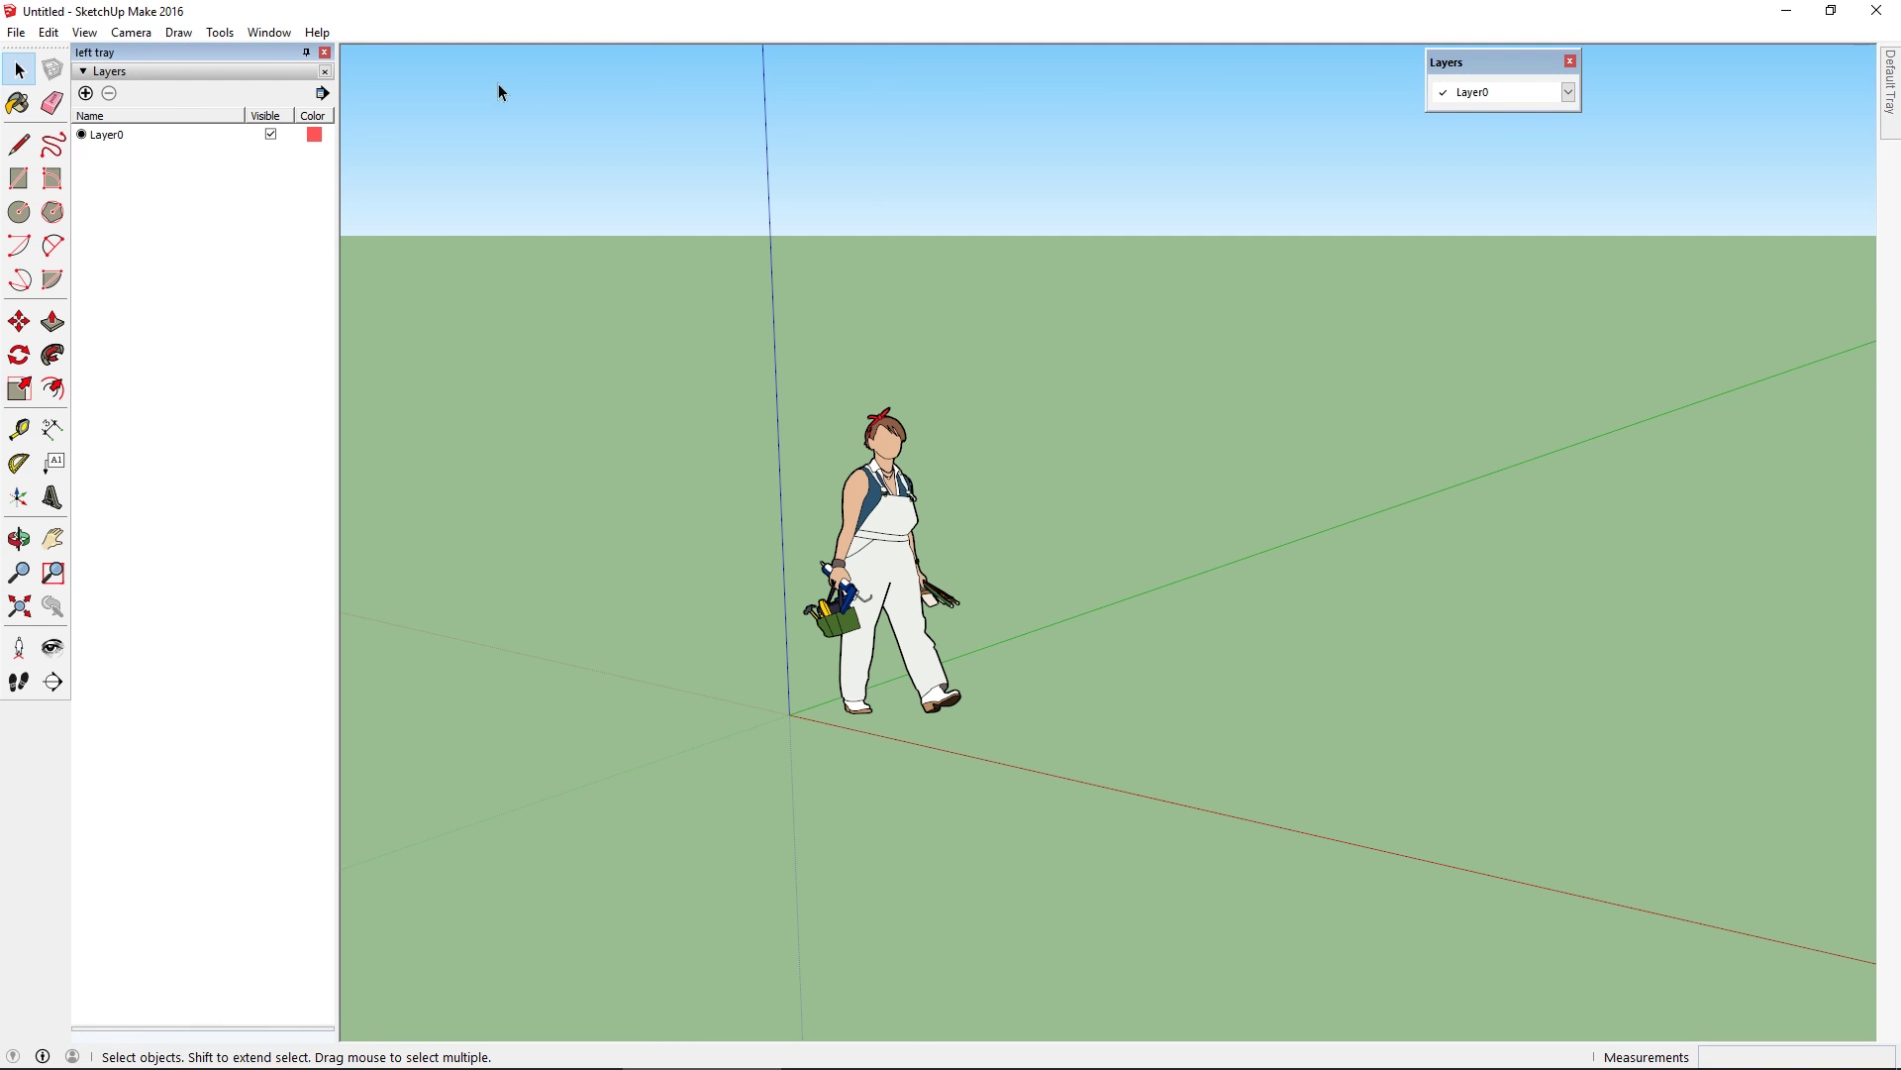
{"action": "left_click", "coordinate": [1873, 51]}
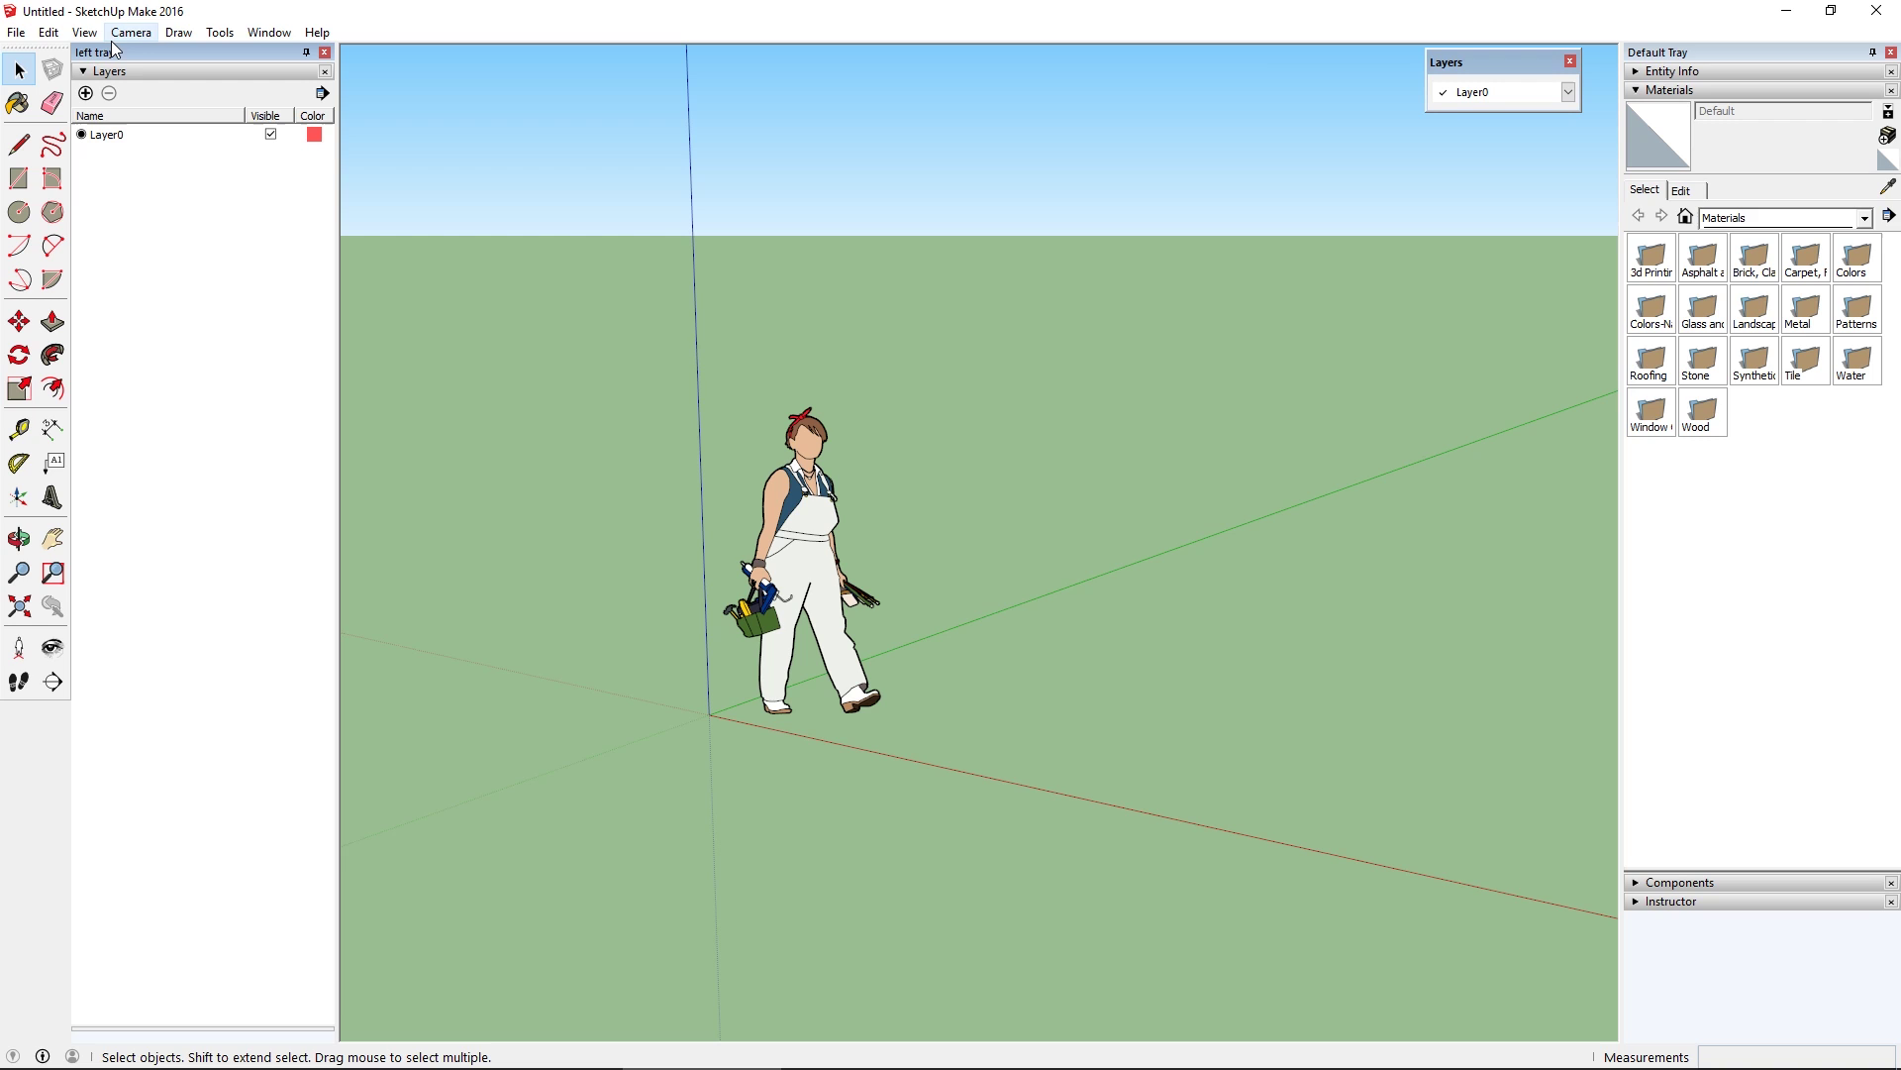
{"action": "double_click", "coordinate": [139, 55]}
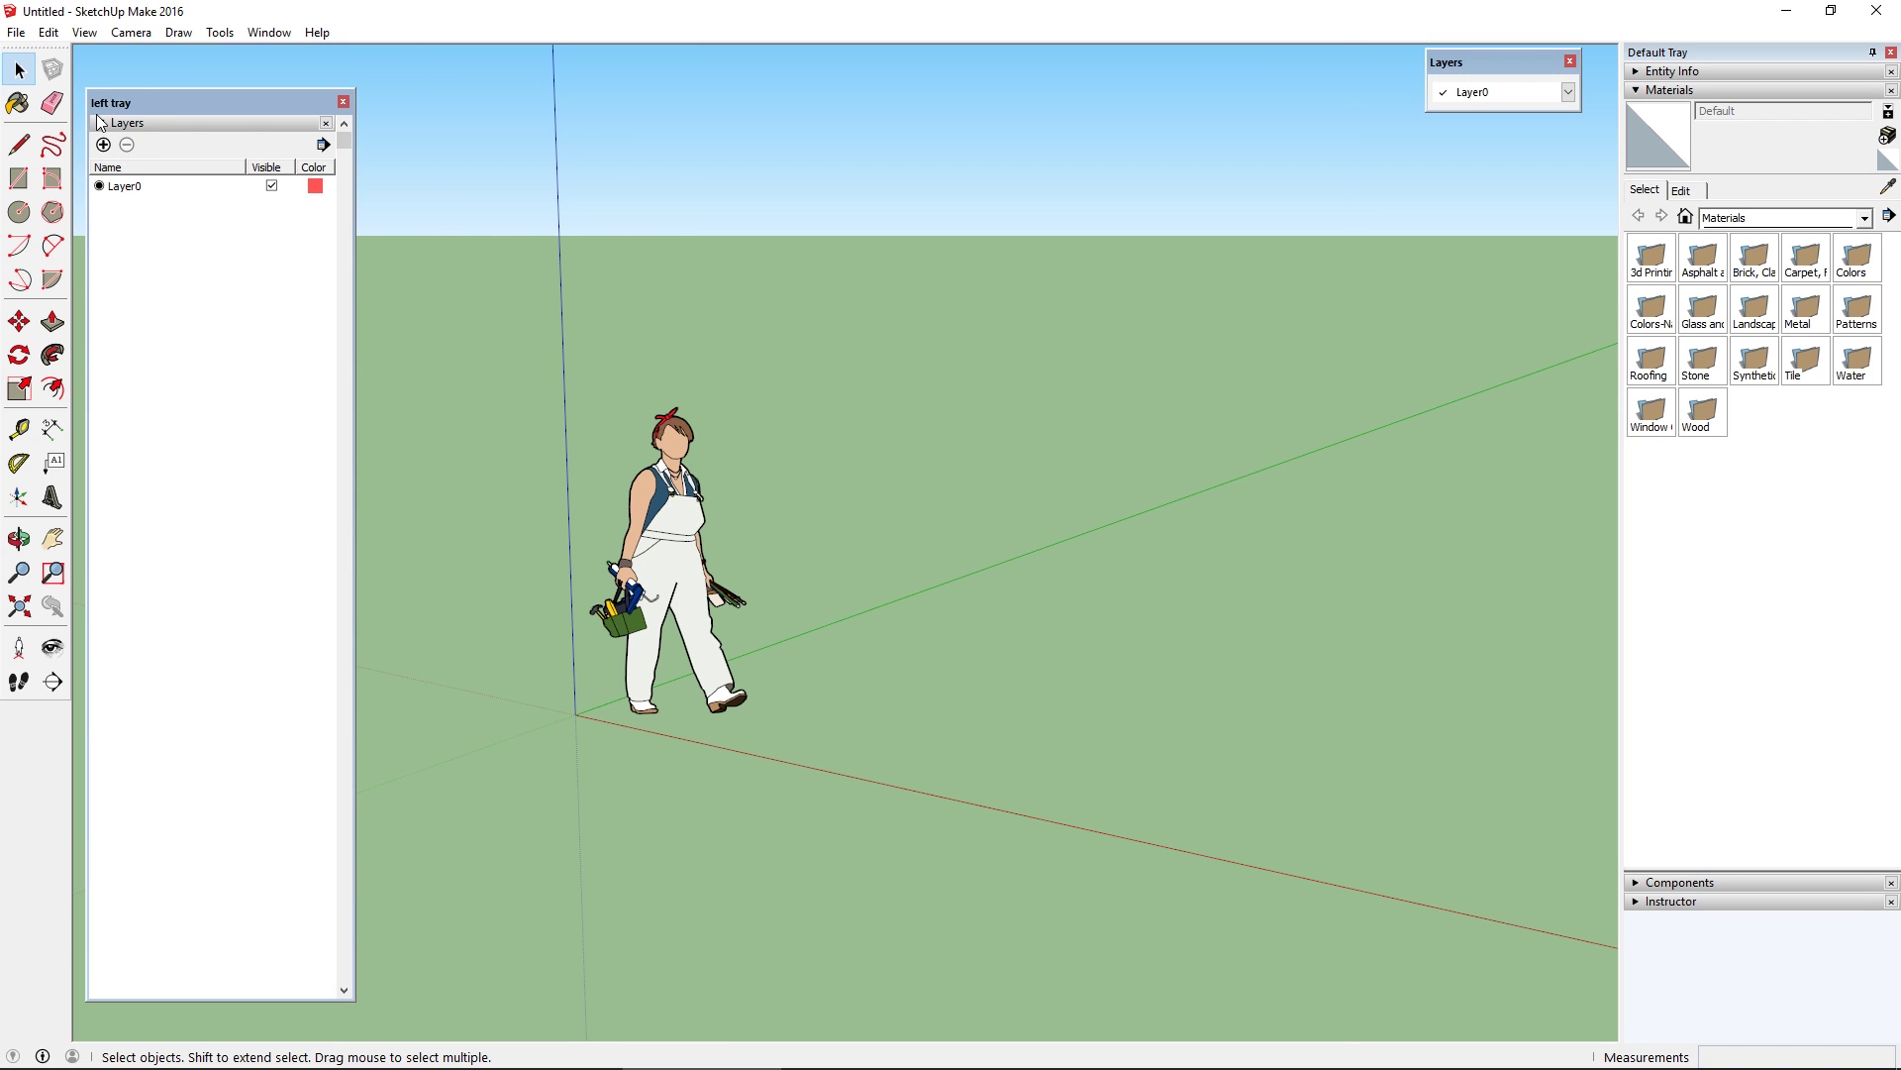
{"action": "mouse_move", "coordinate": [204, 99]}
{"action": "left_mouse_down"}
{"action": "mouse_move", "coordinate": [334, 157]}
{"action": "mouse_move", "coordinate": [1155, 156]}
{"action": "mouse_move", "coordinate": [781, 71]}
{"action": "mouse_move", "coordinate": [457, 211]}
{"action": "mouse_move", "coordinate": [948, 218]}
{"action": "mouse_move", "coordinate": [967, 428]}
{"action": "mouse_move", "coordinate": [859, 507]}
{"action": "mouse_move", "coordinate": [858, 587]}
{"action": "mouse_move", "coordinate": [820, 546]}
{"action": "mouse_move", "coordinate": [850, 522]}
{"action": "mouse_move", "coordinate": [1113, 561]}
{"action": "mouse_move", "coordinate": [1284, 519]}
{"action": "mouse_move", "coordinate": [1506, 531]}
{"action": "mouse_move", "coordinate": [1780, 573]}
{"action": "mouse_move", "coordinate": [1785, 596]}
{"action": "mouse_move", "coordinate": [1763, 550]}
{"action": "left_mouse_up"}
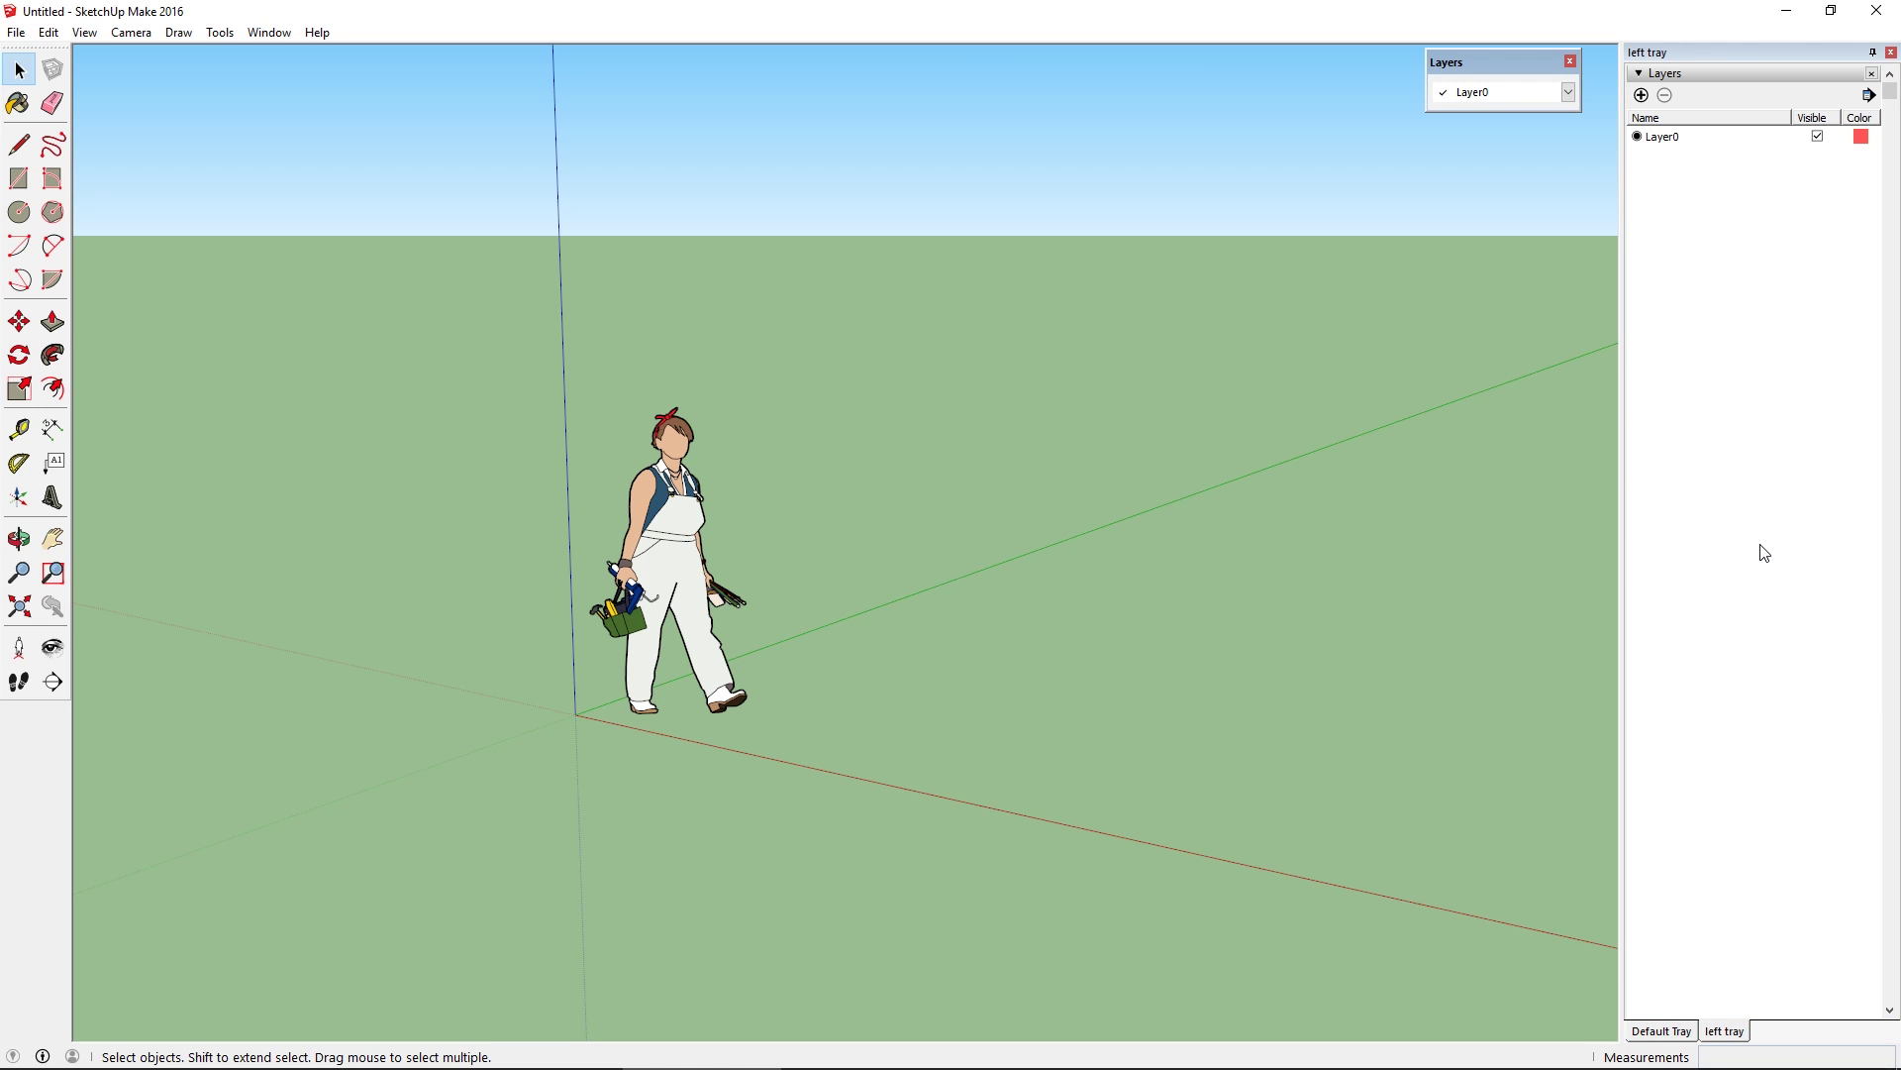
Pull the left tray back out of the right dock, adjust tray widths, and move the layer picker aside
{"action": "left_click", "coordinate": [1670, 1033]}
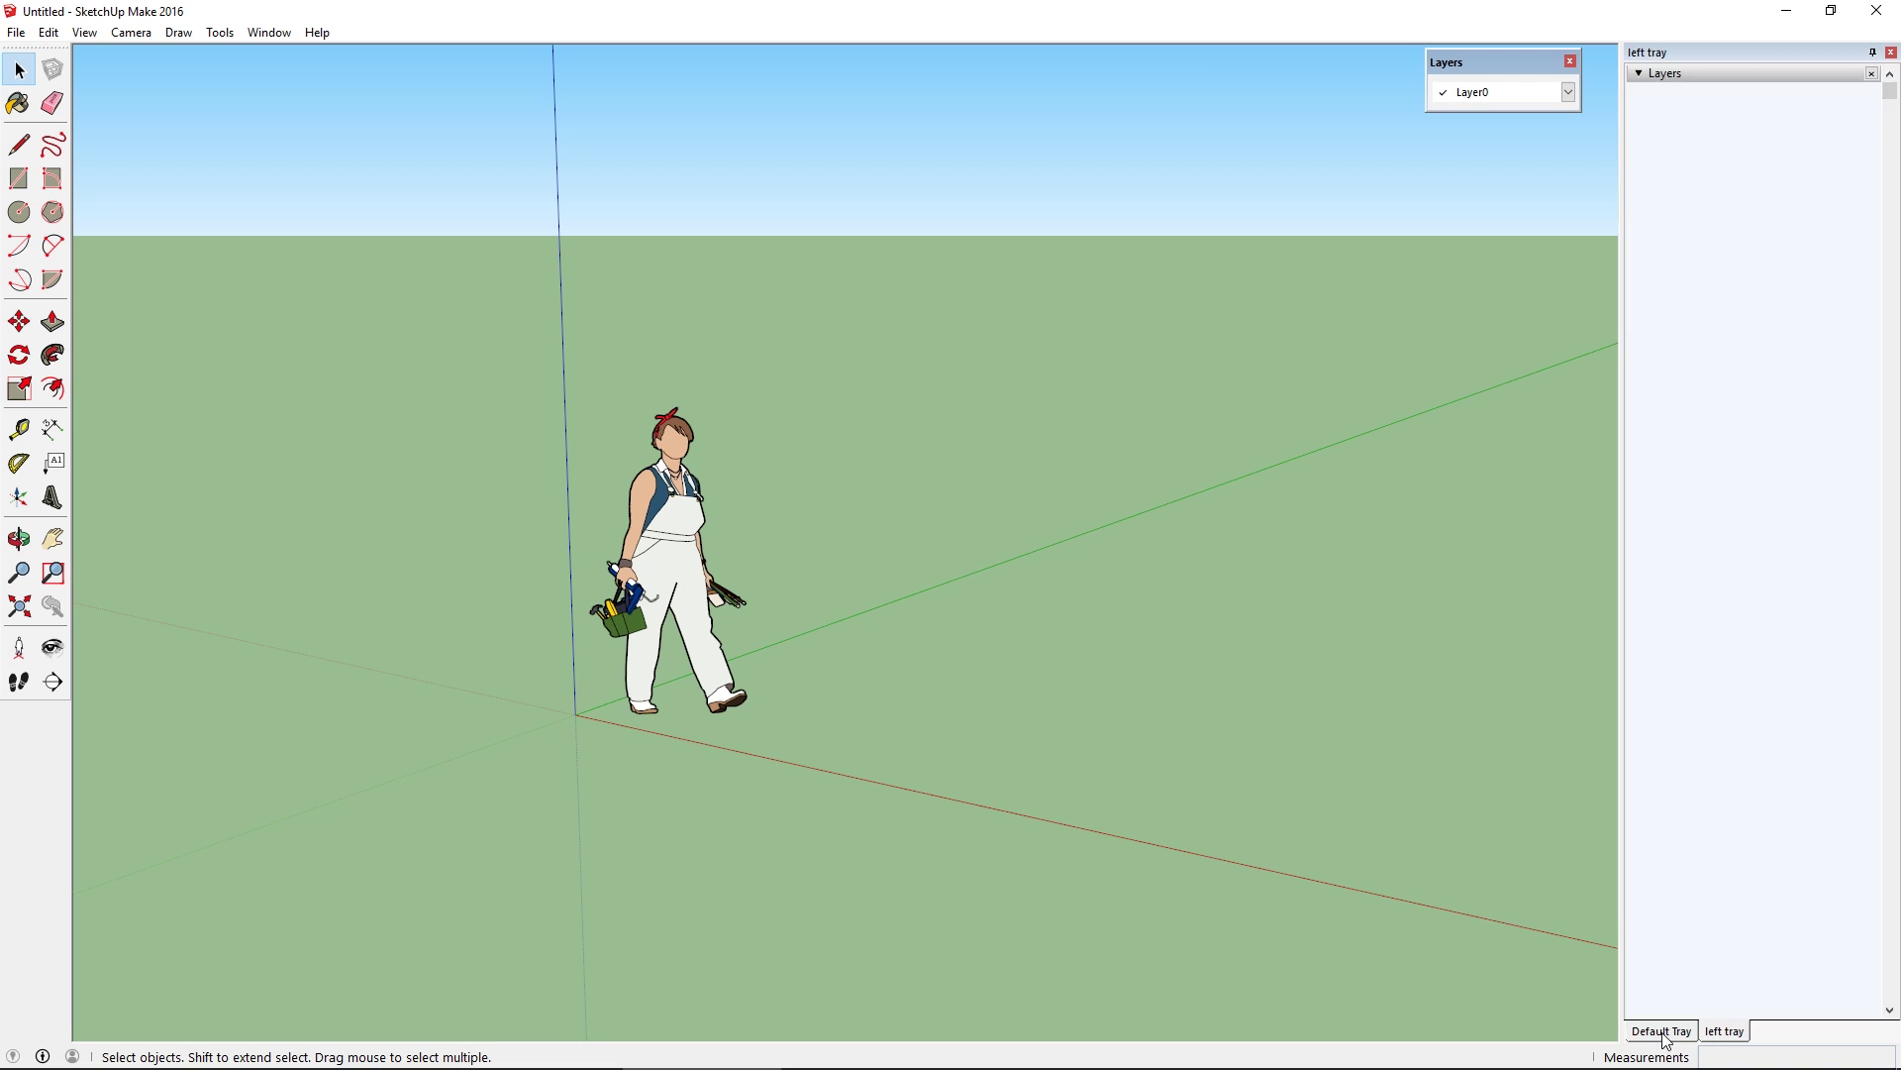
{"action": "left_click", "coordinate": [1724, 1033]}
{"action": "left_click_drag", "start_coordinate": [1724, 1033], "coordinate": [1790, 548]}
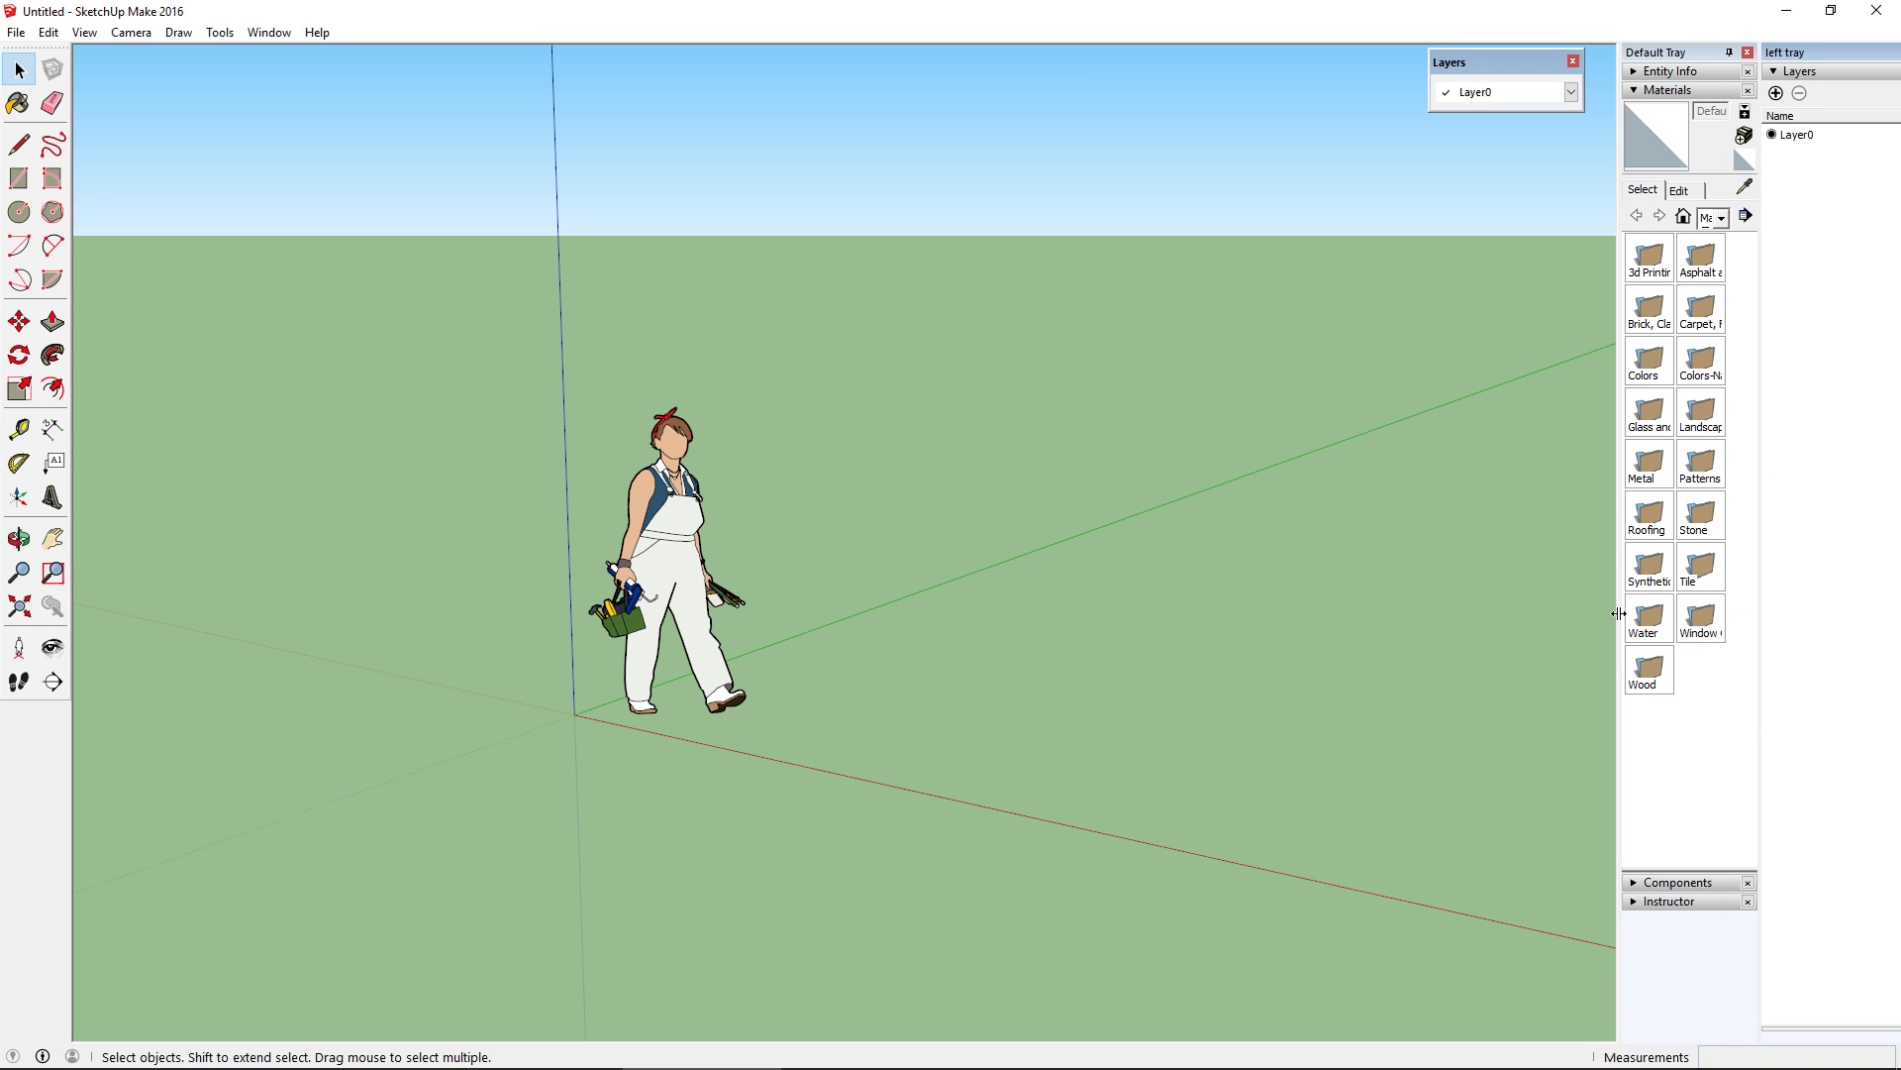
{"action": "left_click_drag", "start_coordinate": [1618, 612], "coordinate": [1724, 615]}
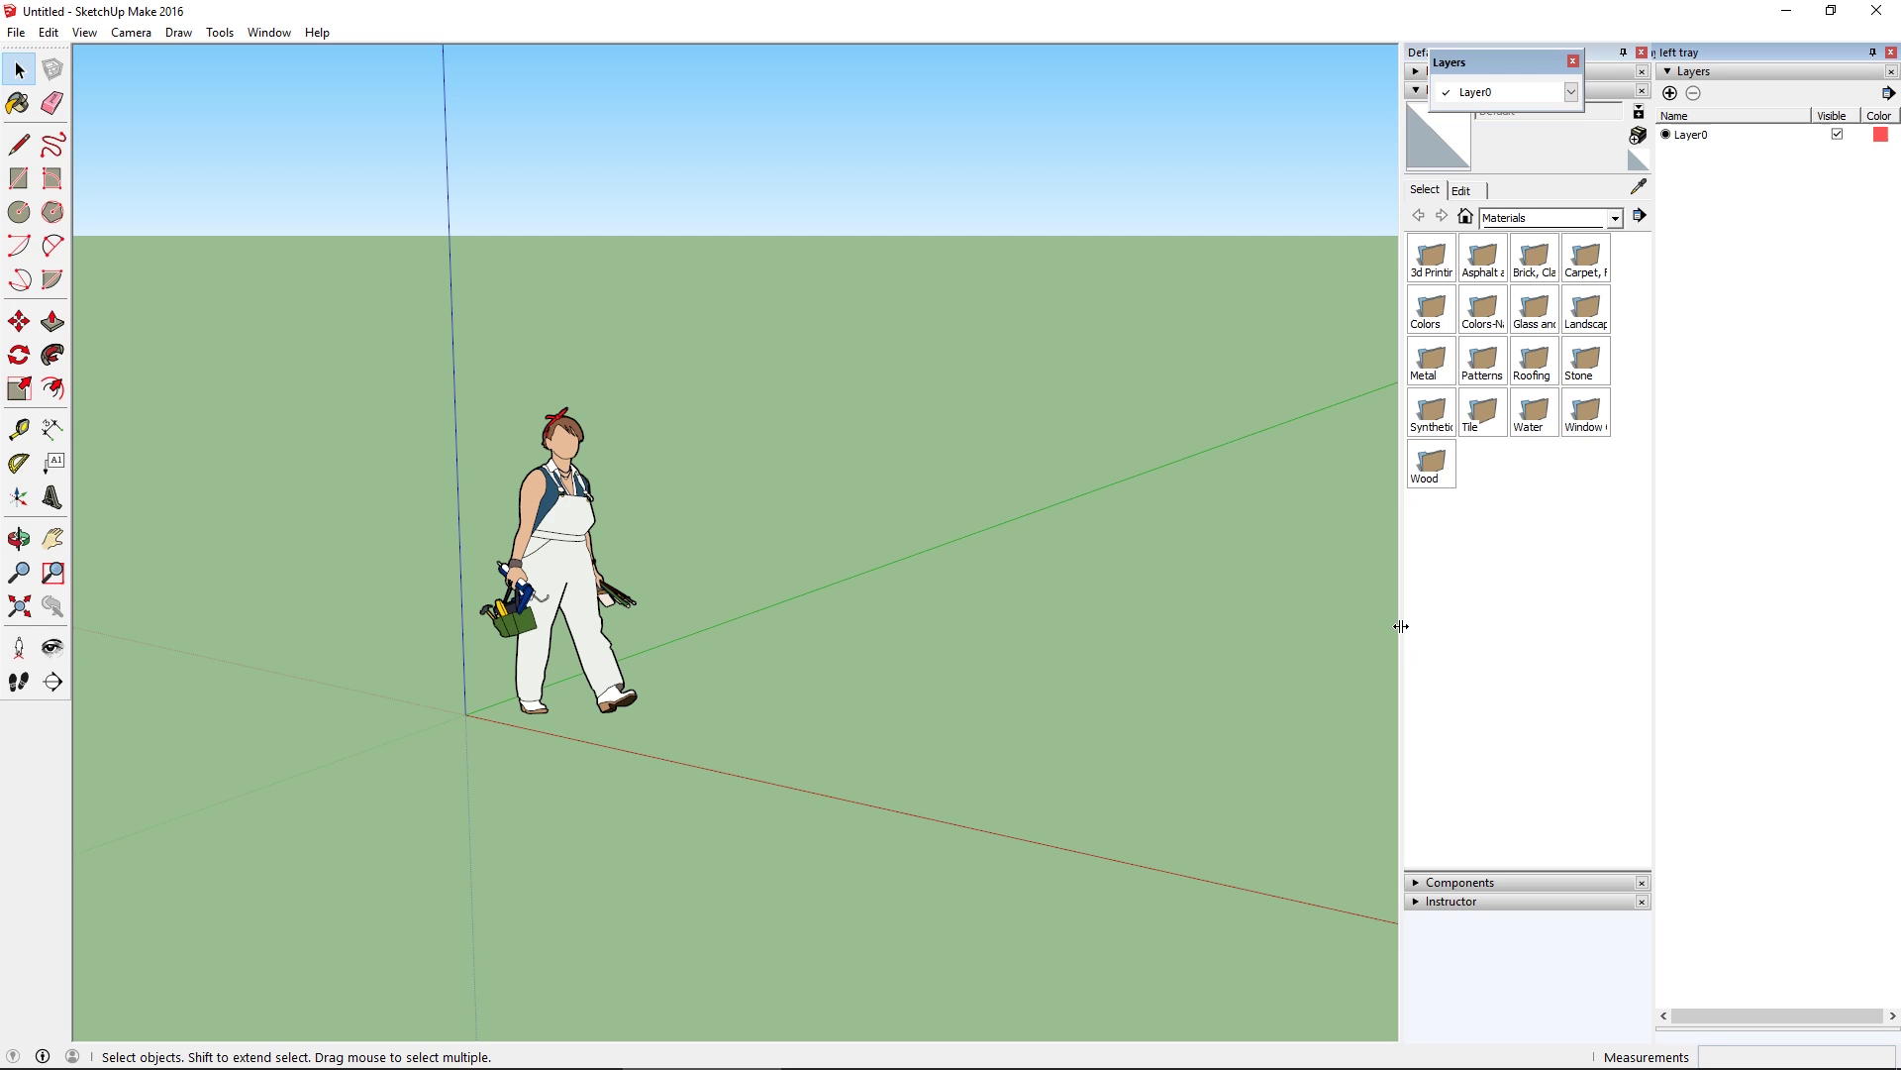
{"action": "left_click_drag", "start_coordinate": [1398, 628], "coordinate": [1620, 644]}
{"action": "left_click_drag", "start_coordinate": [1500, 64], "coordinate": [1293, 66]}
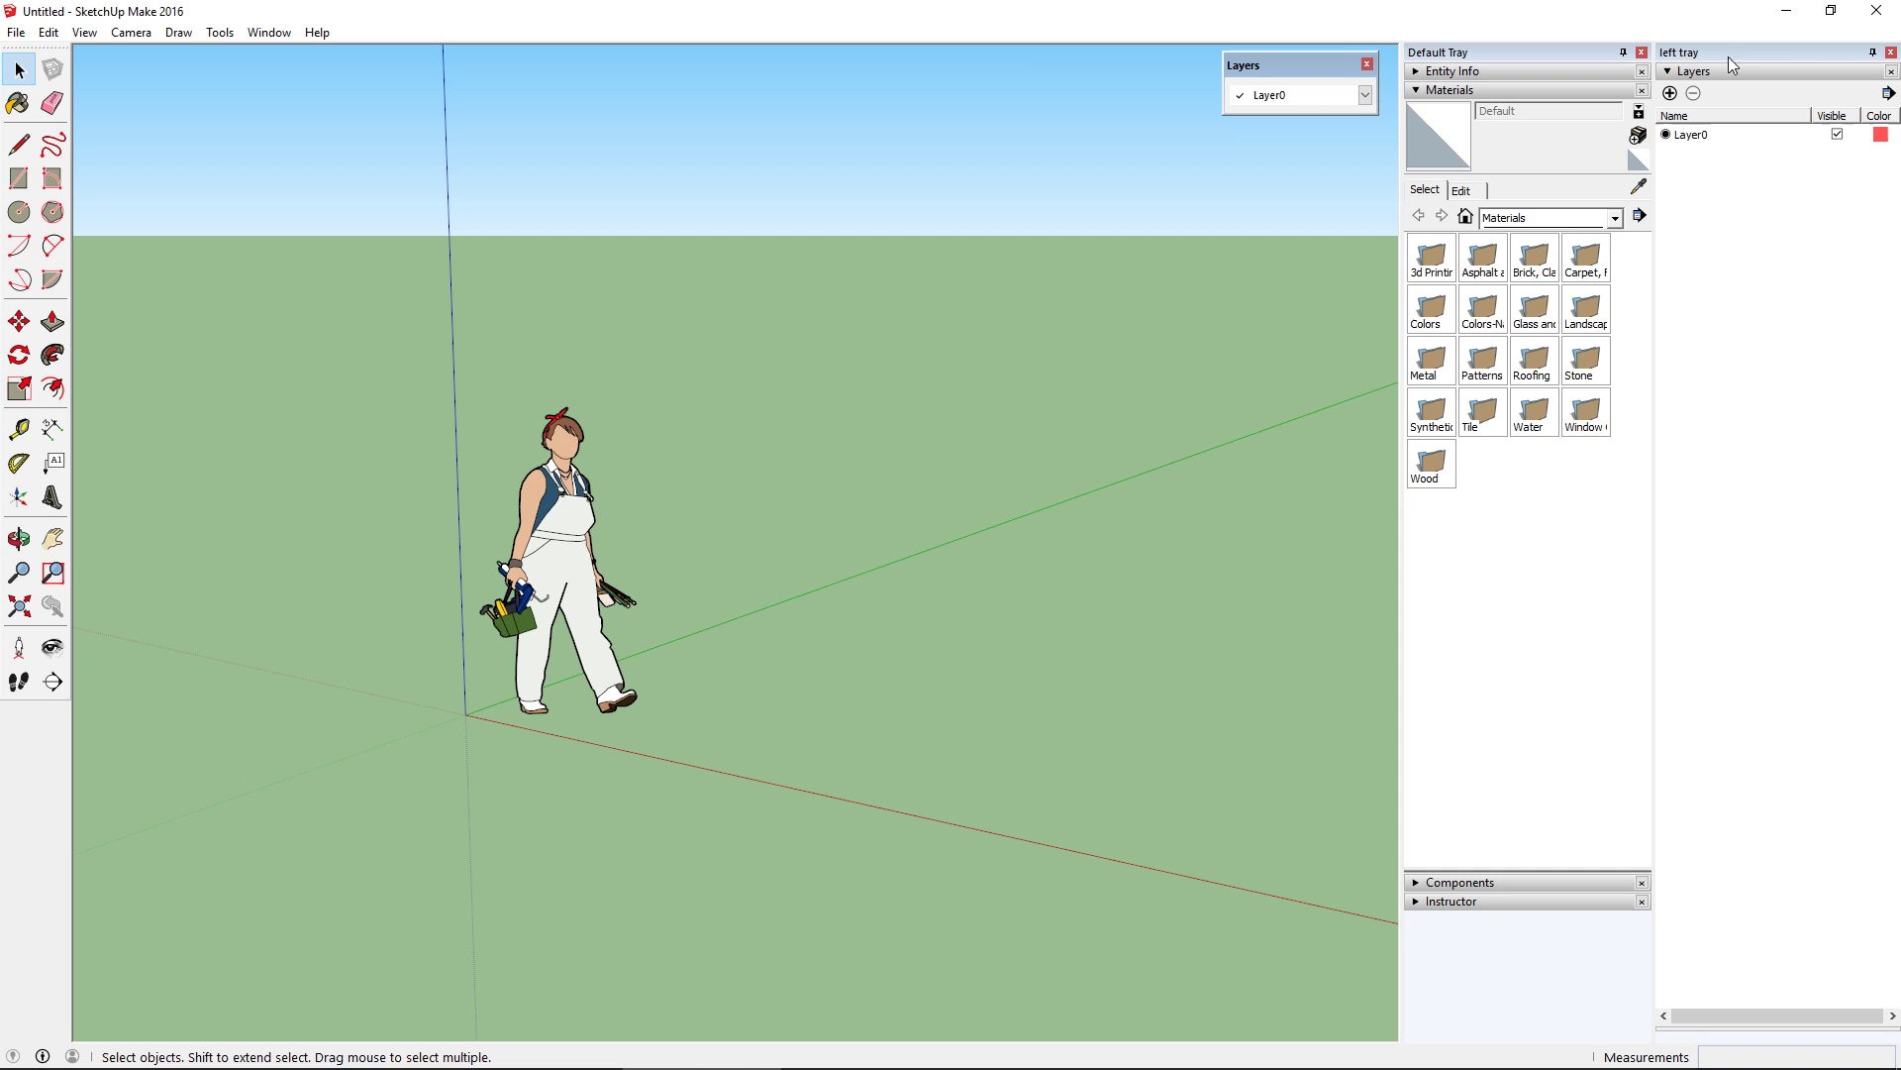
Dock the left tray on the left and the Default Tray on the right, narrowing both
{"action": "double_click", "coordinate": [1703, 53]}
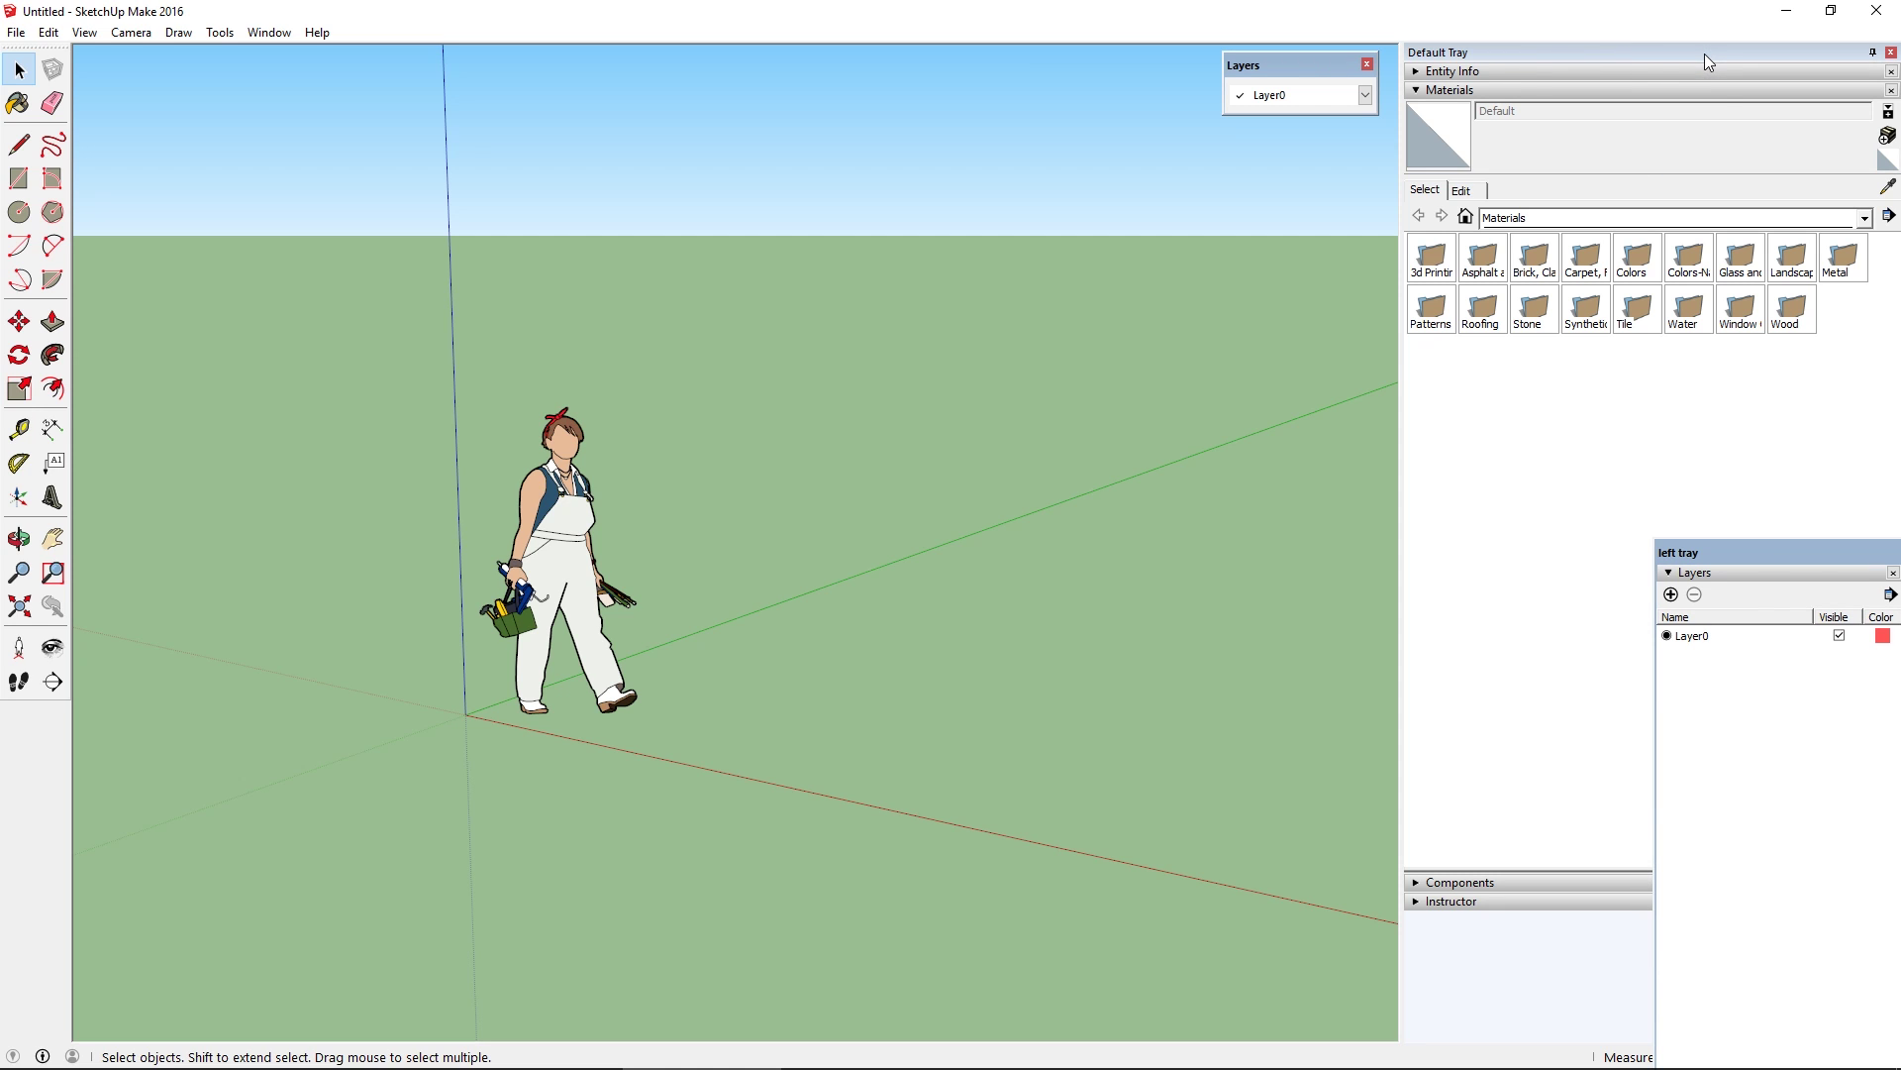
{"action": "left_click_drag", "start_coordinate": [1777, 550], "coordinate": [1659, 538]}
{"action": "left_click", "coordinate": [1442, 1031]}
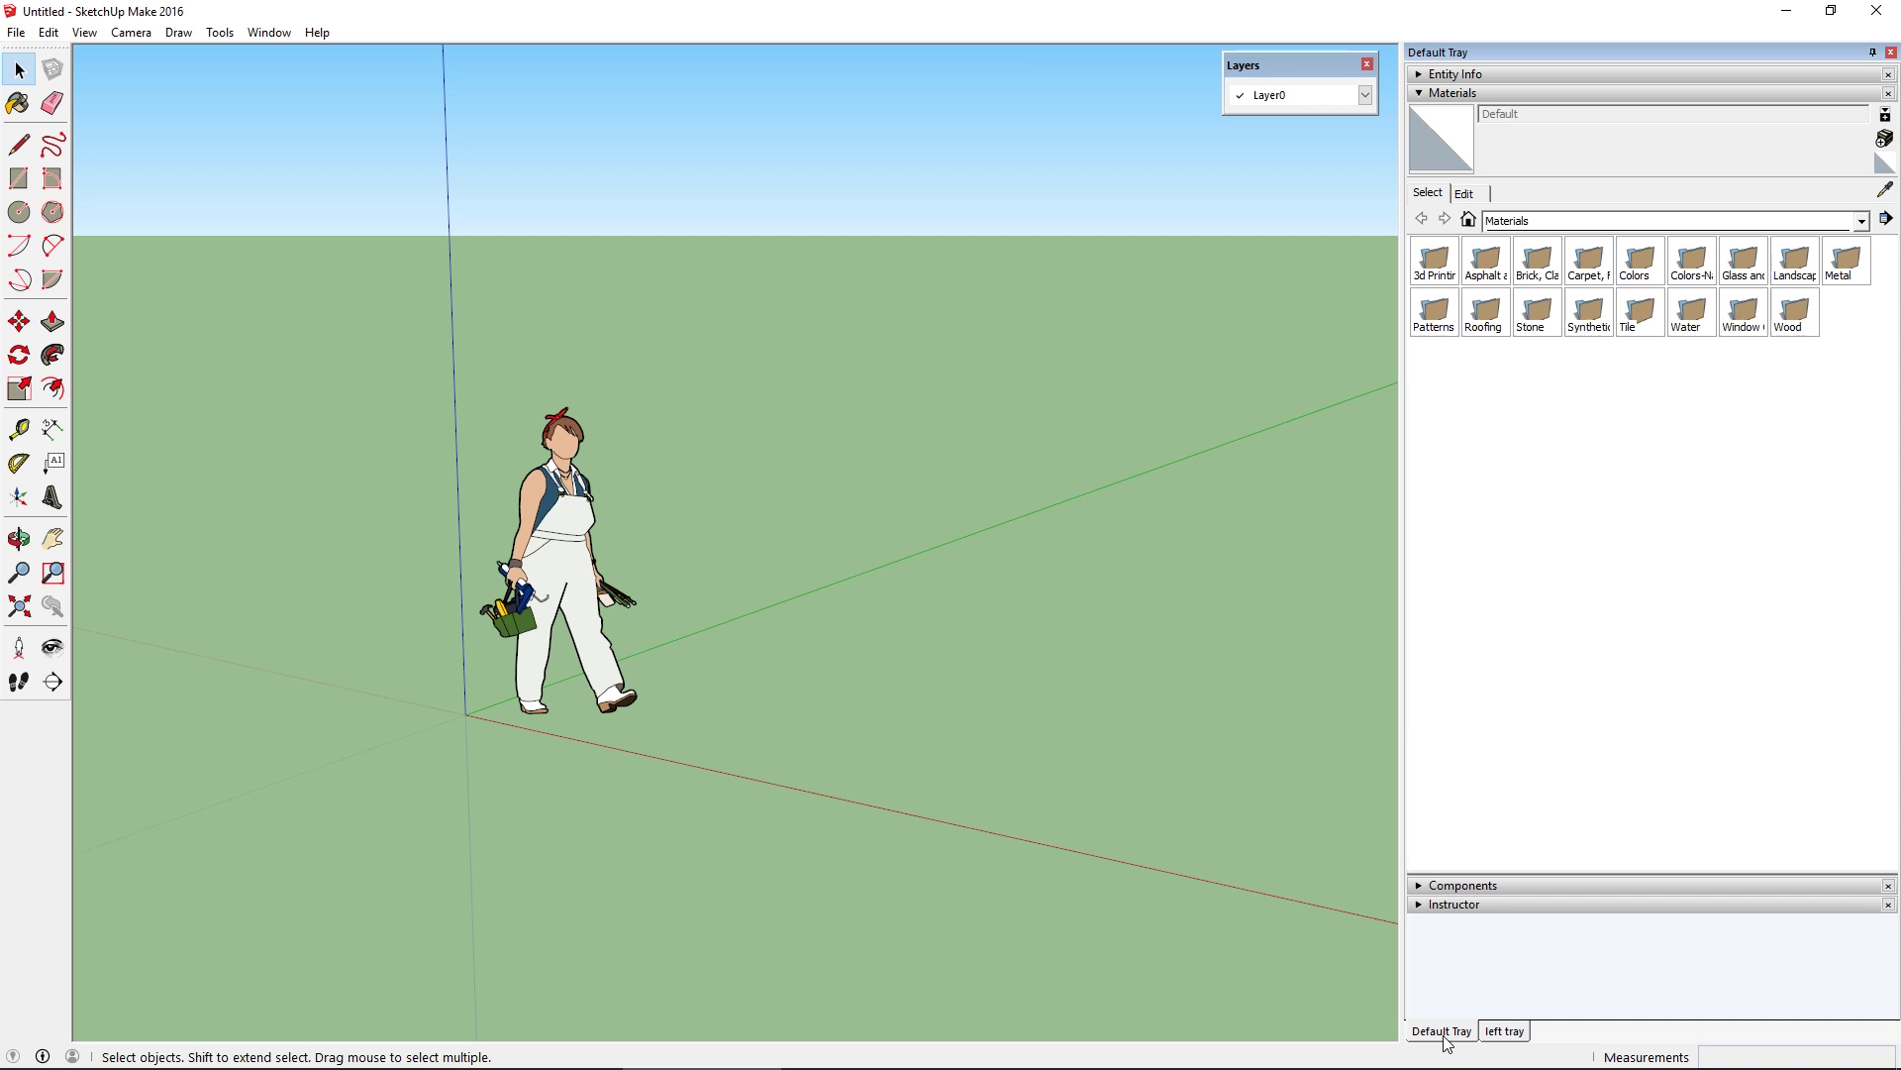
{"action": "left_click_drag", "start_coordinate": [1446, 1033], "coordinate": [1246, 556]}
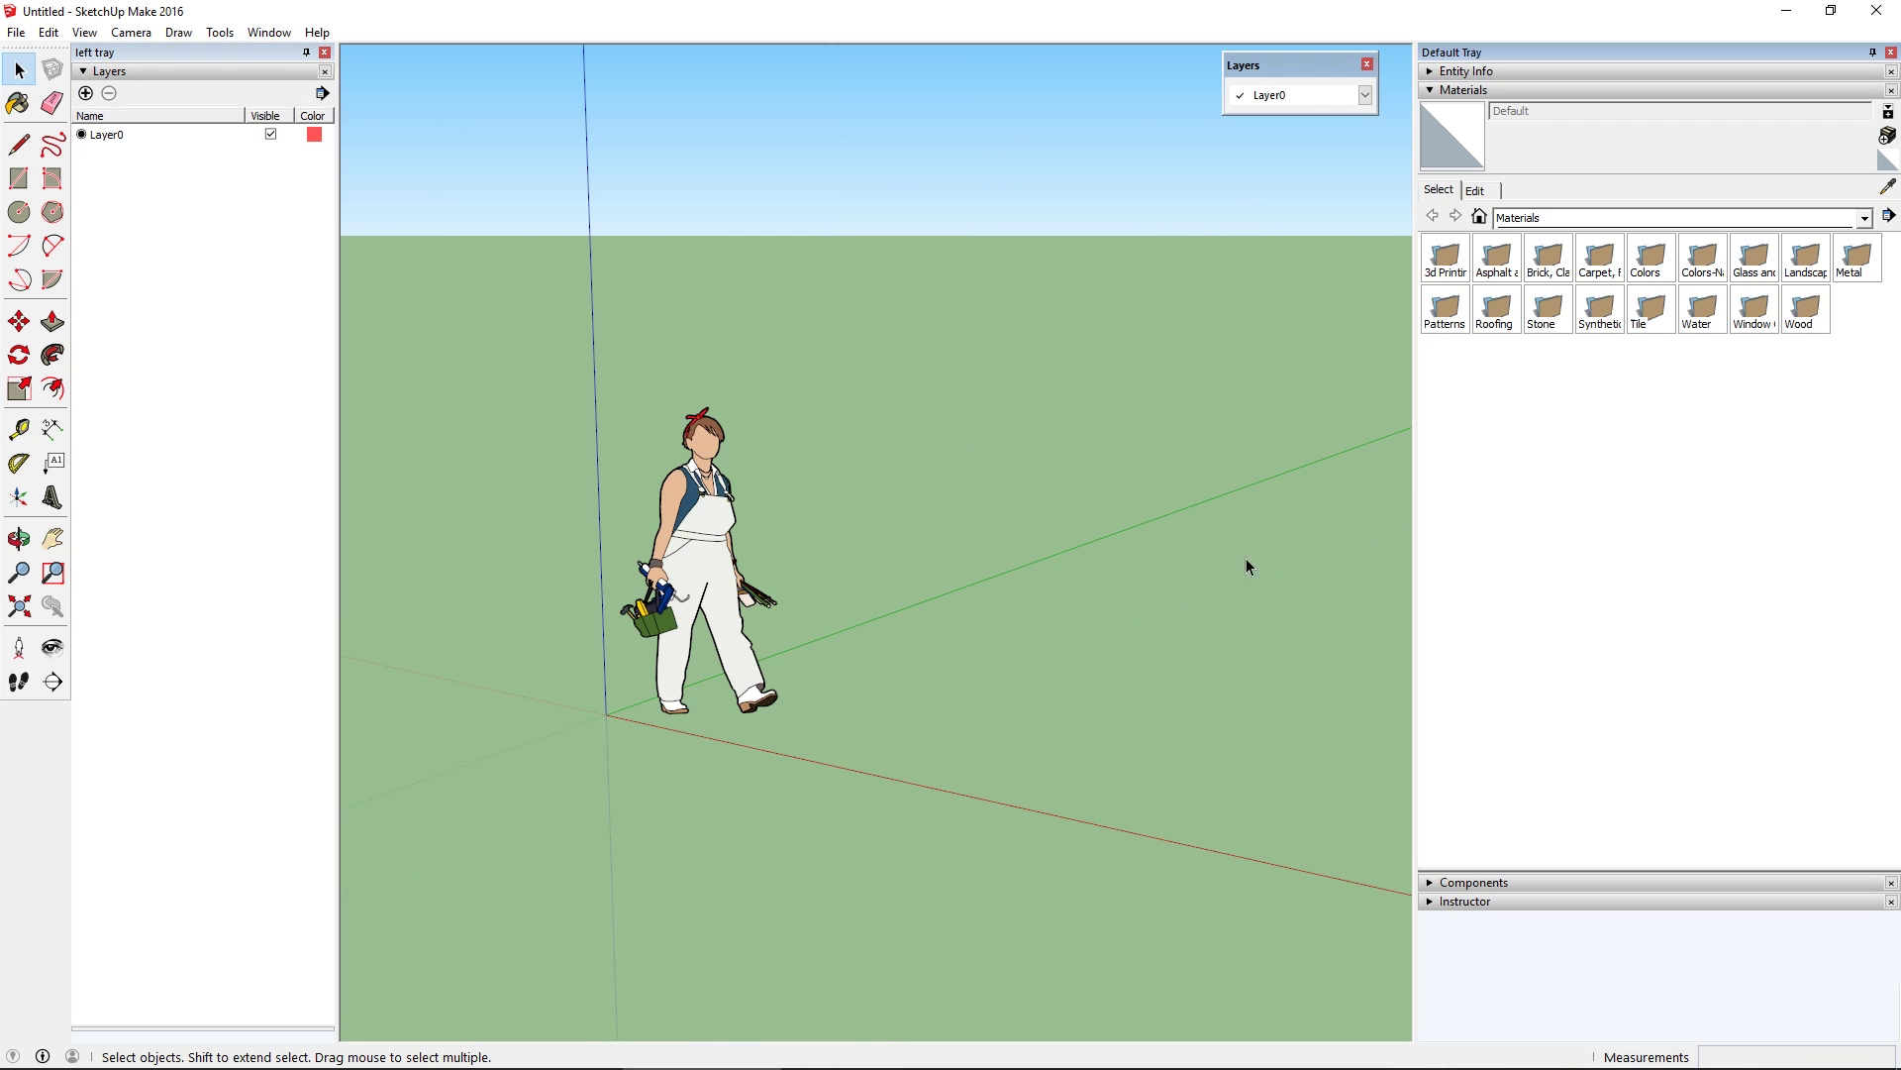
{"action": "left_click_drag", "start_coordinate": [1416, 218], "coordinate": [1650, 222]}
{"action": "left_click_drag", "start_coordinate": [338, 347], "coordinate": [320, 345]}
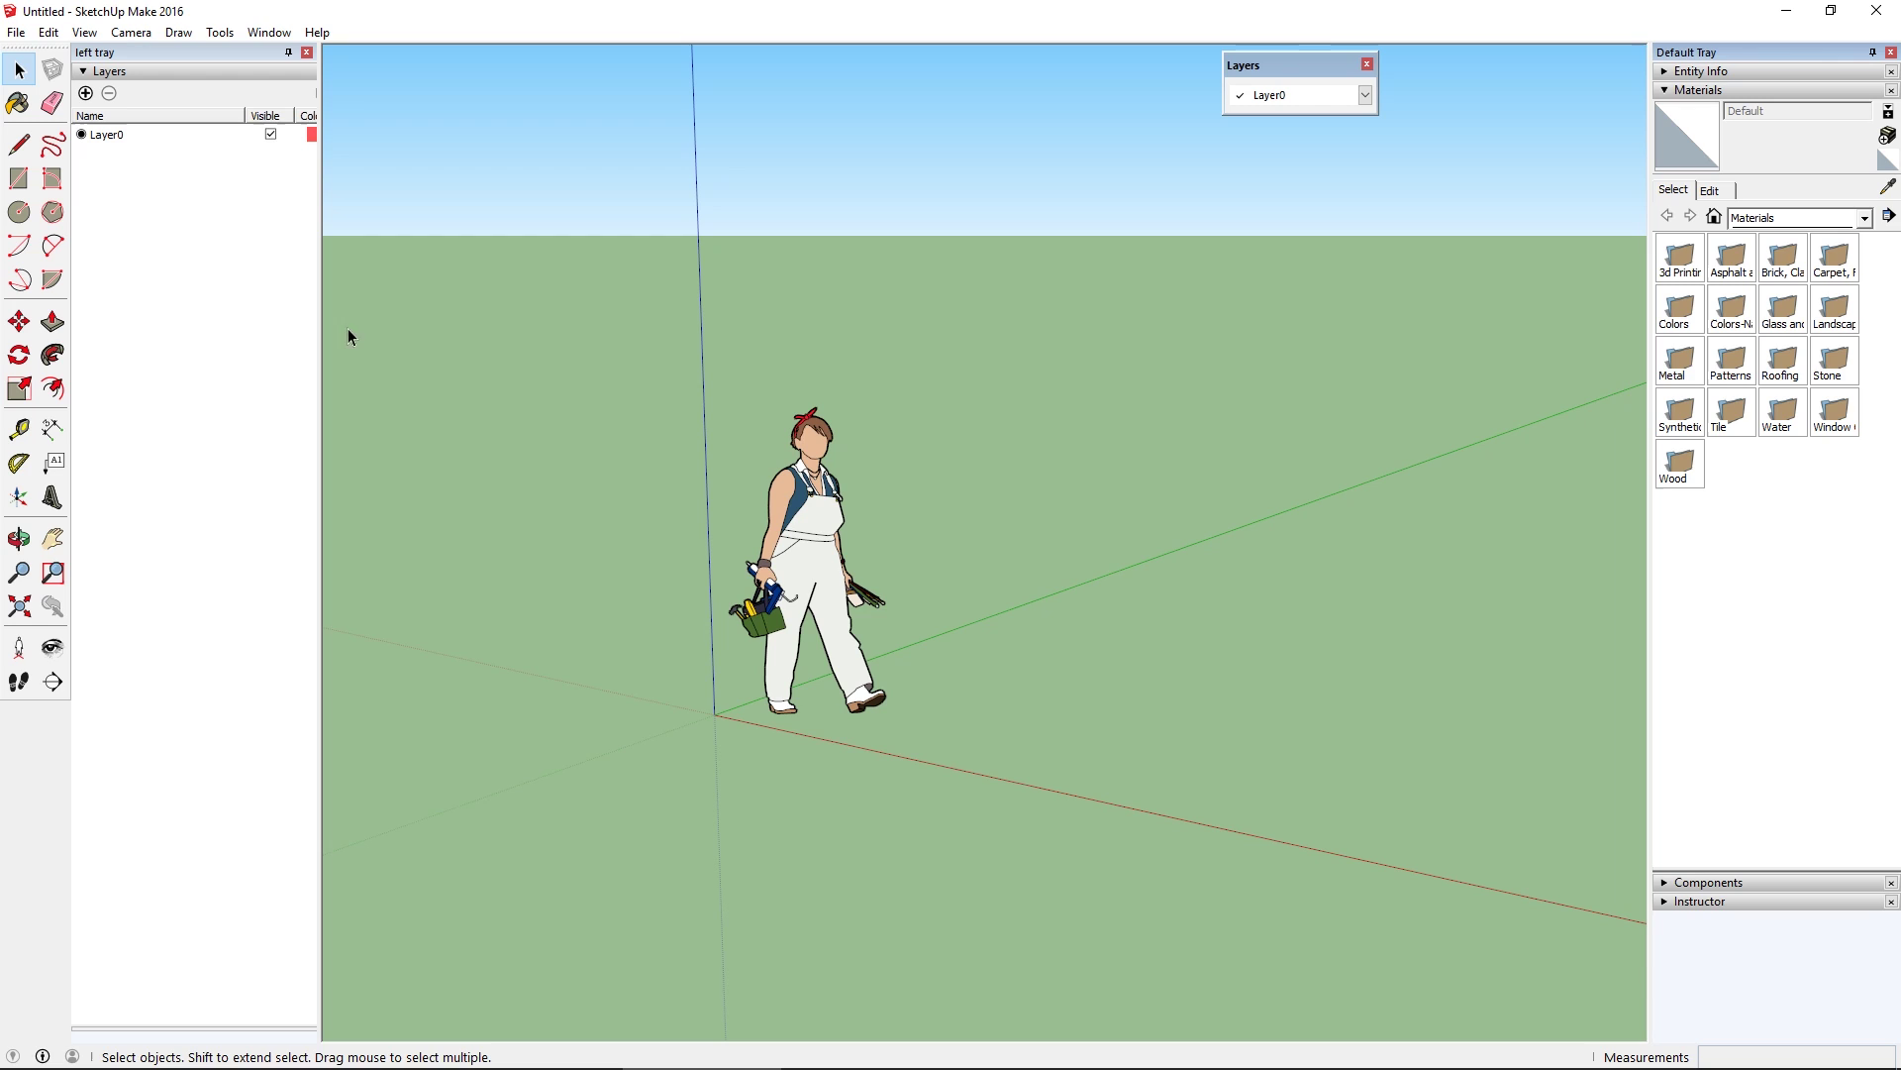
{"action": "left_click_drag", "start_coordinate": [1314, 64], "coordinate": [1572, 63]}
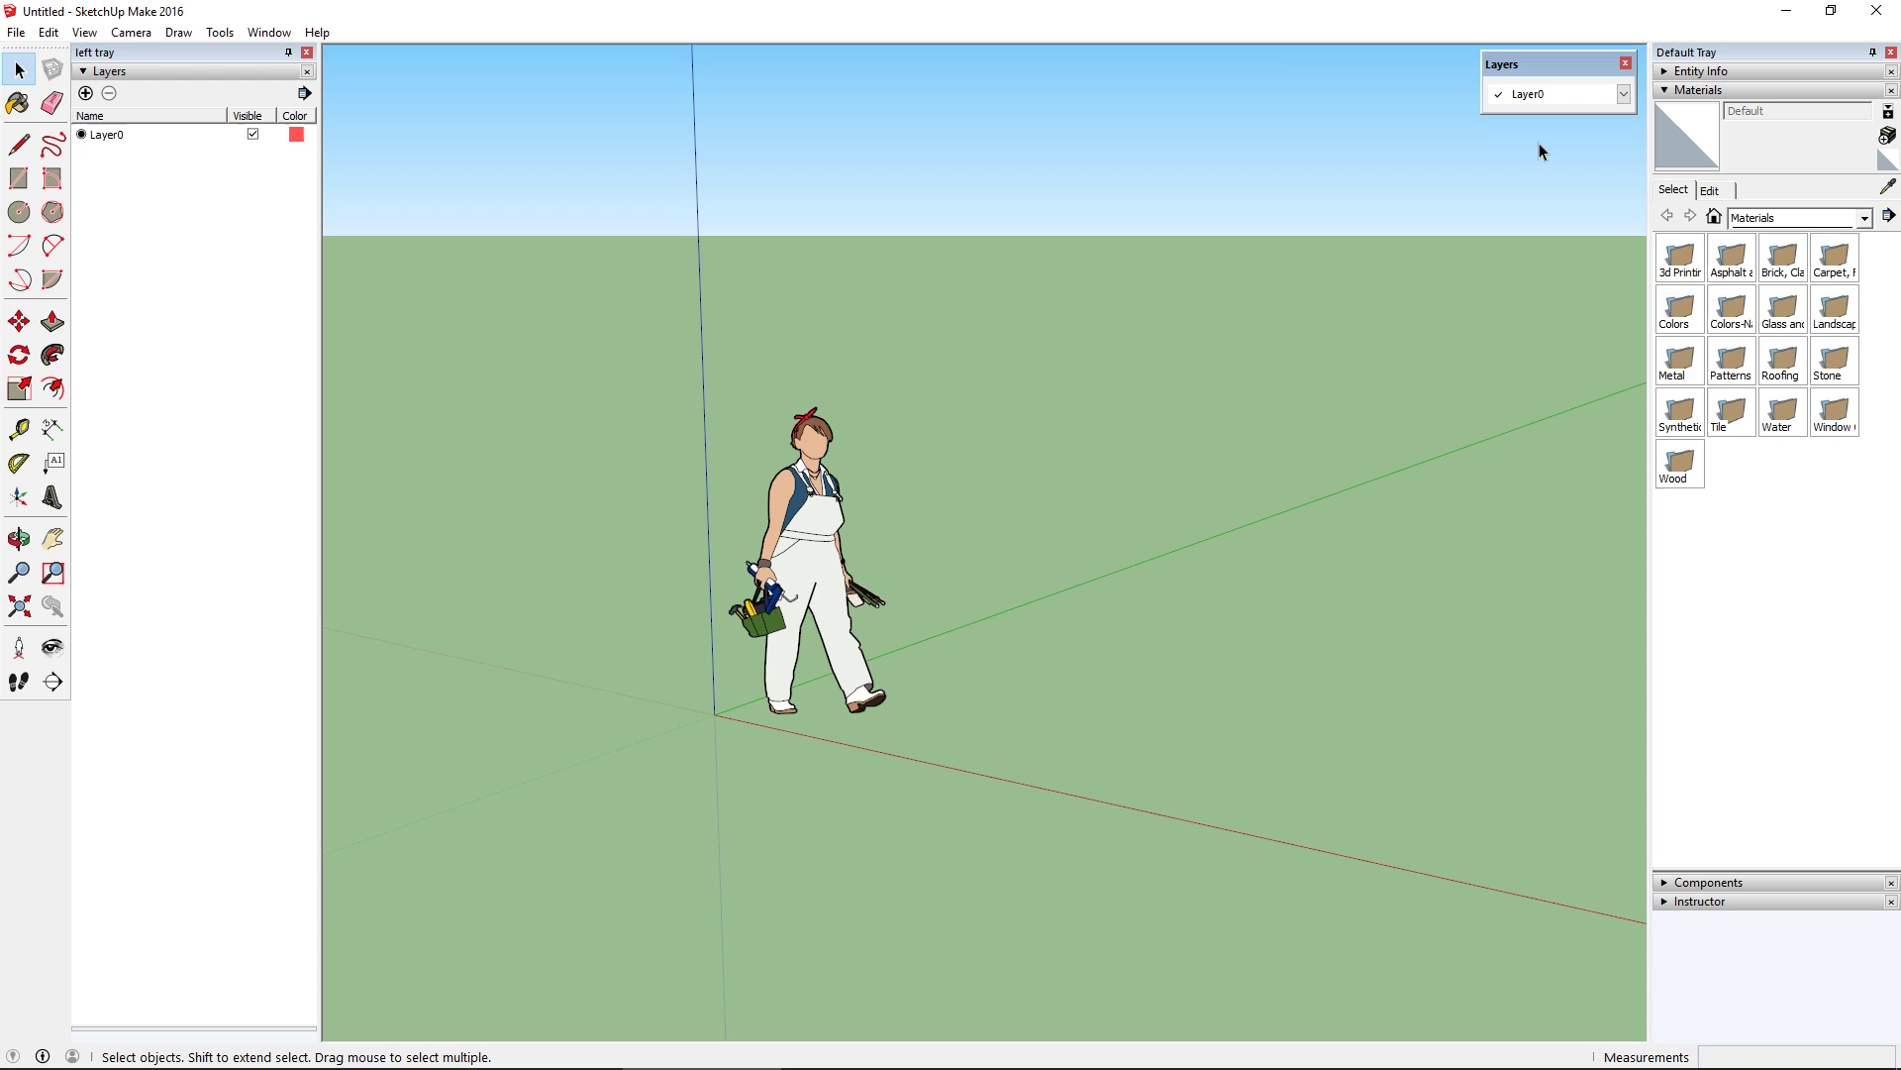
In Manage Trays, compare both trays' panels, then tick Layers for the Default Tray
{"action": "left_click", "coordinate": [268, 32]}
{"action": "left_click", "coordinate": [309, 105]}
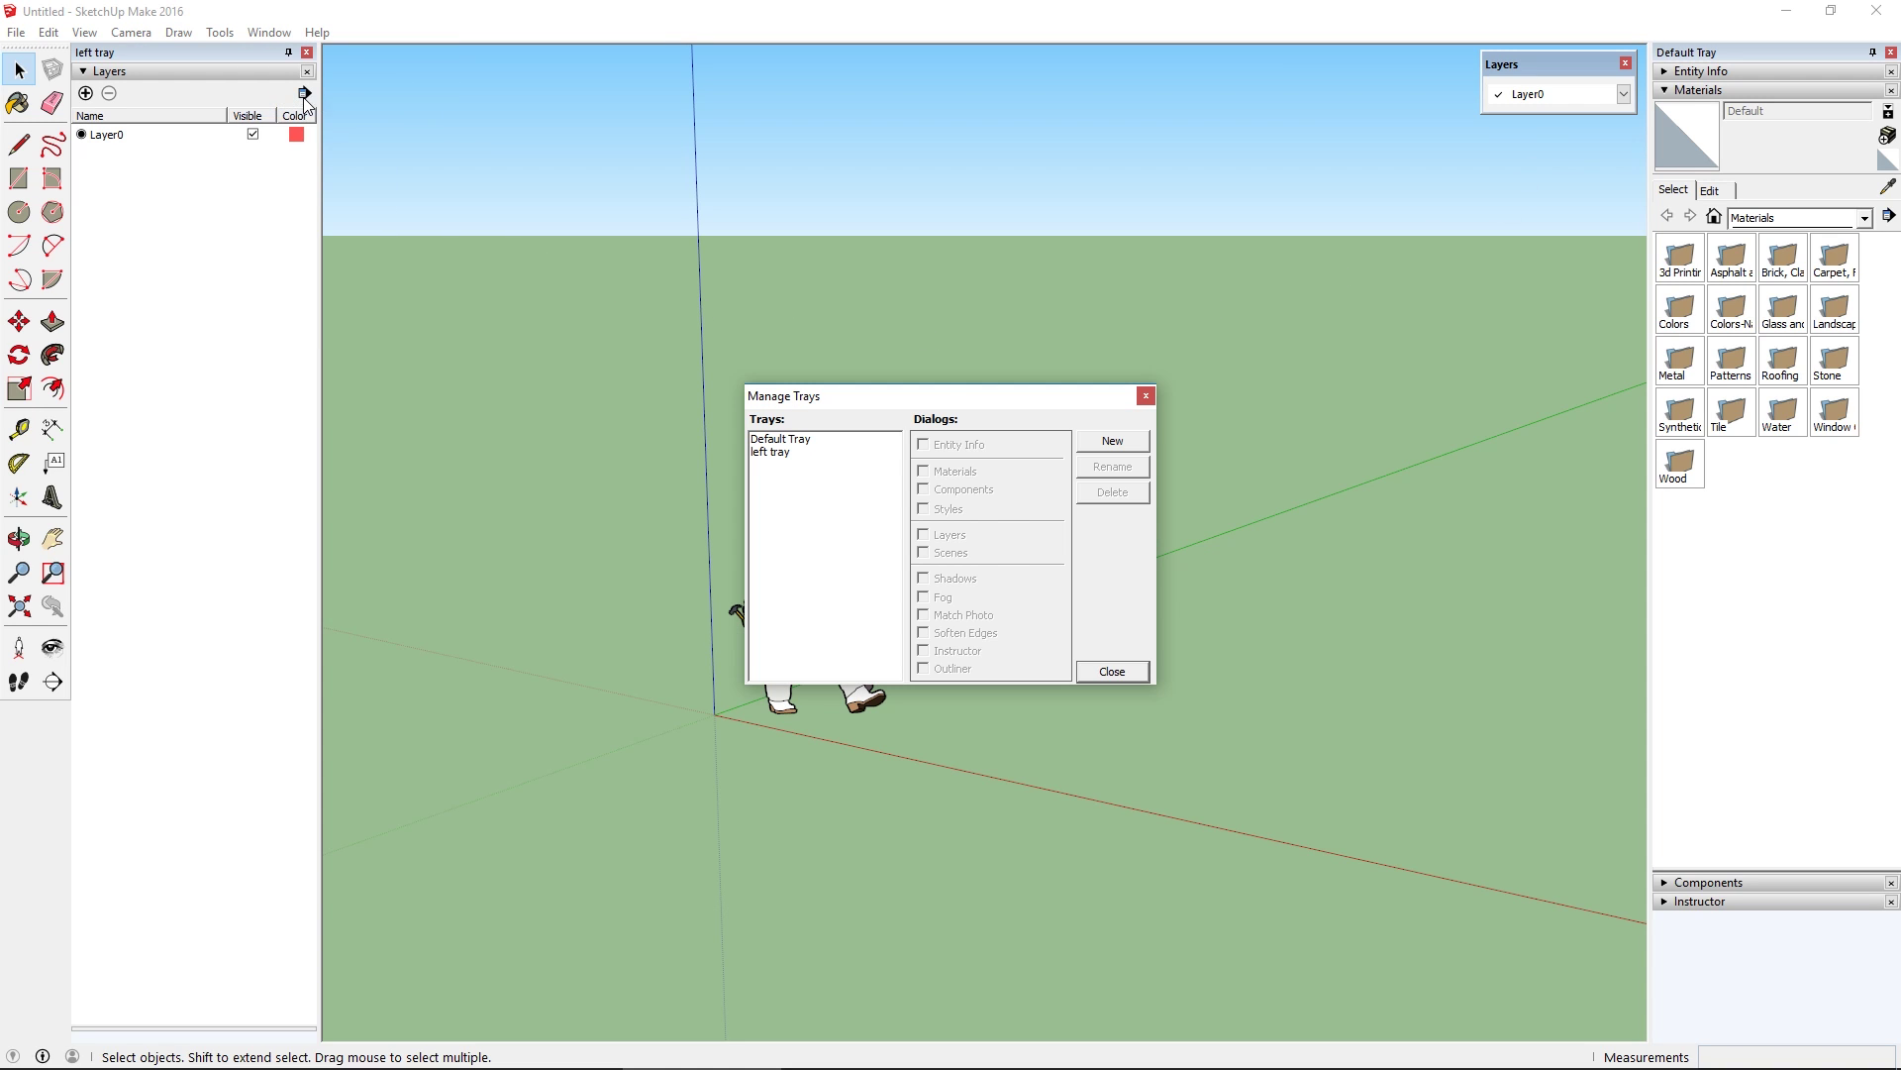
{"action": "left_click", "coordinate": [790, 441]}
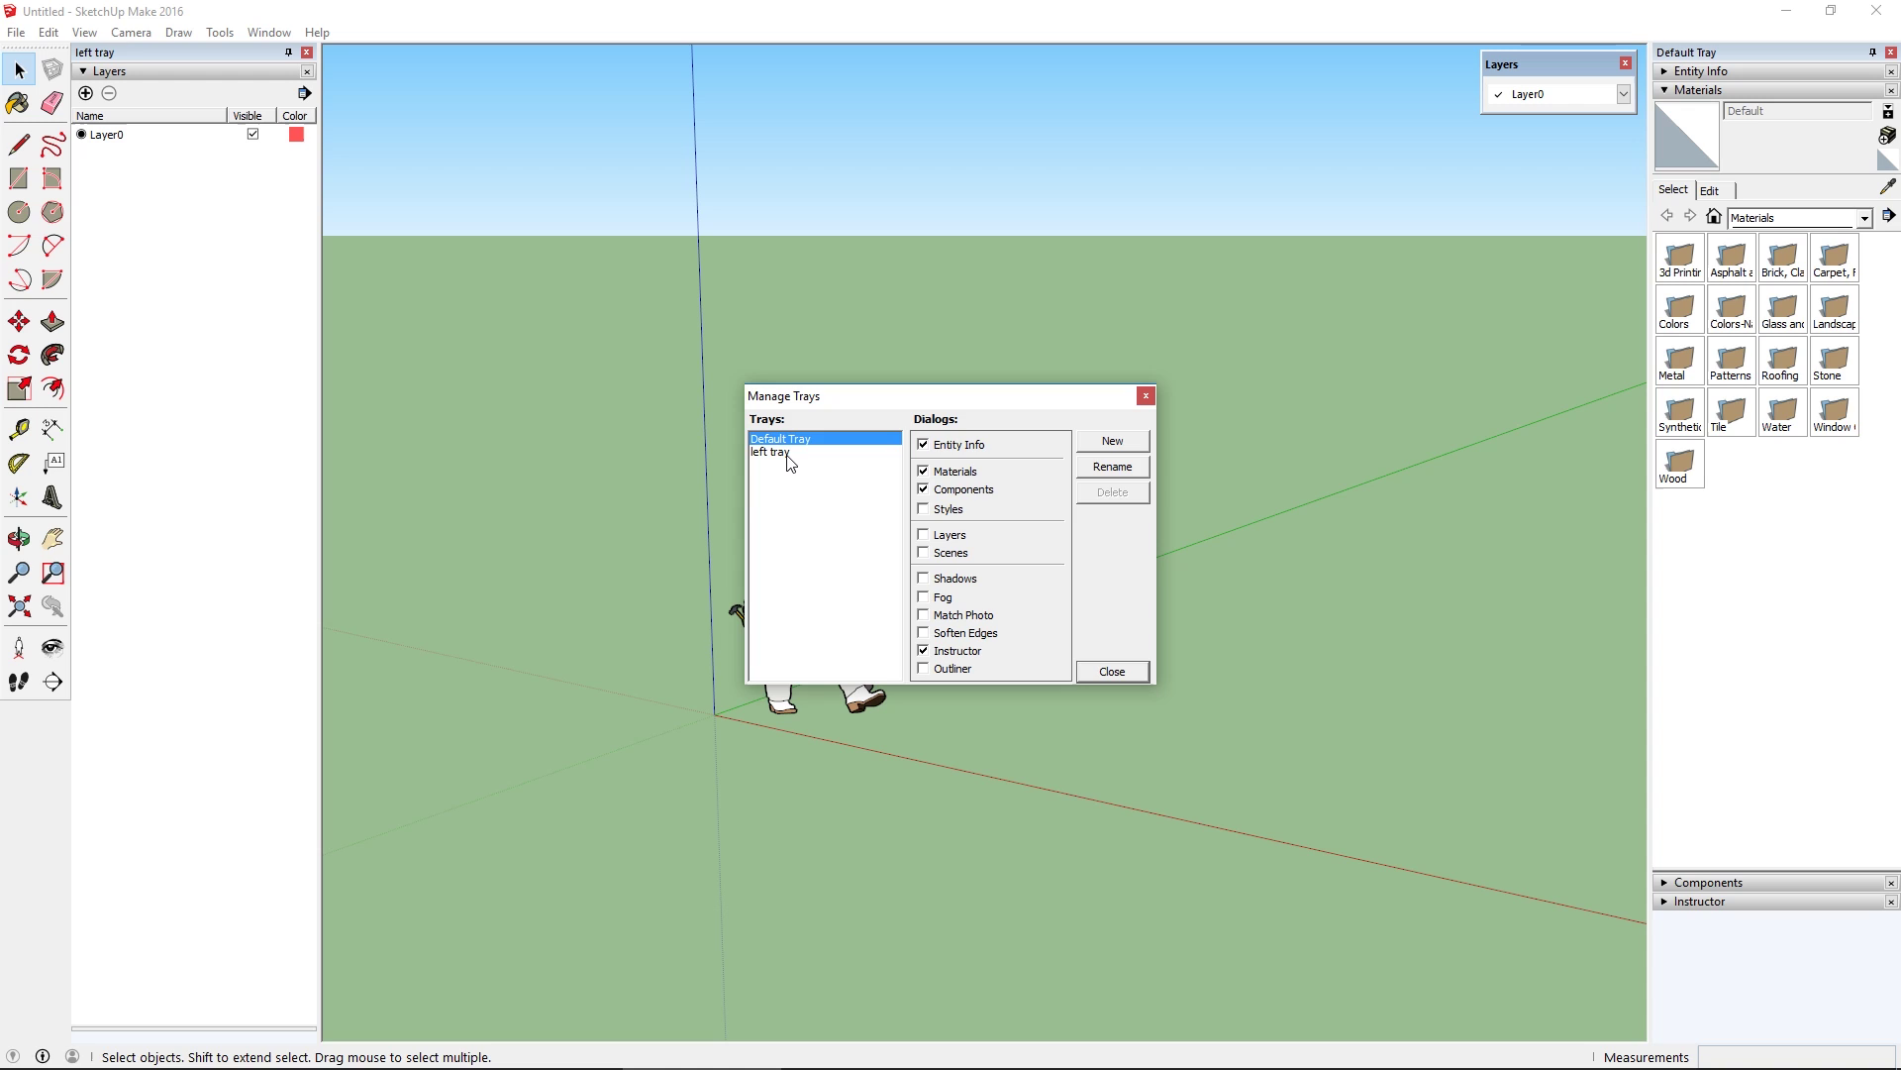
{"action": "left_click", "coordinate": [788, 454]}
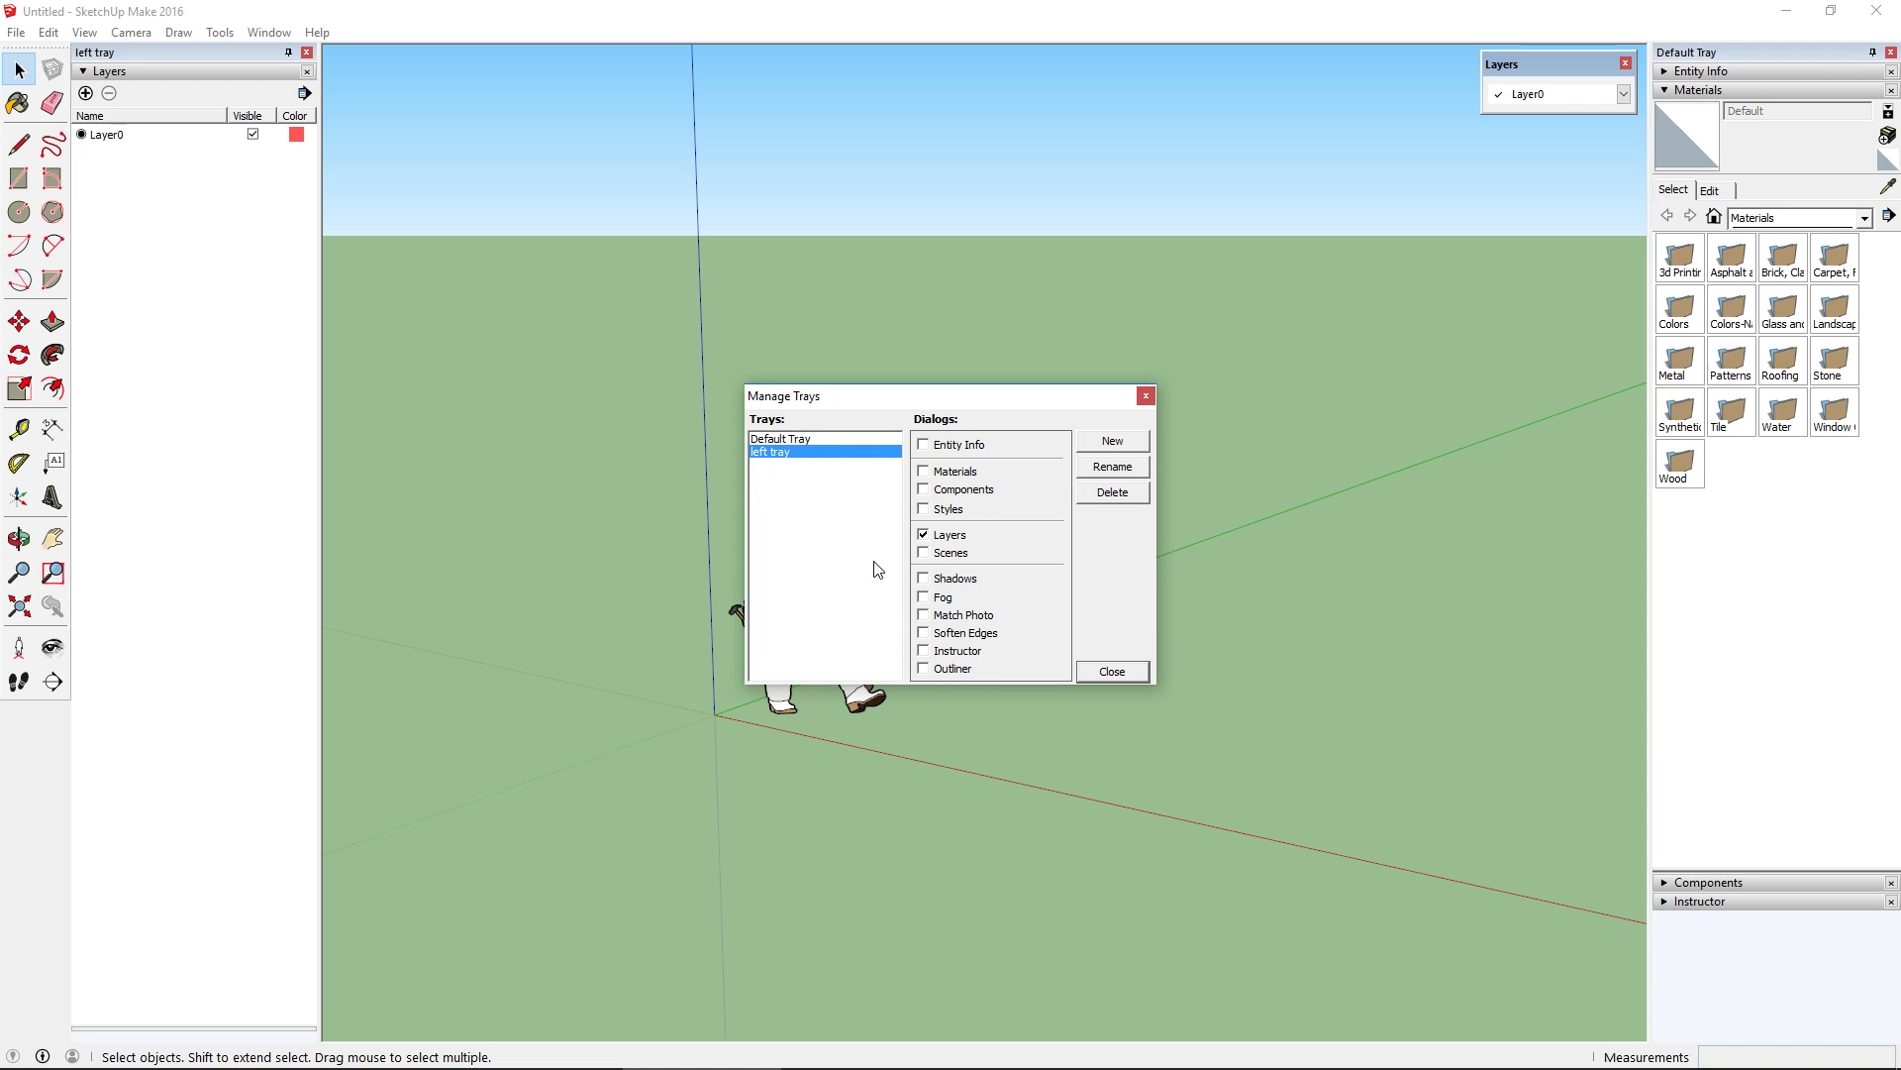
{"action": "left_click", "coordinate": [798, 443]}
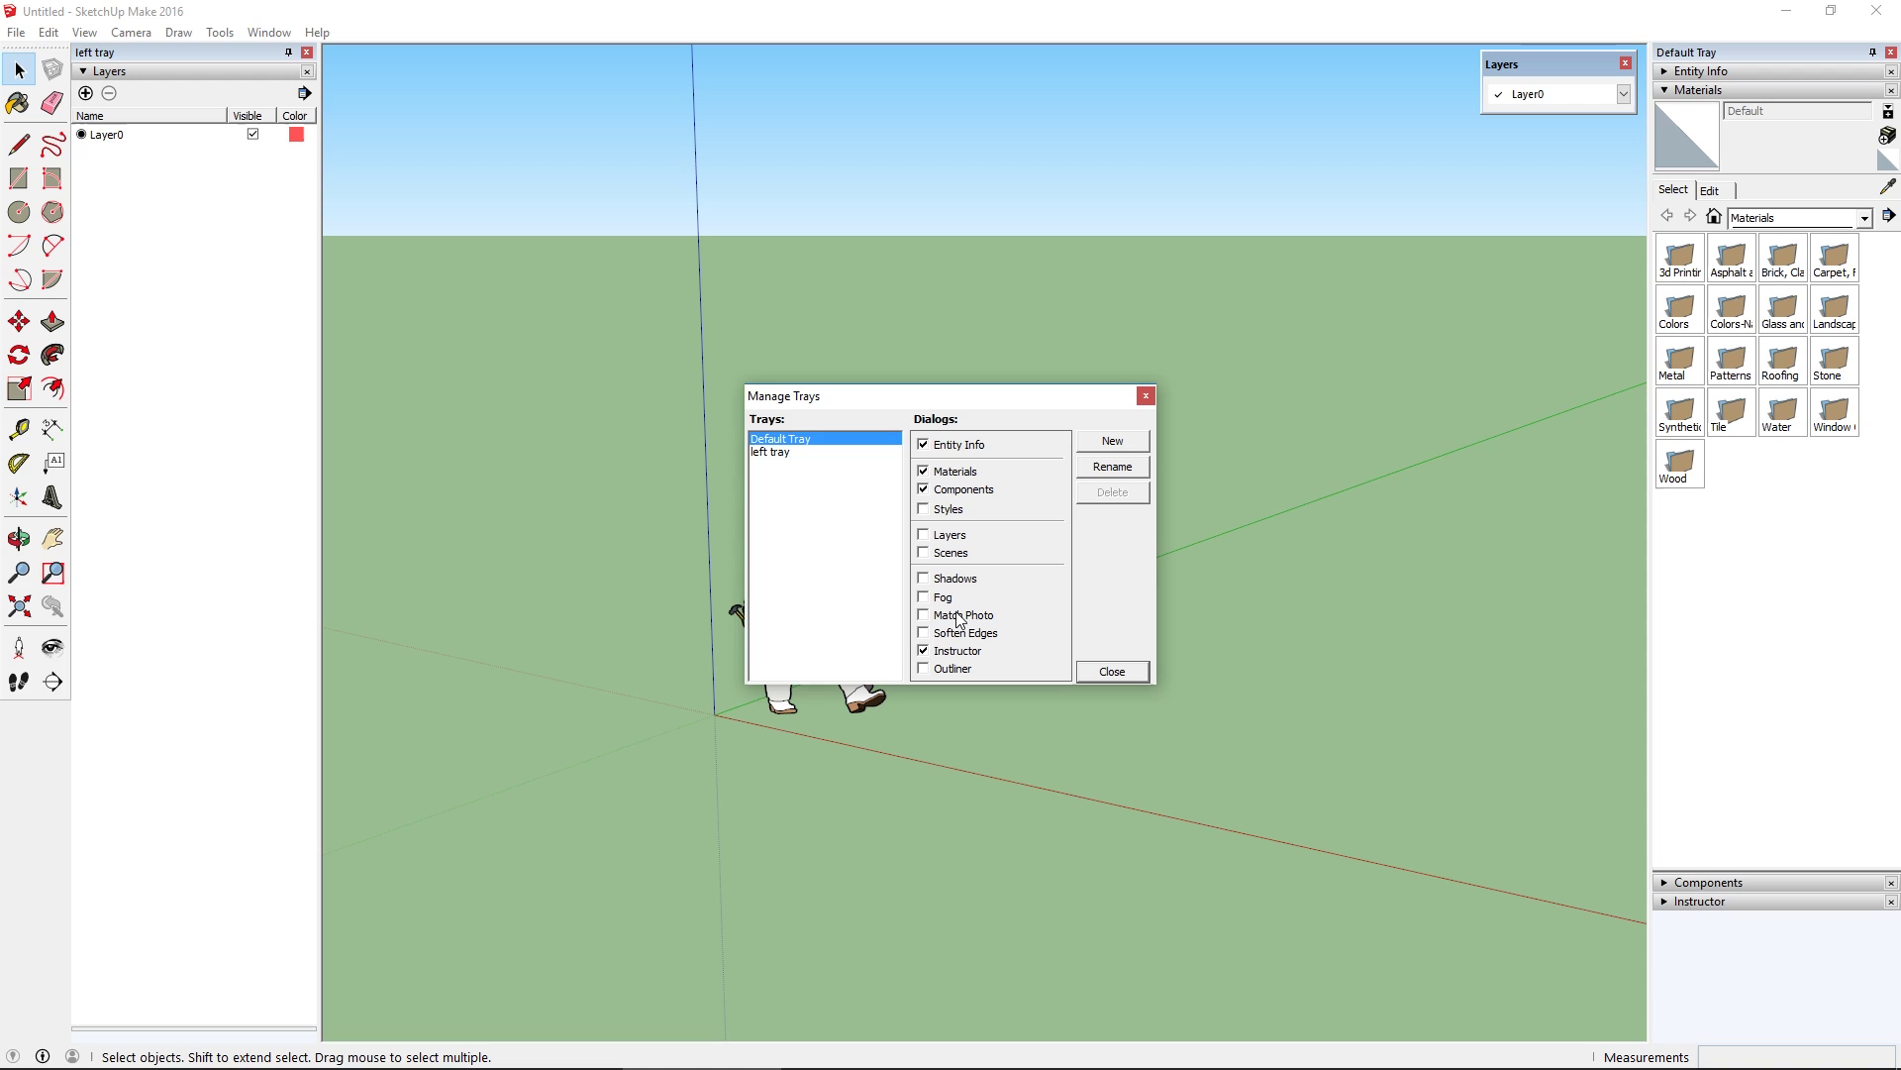
{"action": "left_click", "coordinate": [781, 455]}
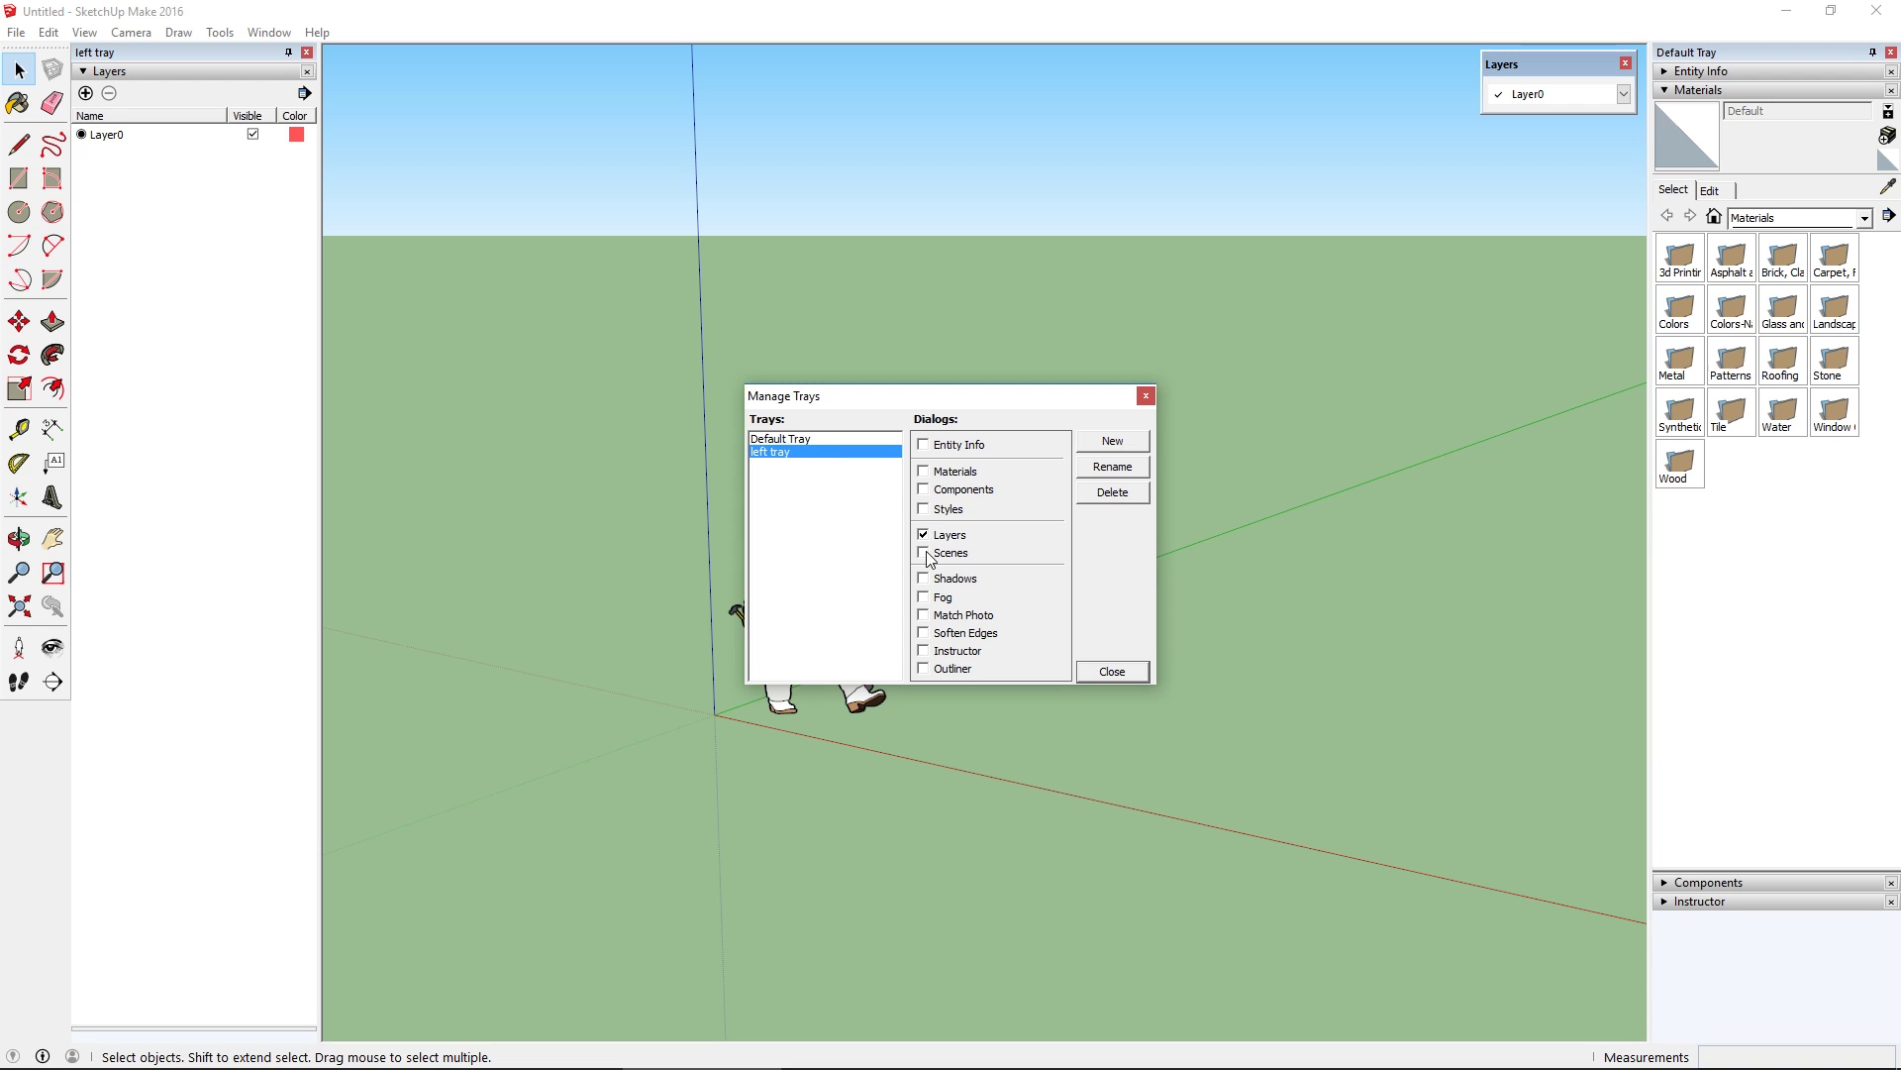
{"action": "left_click", "coordinate": [778, 438]}
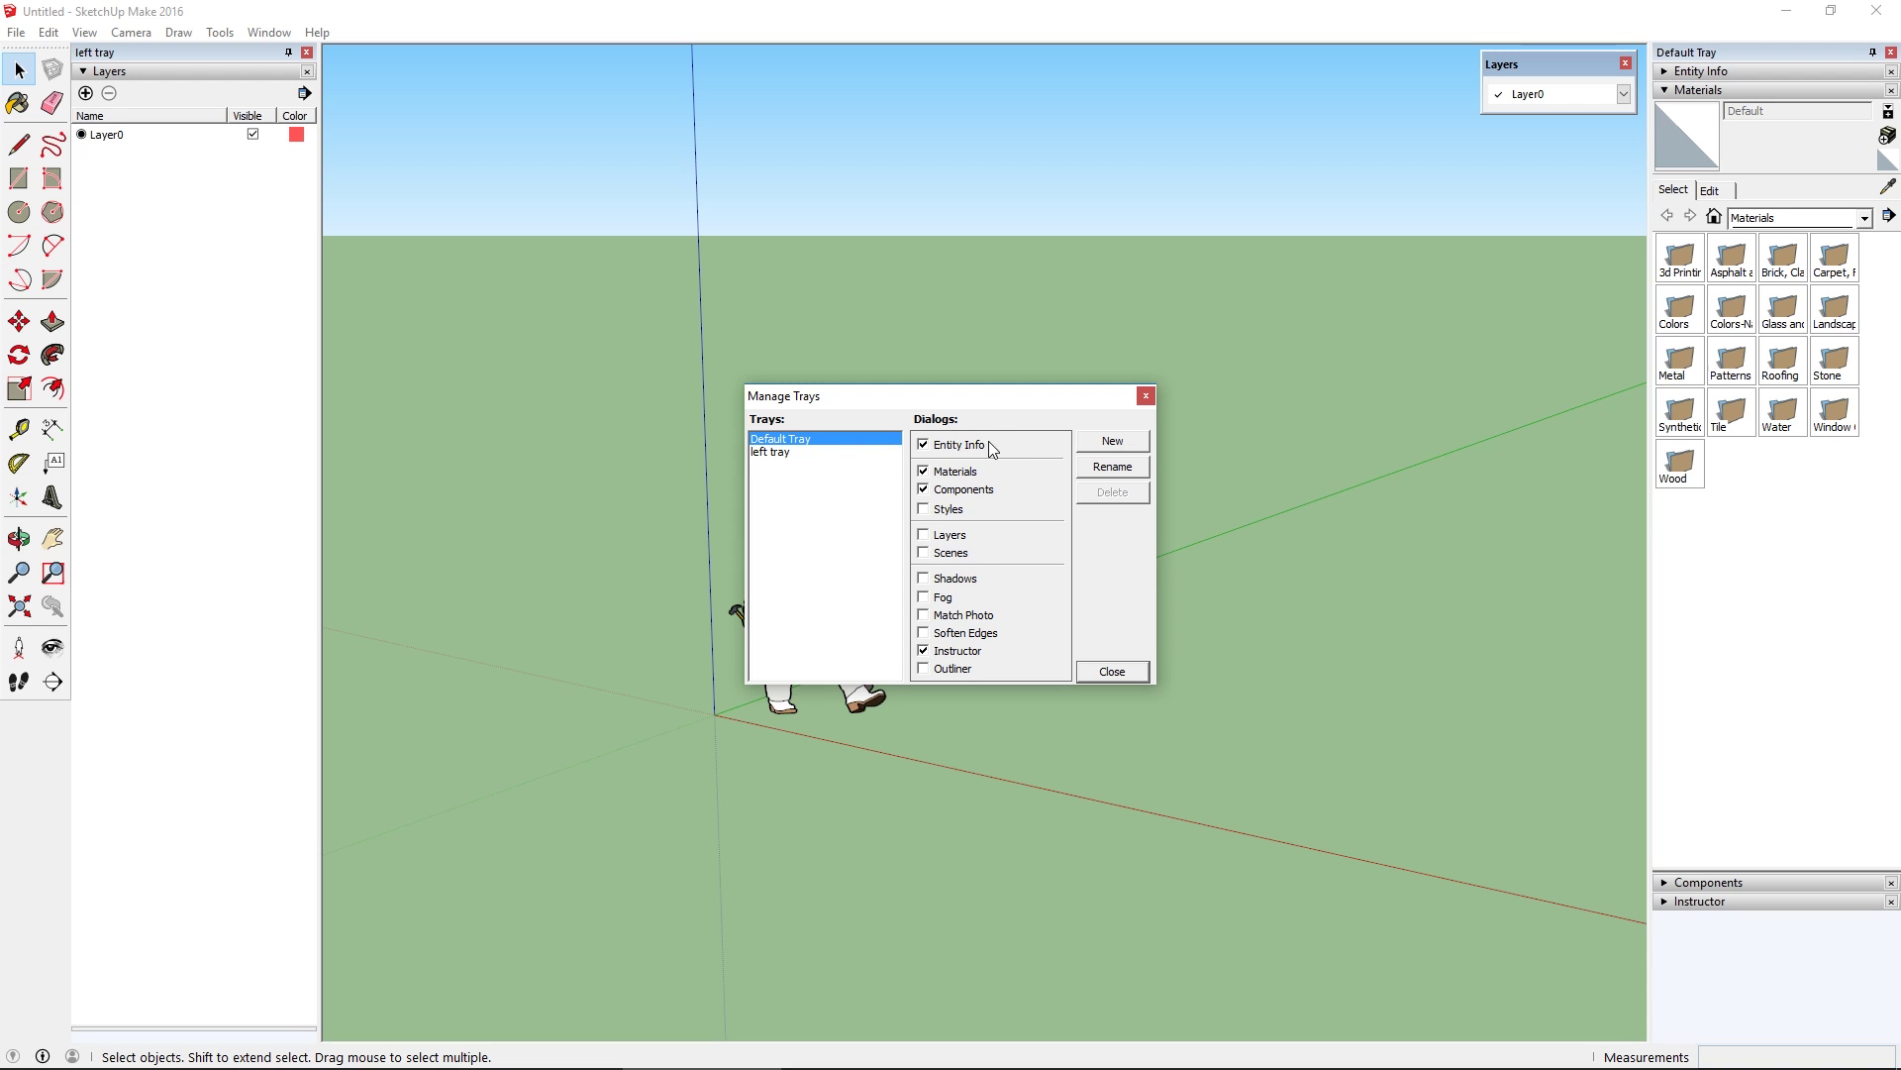
{"action": "left_click", "coordinate": [924, 534]}
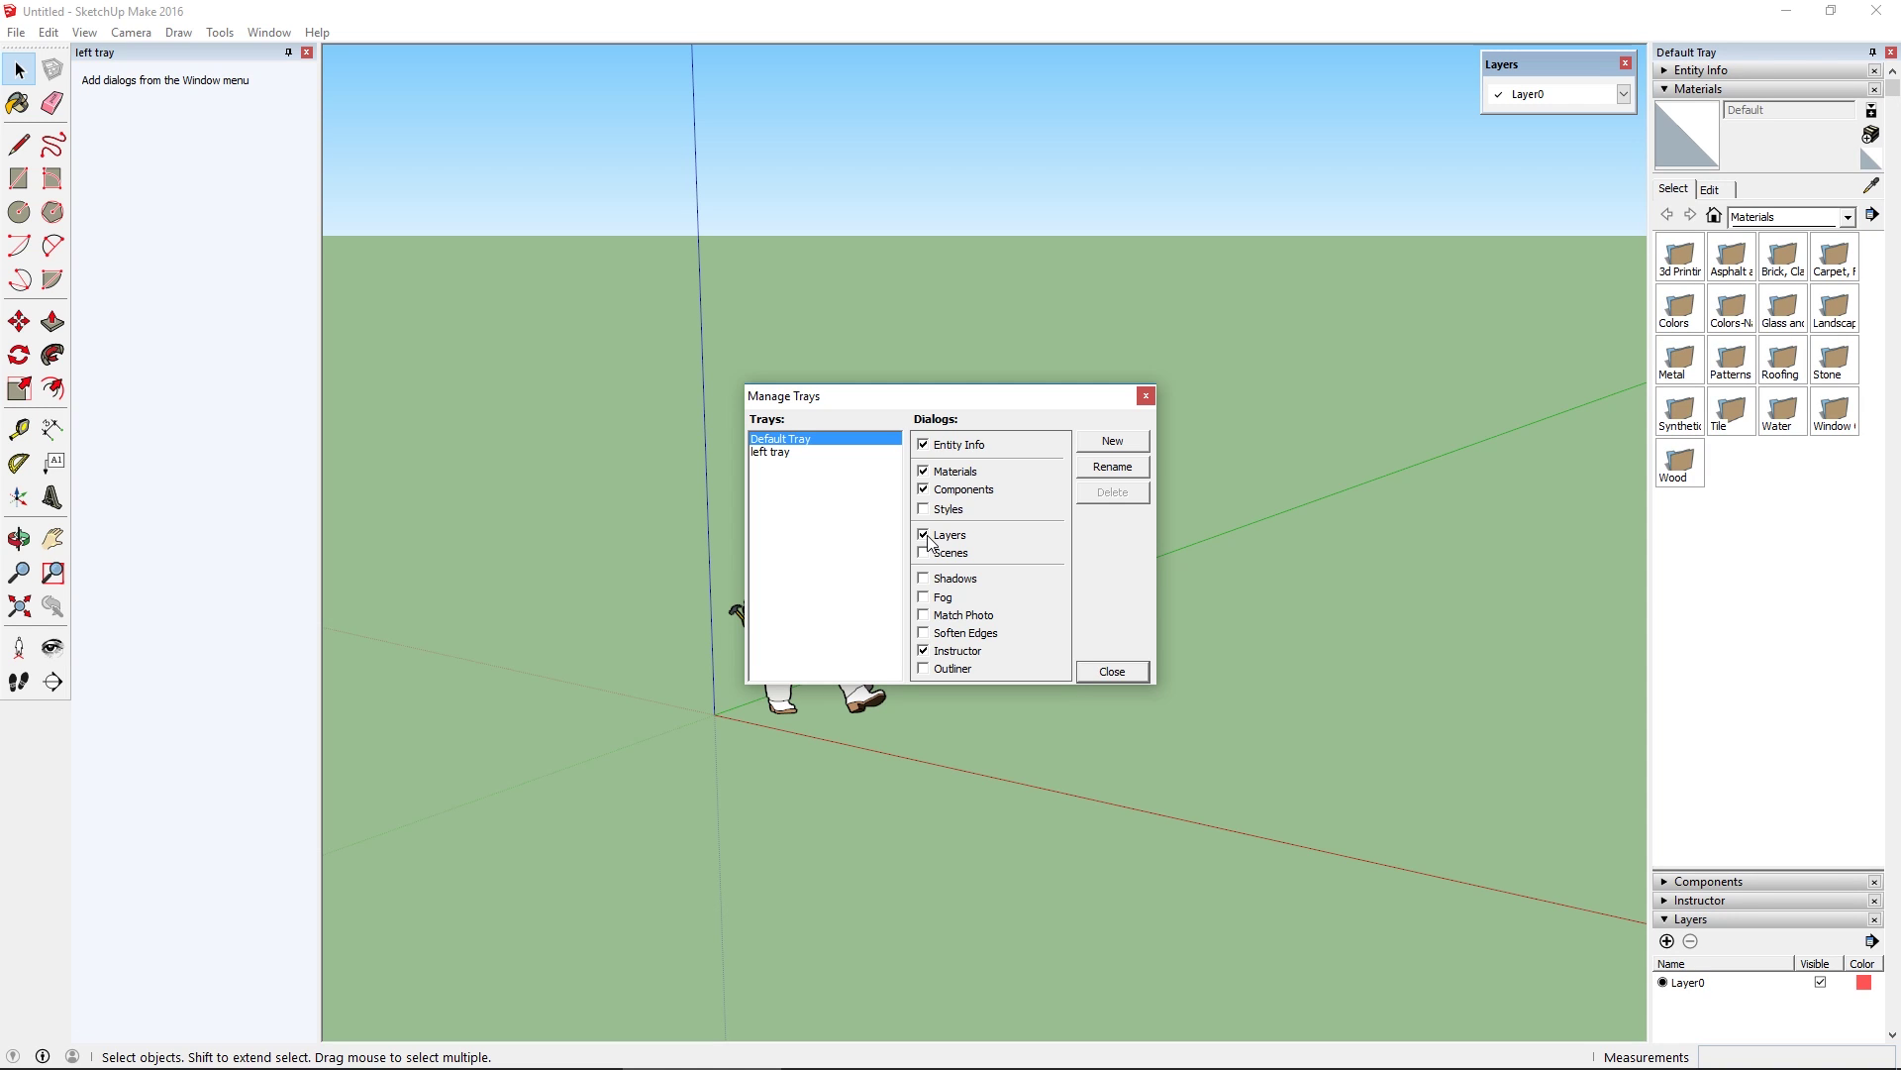
{"action": "left_click", "coordinate": [778, 452]}
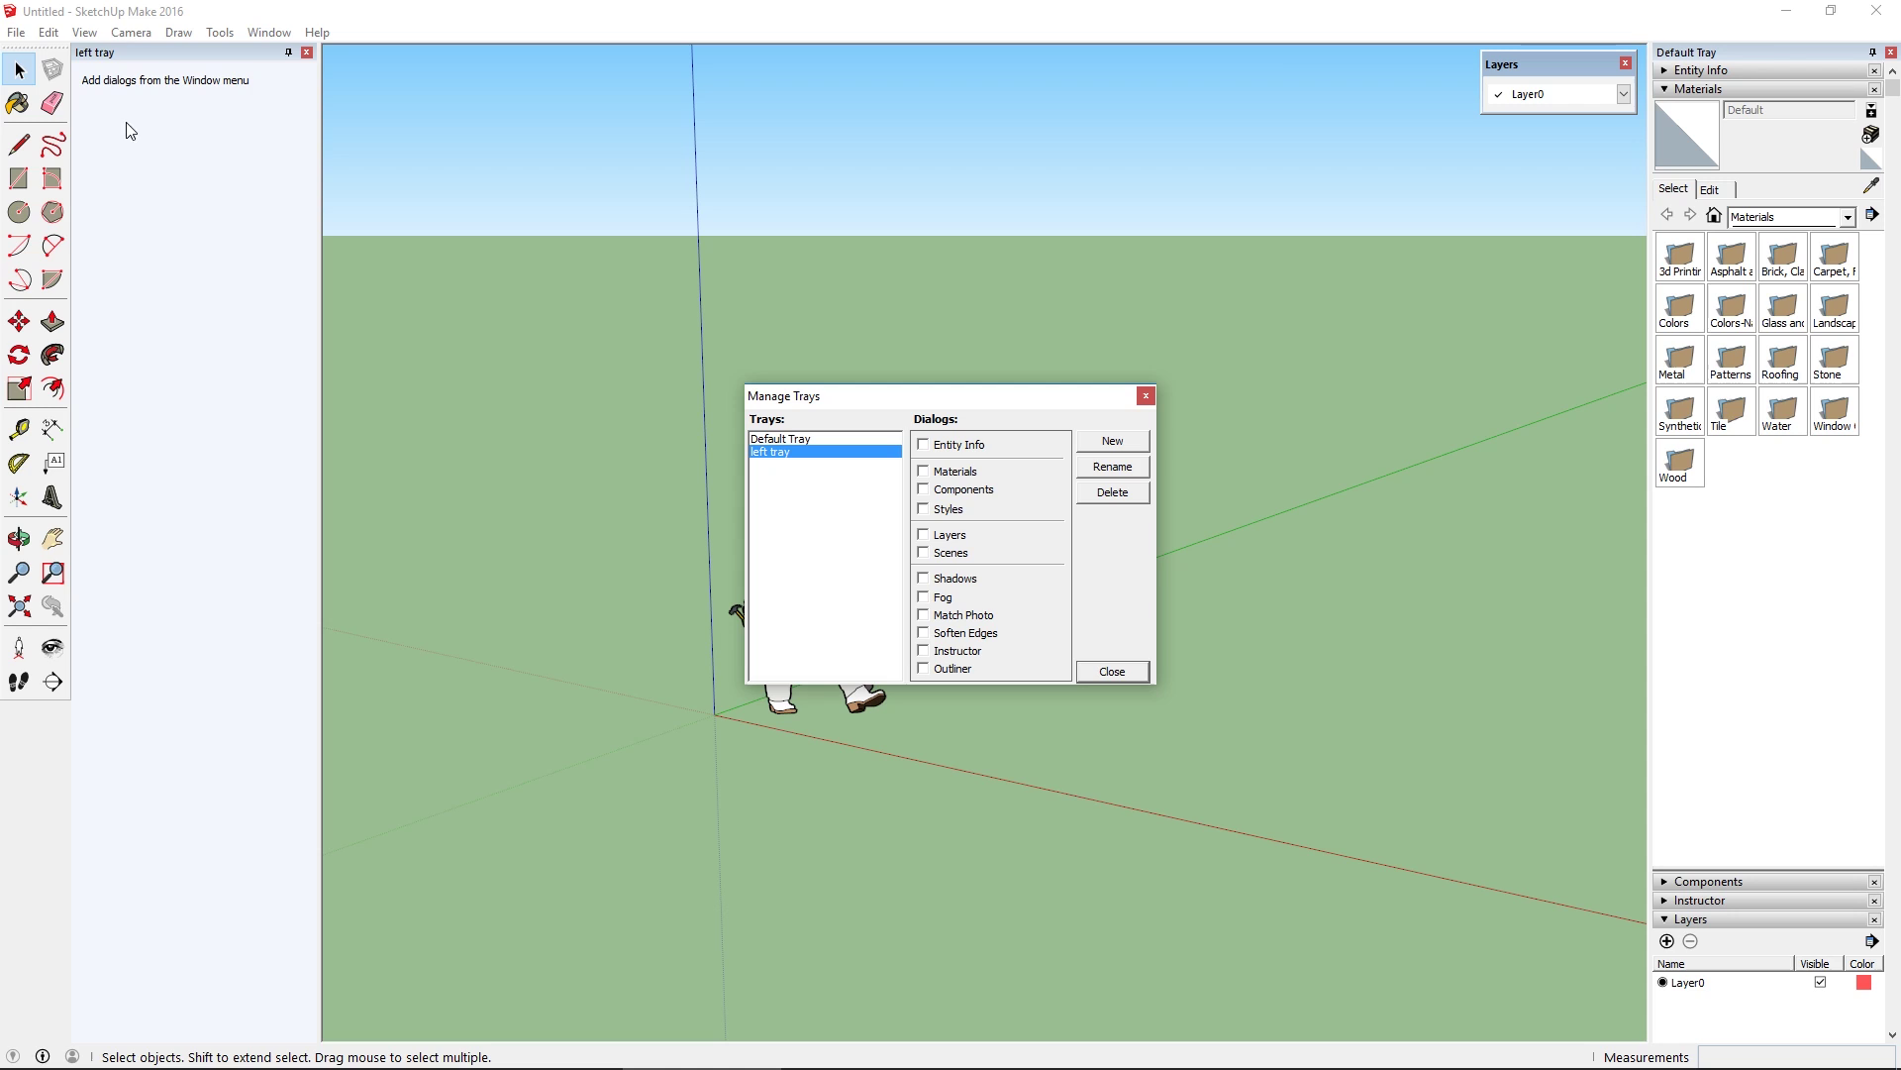
{"action": "left_click", "coordinate": [1112, 673]}
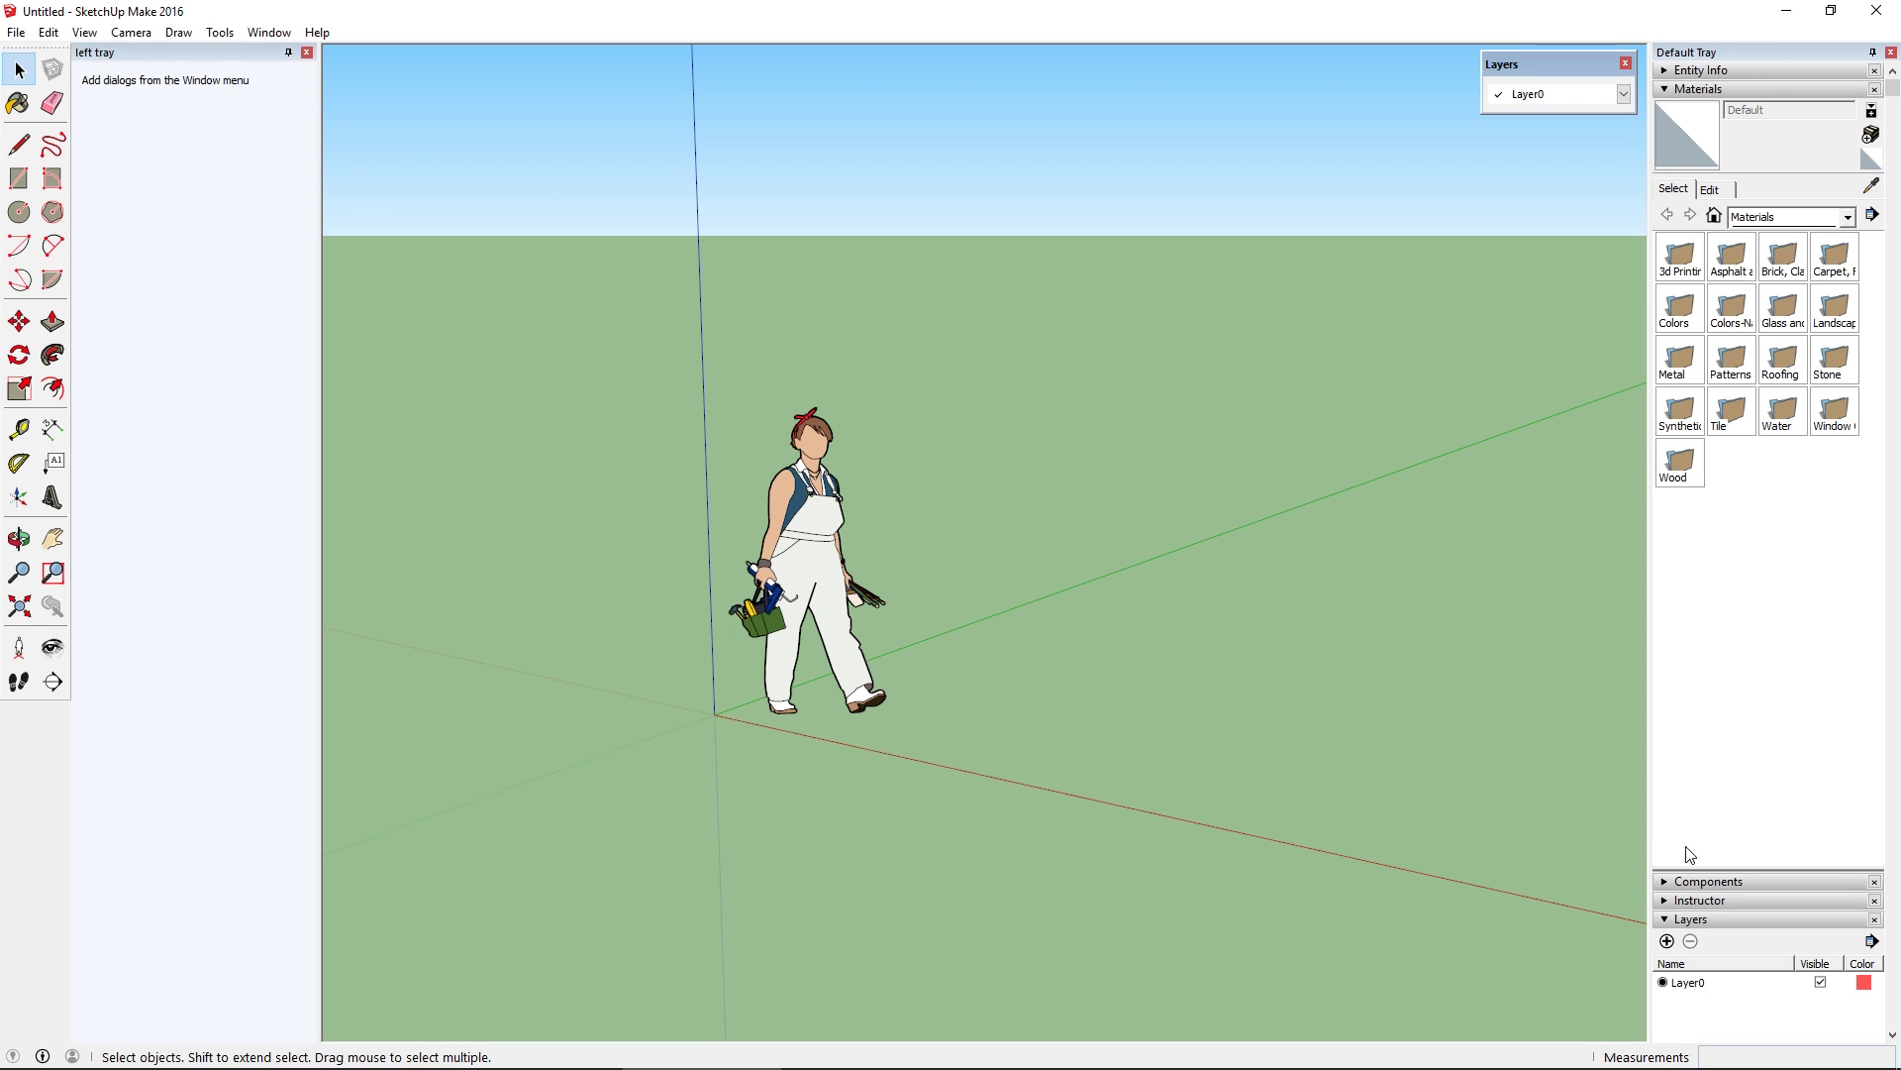
Use Manage Trays to tick Layers for the left tray again
{"action": "left_click", "coordinate": [1671, 90]}
{"action": "left_click", "coordinate": [1667, 146]}
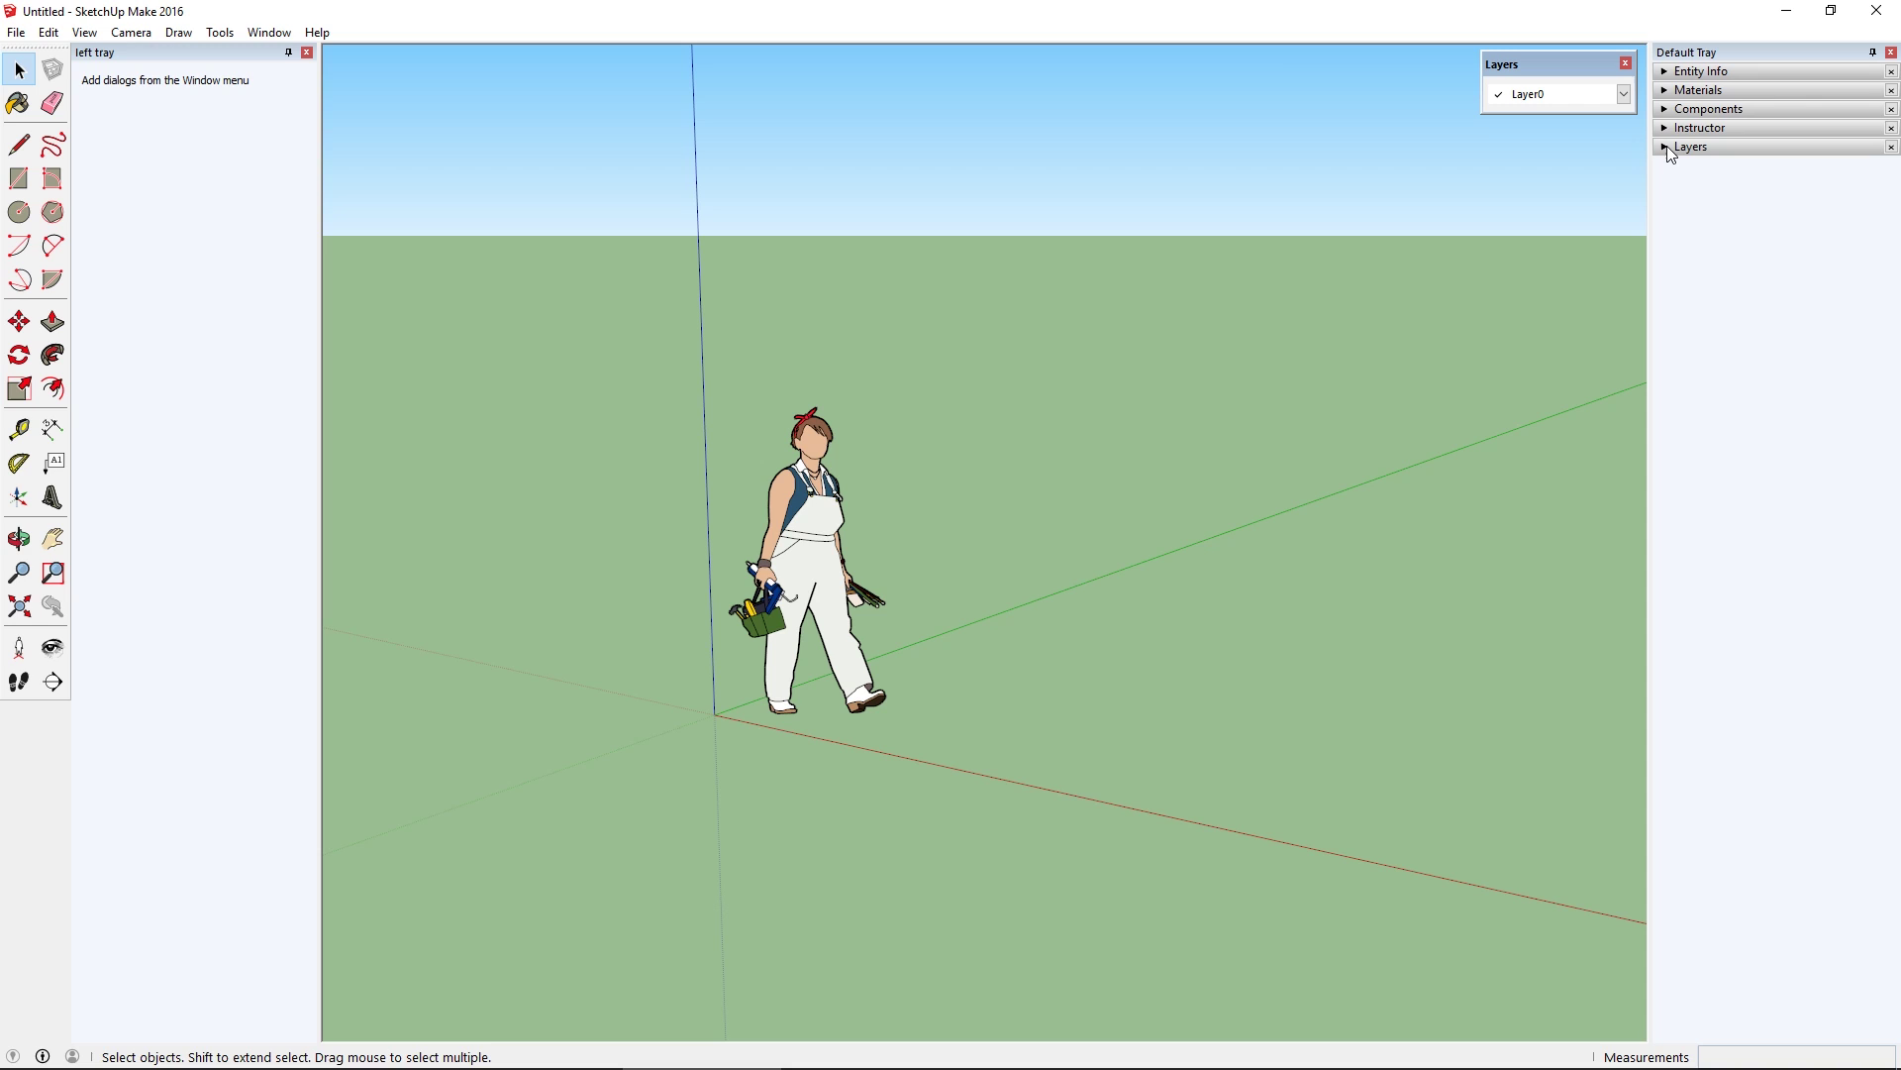
{"action": "left_click", "coordinate": [1666, 146]}
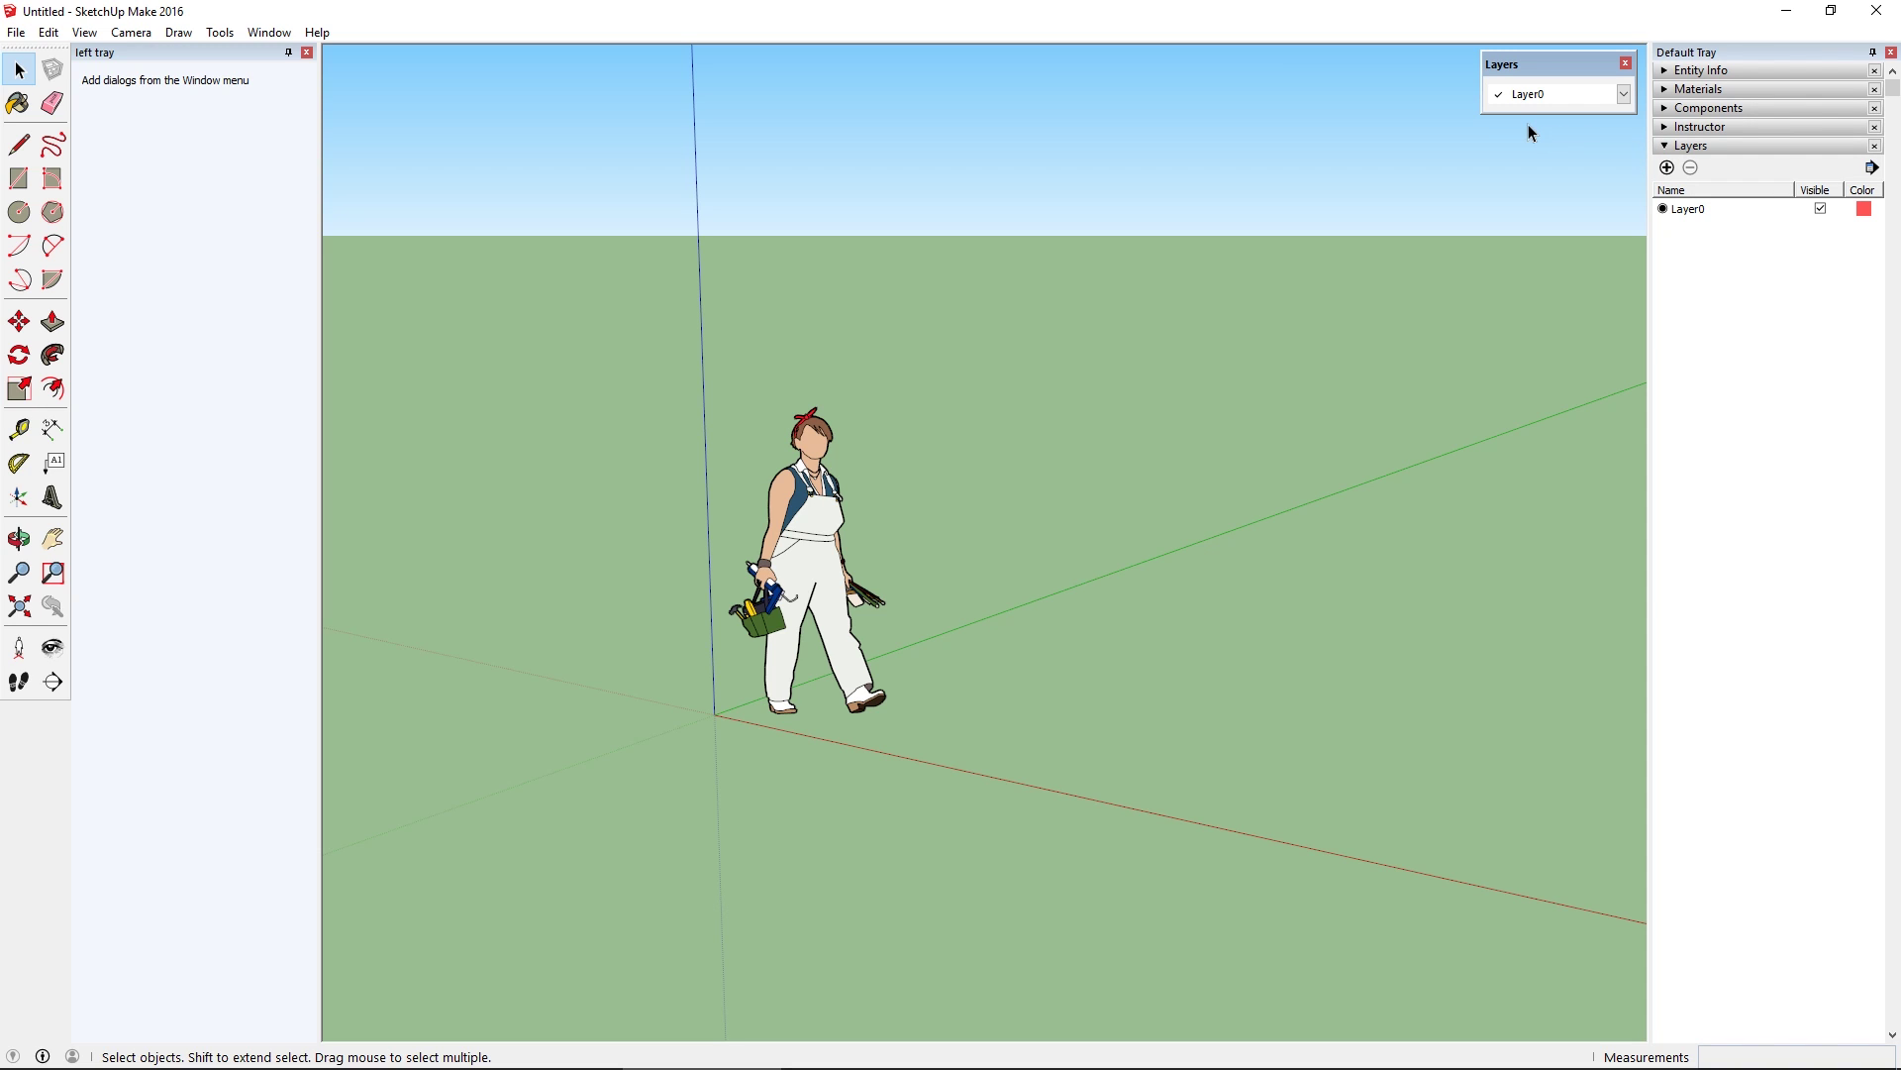
{"action": "left_click", "coordinate": [268, 32]}
{"action": "left_click", "coordinate": [293, 109]}
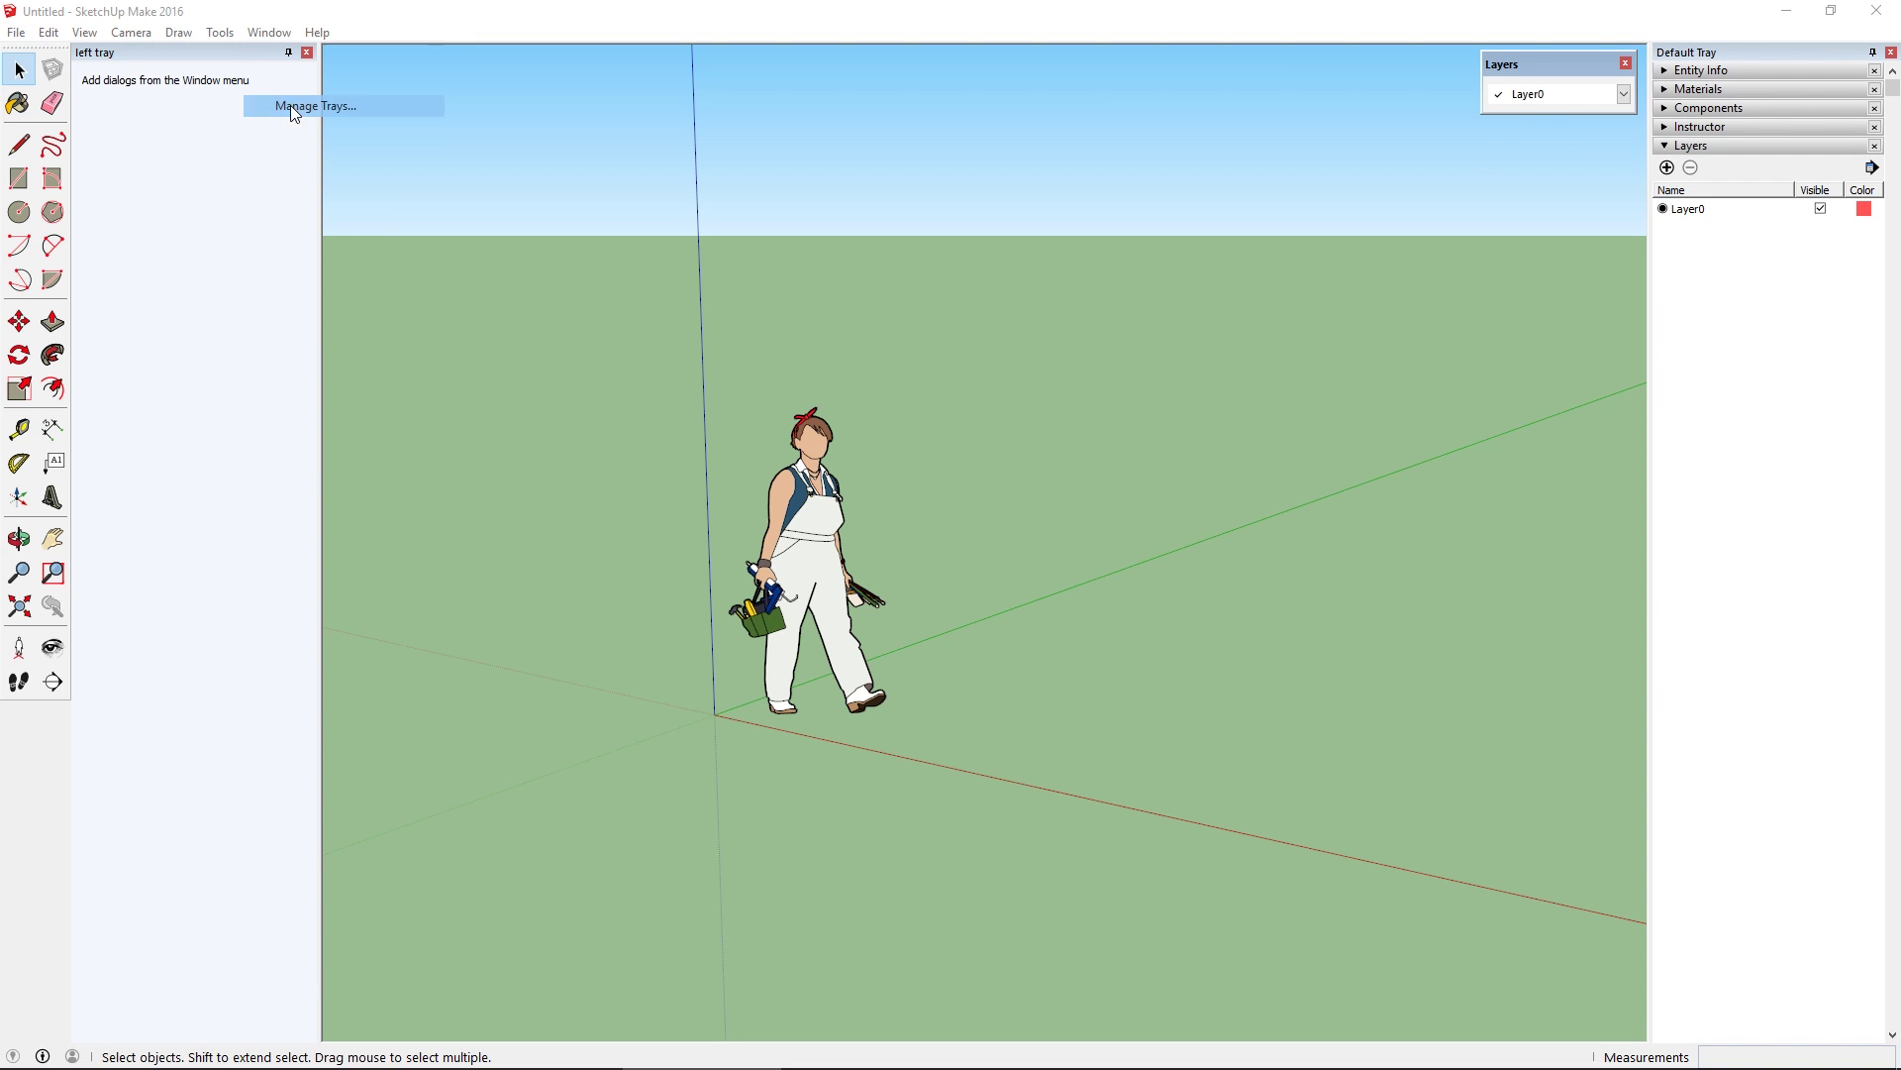
{"action": "left_click", "coordinate": [768, 451]}
{"action": "left_click", "coordinate": [924, 535]}
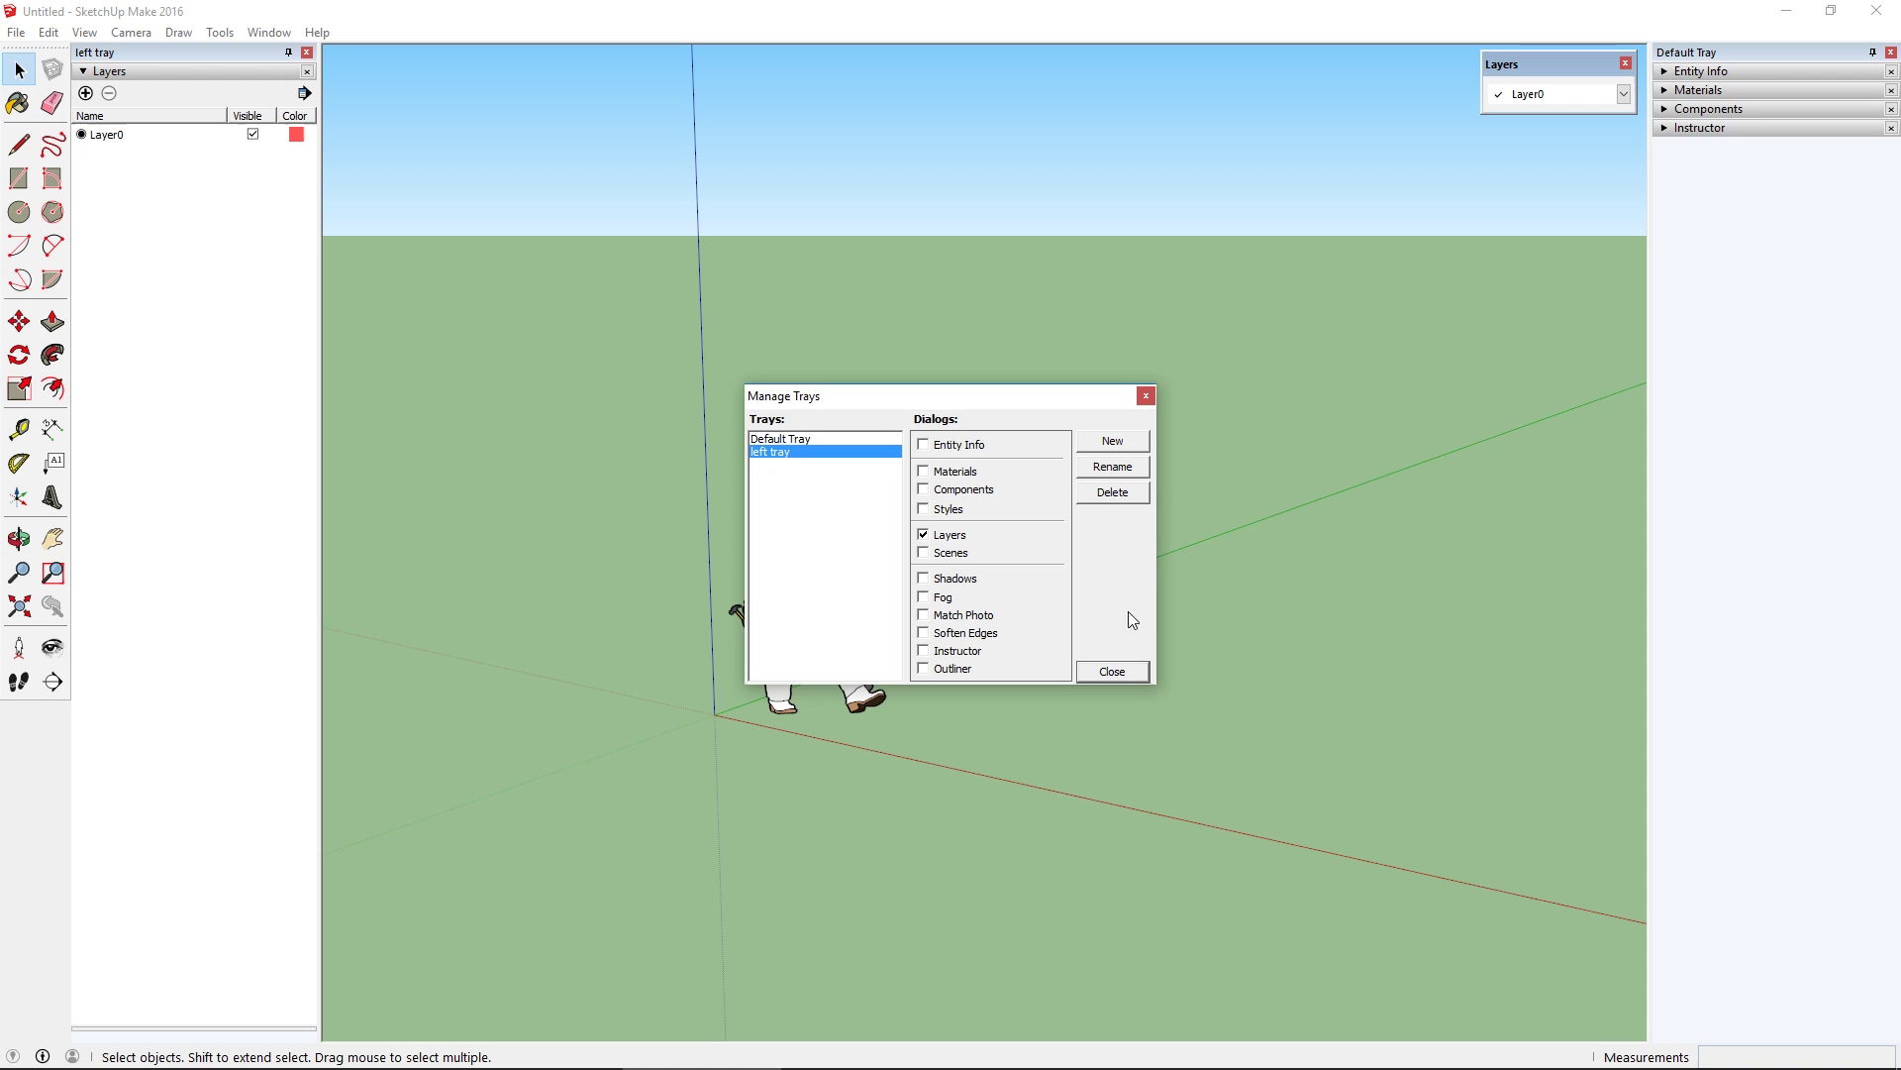
{"action": "left_click", "coordinate": [1137, 671]}
Expand Materials and close the Entity Info and Components panels in the Default Tray
{"action": "left_click", "coordinate": [1670, 95]}
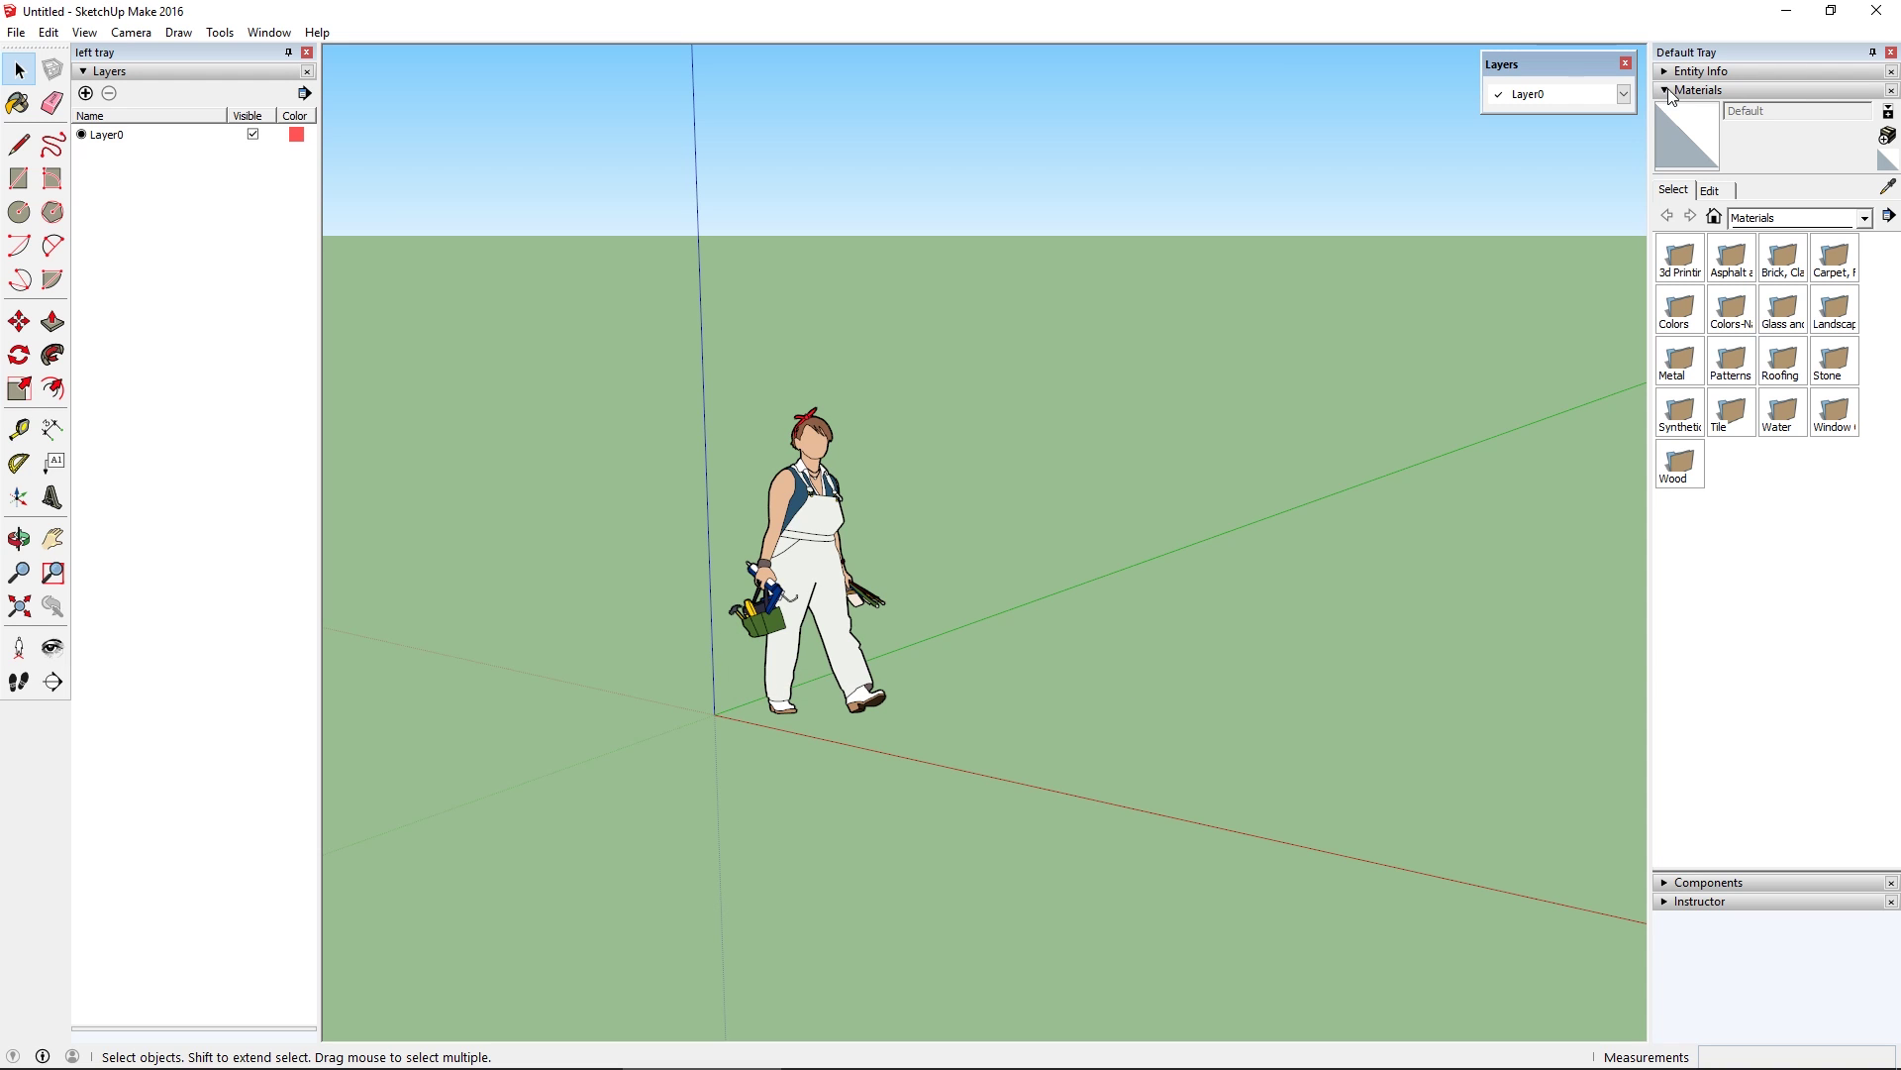
{"action": "left_click", "coordinate": [1891, 71]}
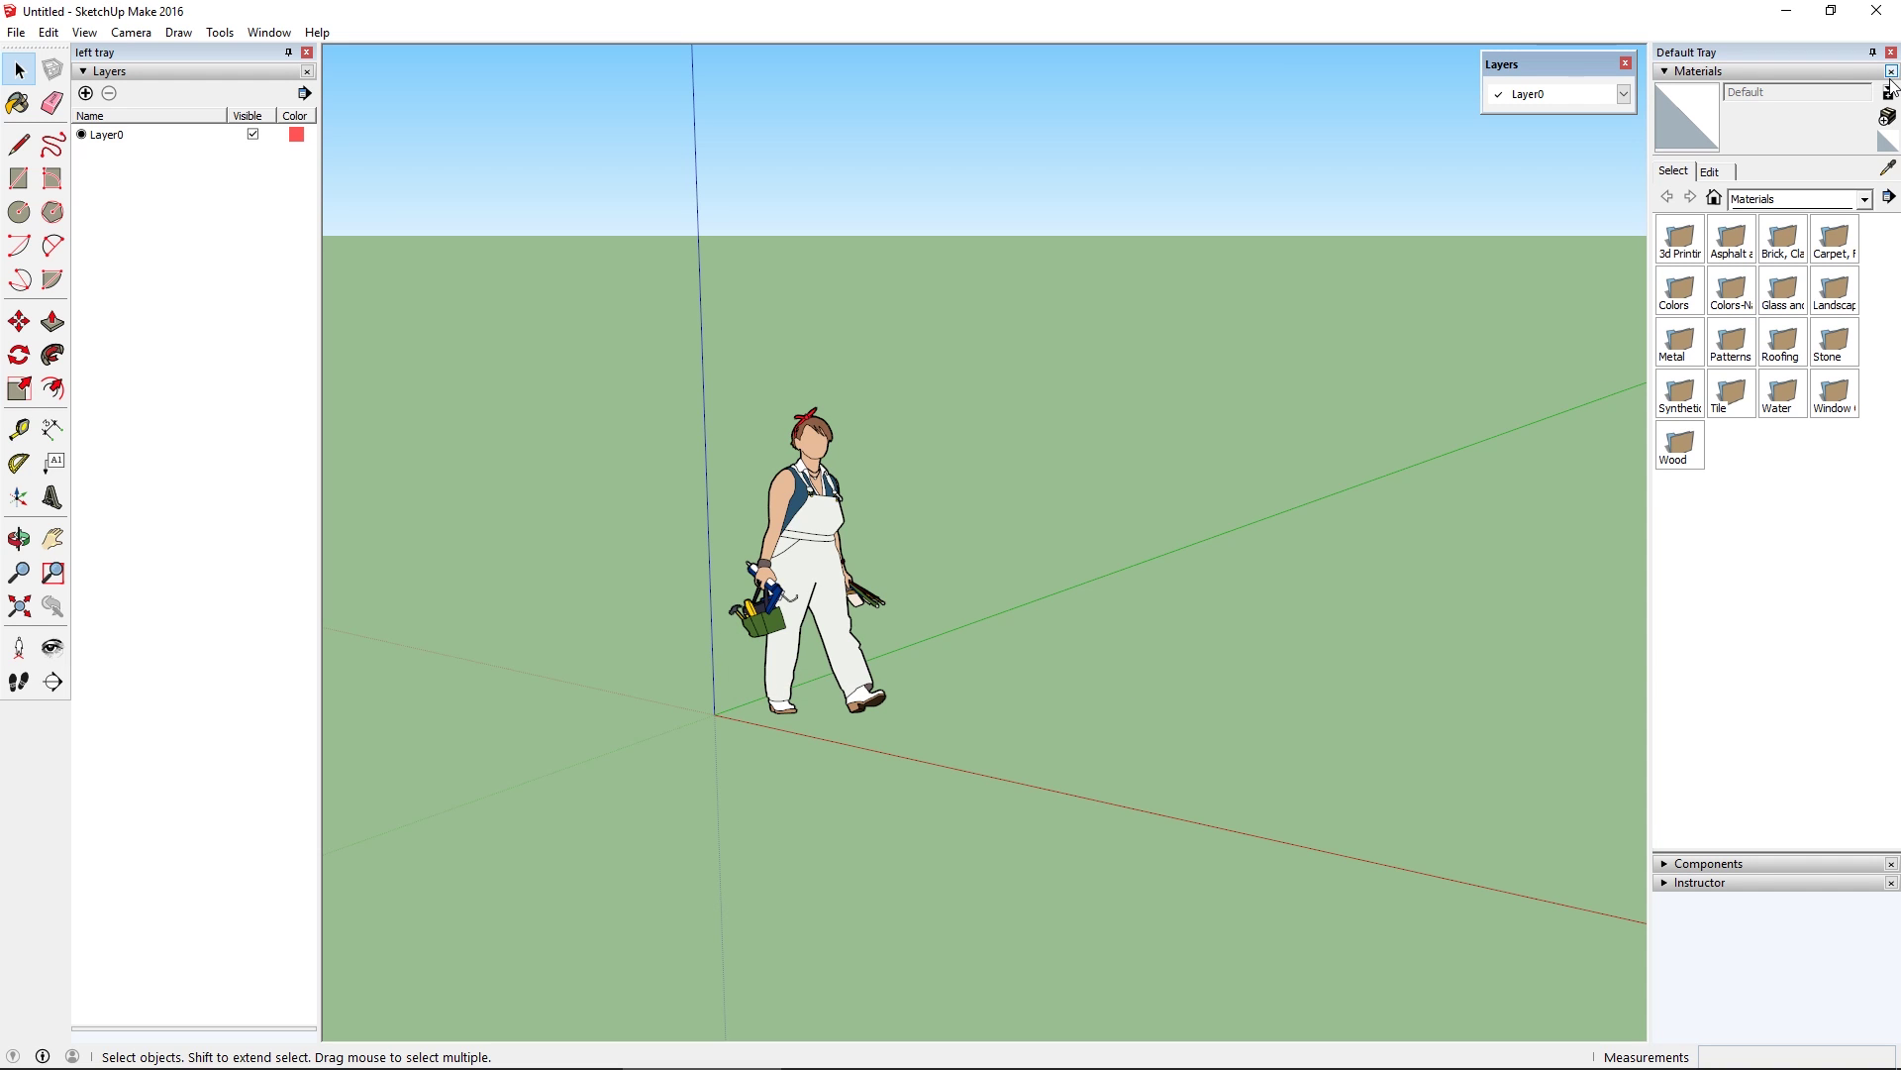
{"action": "left_click", "coordinate": [1892, 863]}
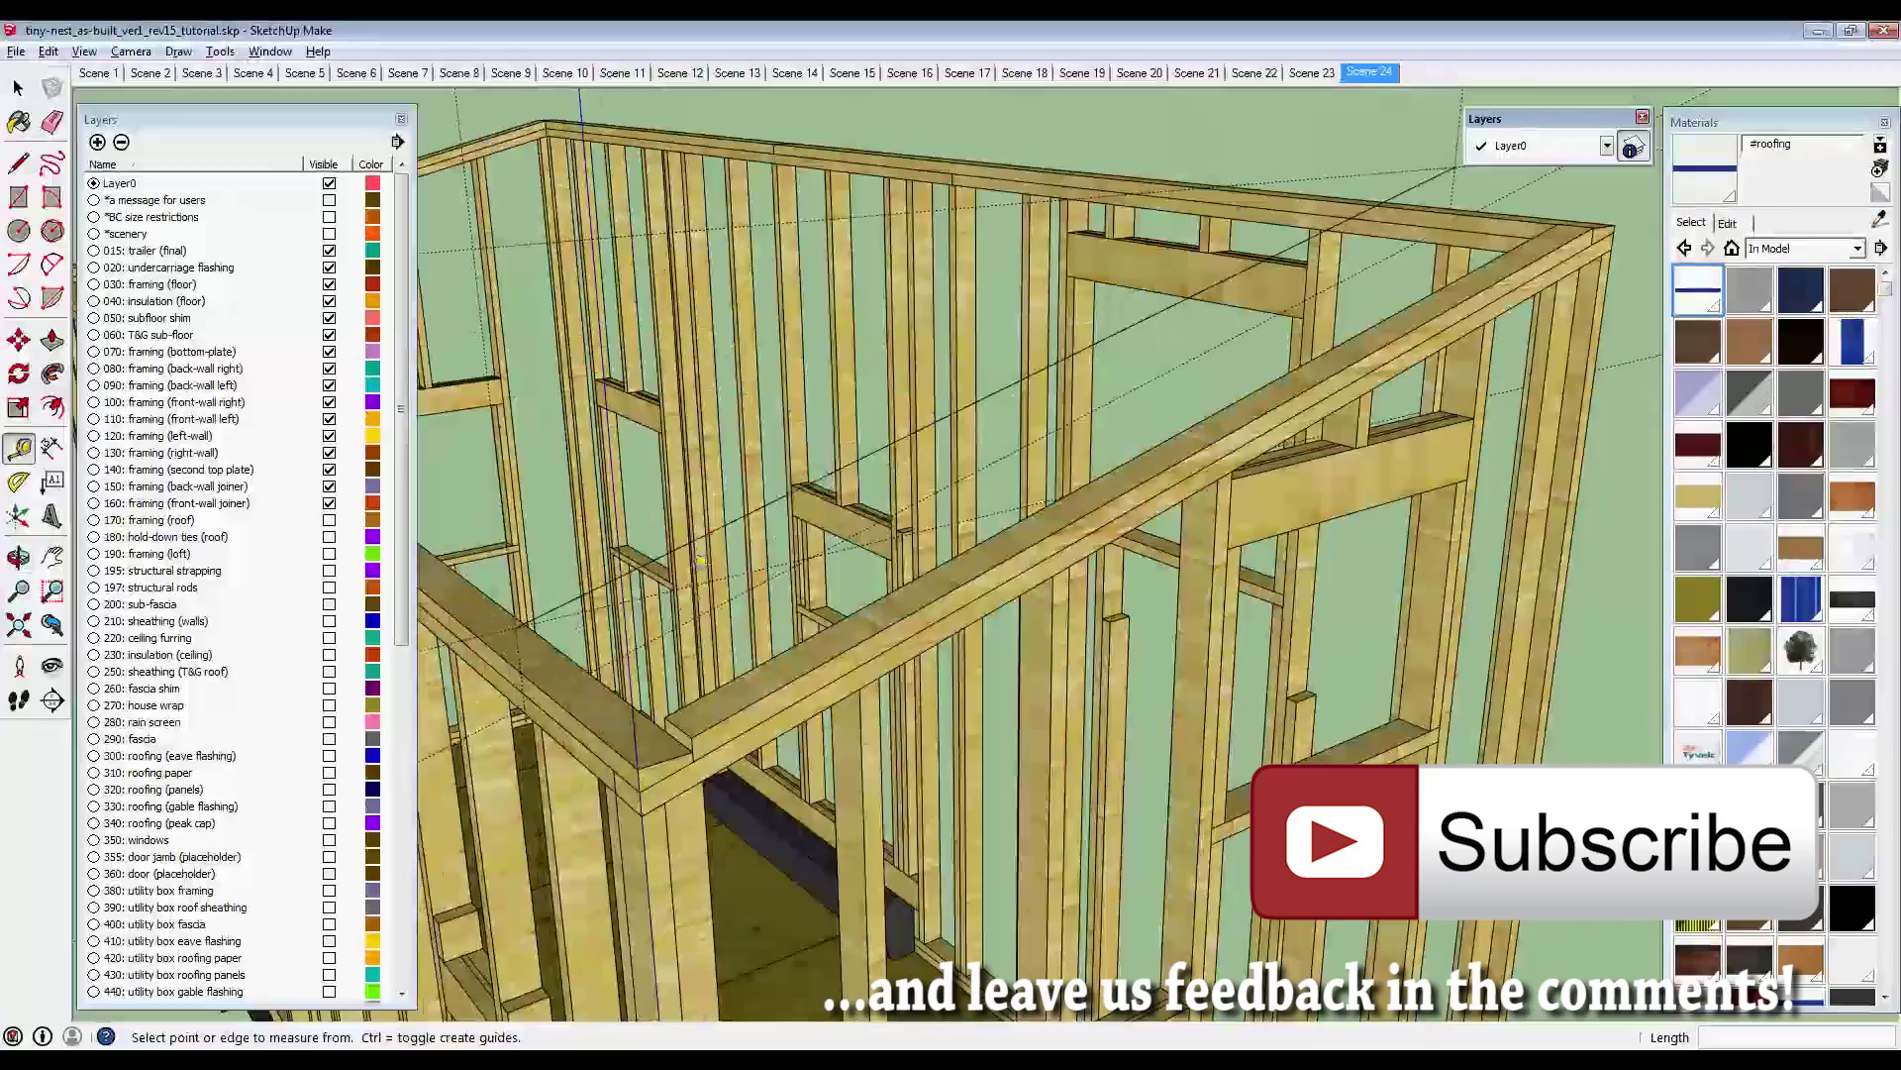
Start a line from a wall's top plate on the tiny-house framing with the Line tool
{"action": "key", "text": "l"}
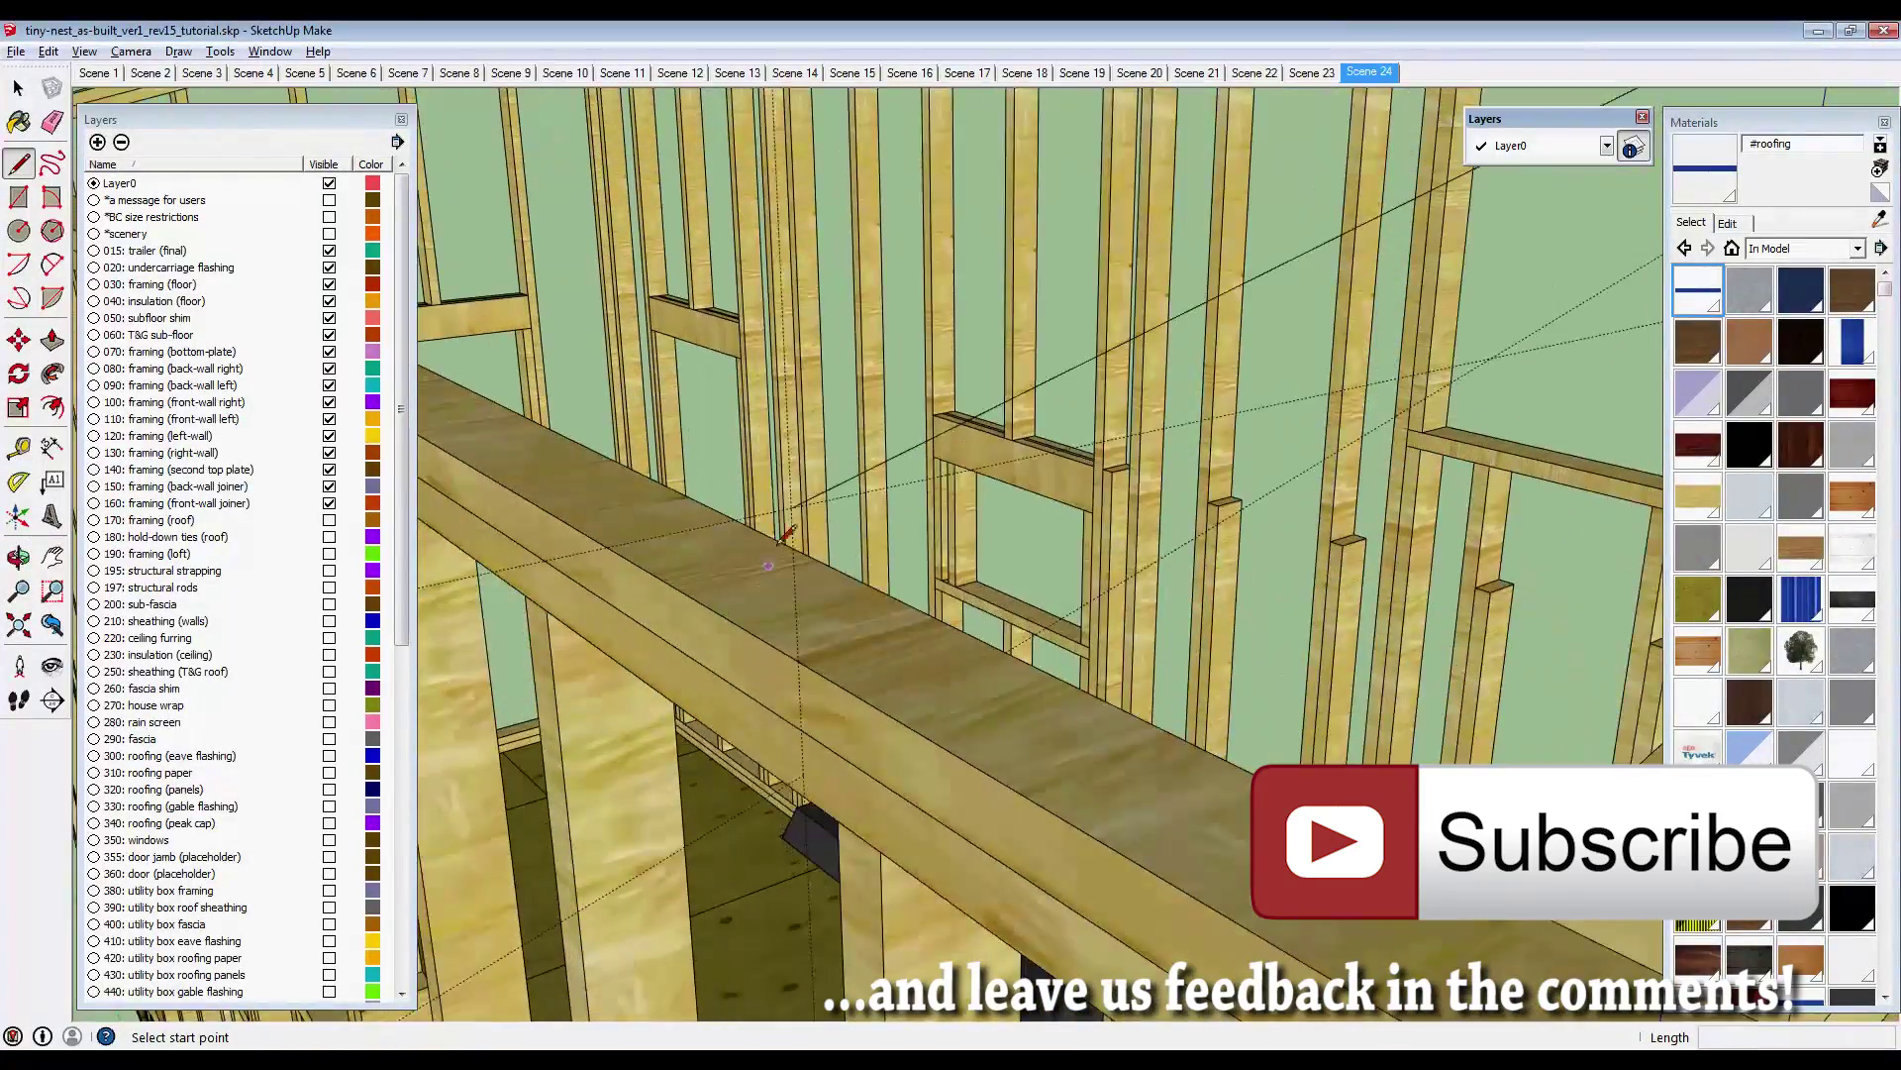
{"action": "left_click", "coordinate": [798, 661]}
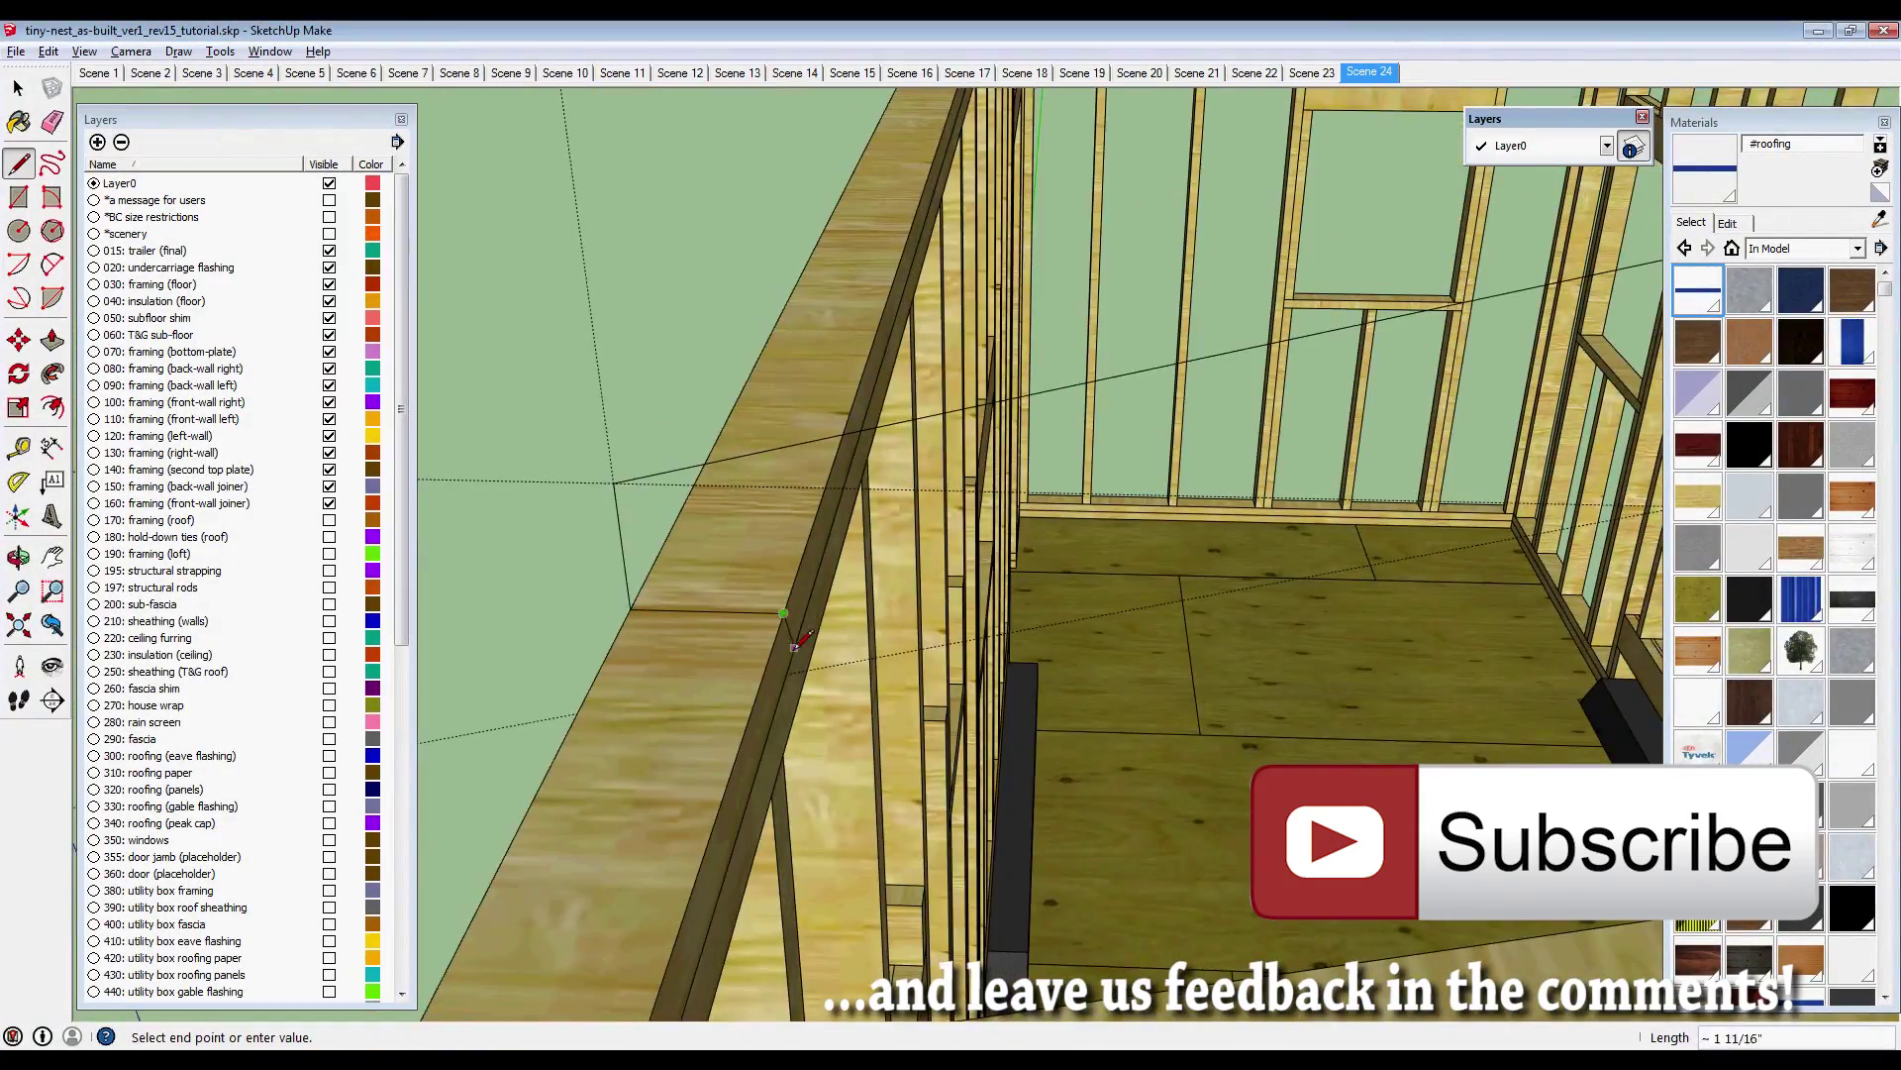